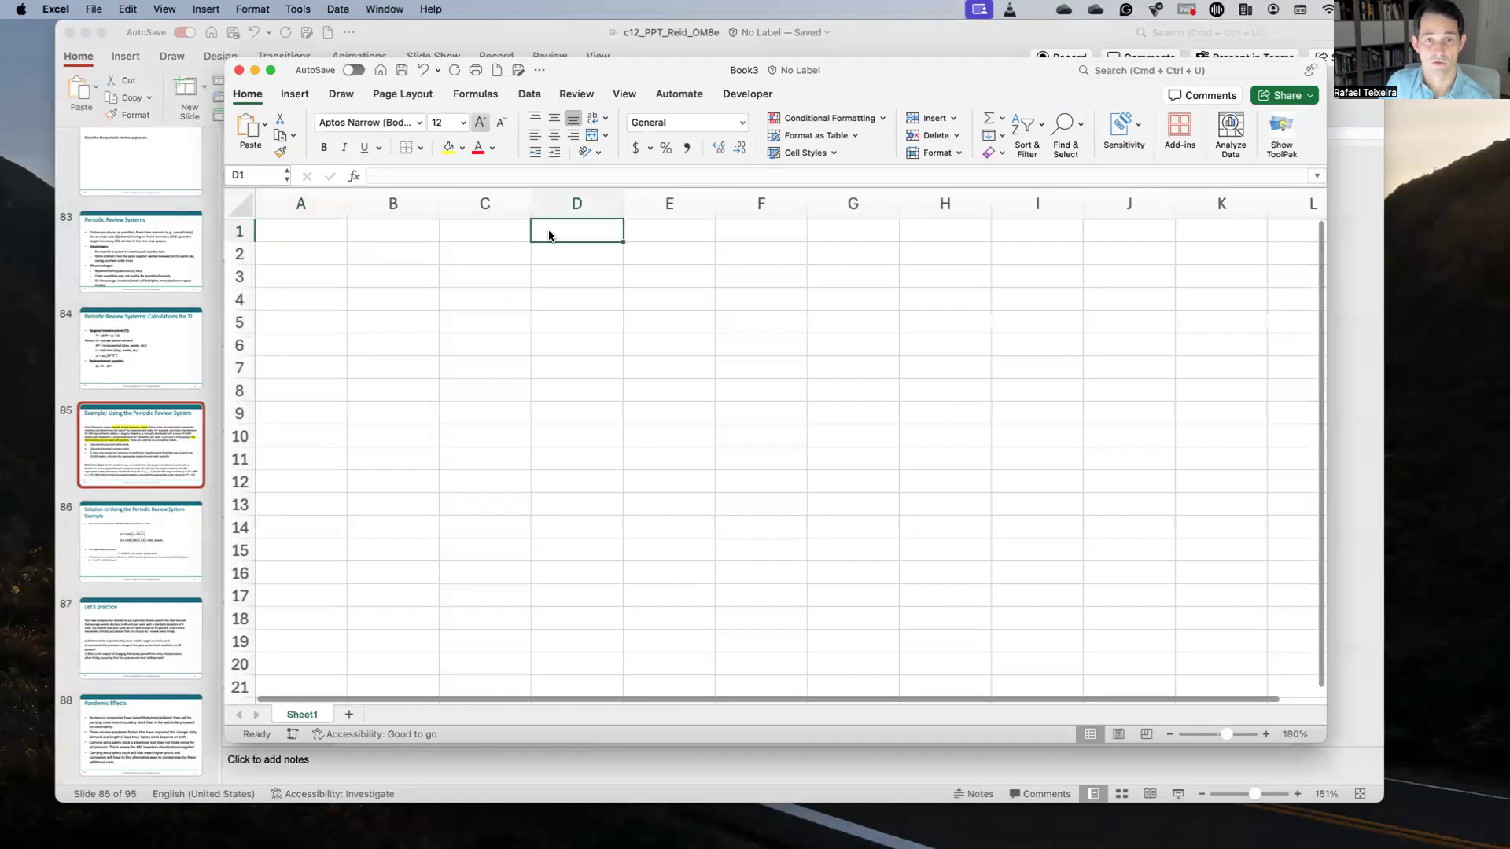
Step: Enter the label "d" in cell C1 and the weekly demand 6000 in D1
text(d)
key(Tab)
text(6000)
key(Return)
Step: Dismiss the file access alert and center the contents of columns C and D
drag(491, 203, 573, 204)
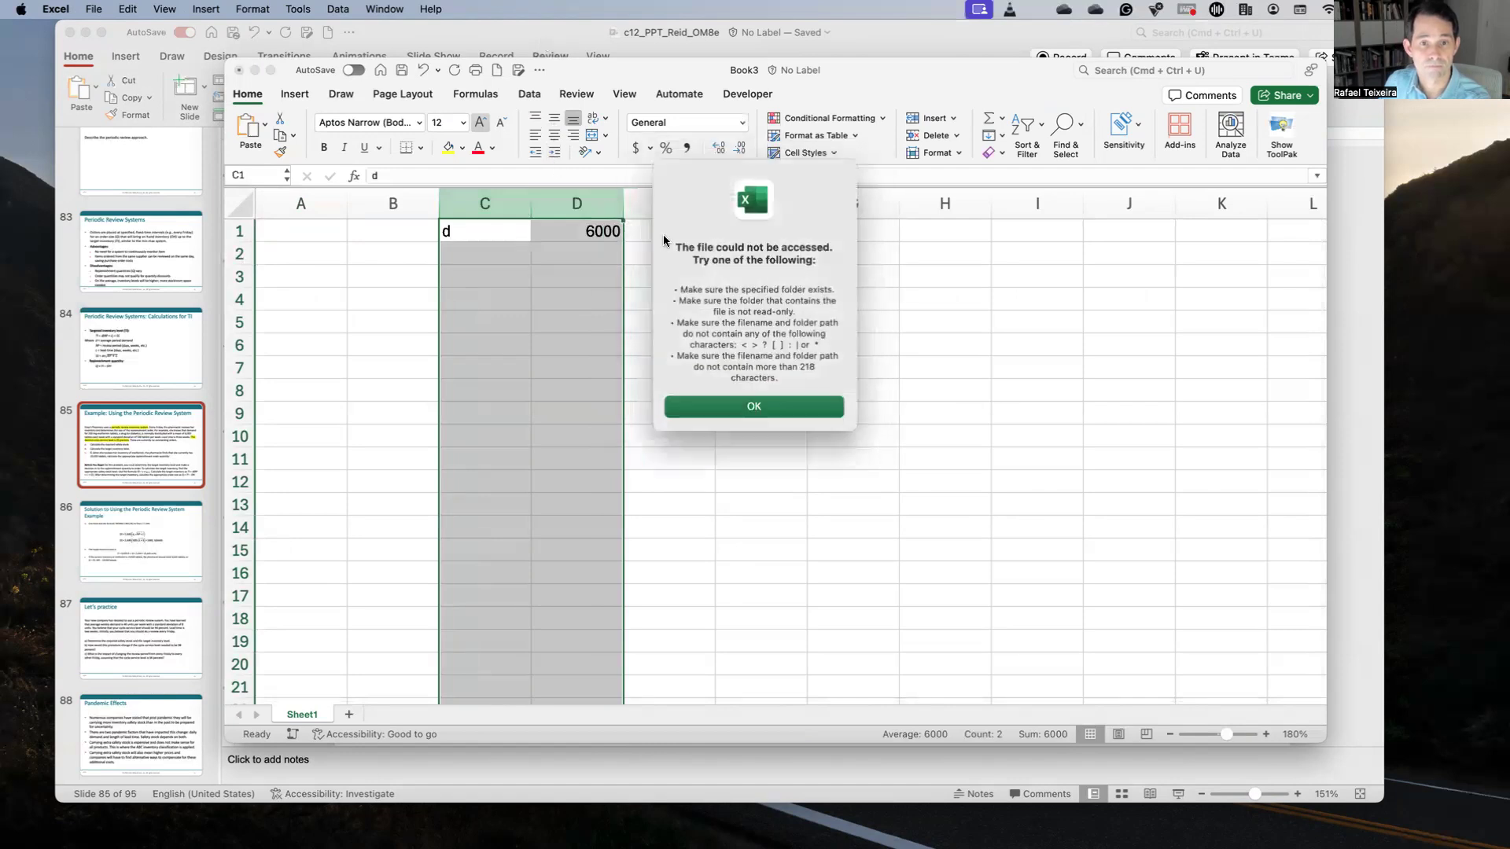
click(747, 406)
click(708, 344)
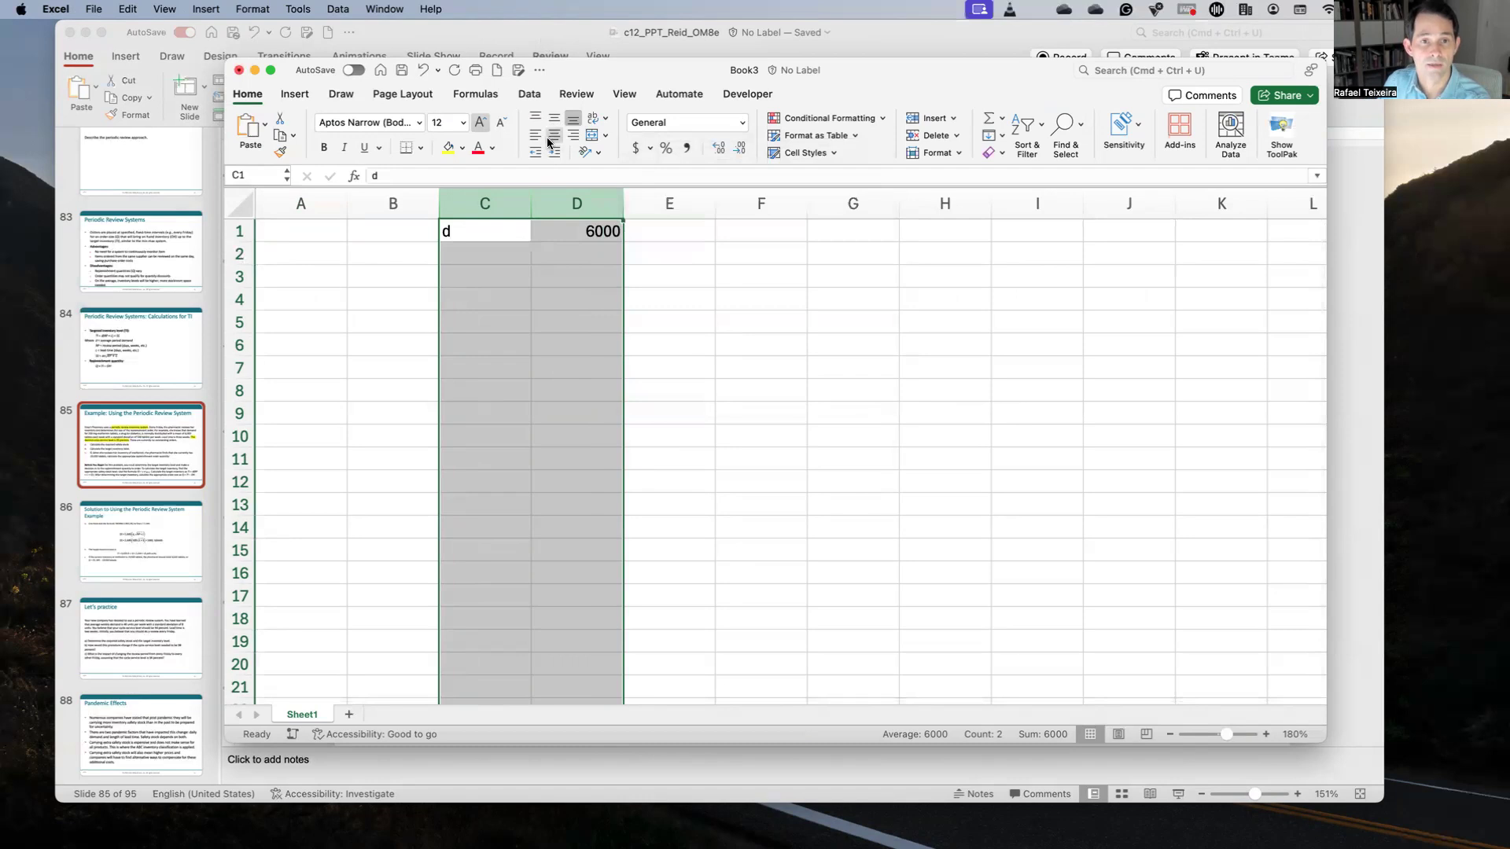
click(486, 204)
click(489, 252)
drag(484, 206, 541, 206)
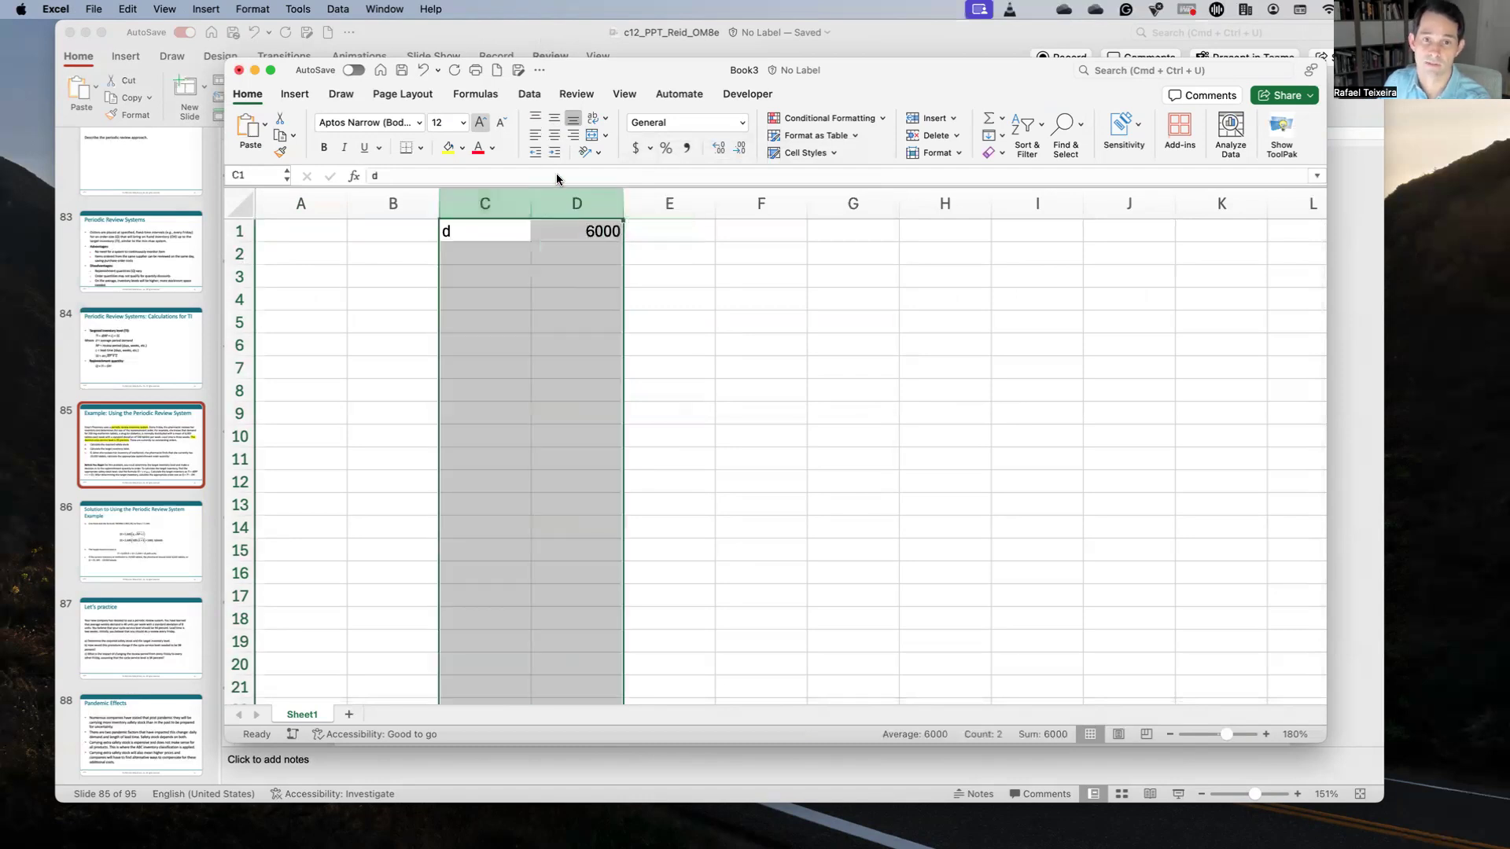
click(554, 135)
Step: Check the standard deviation on the PowerPoint slide, and in Excel enter "Sigma" in C2 and 500 in D2
click(512, 36)
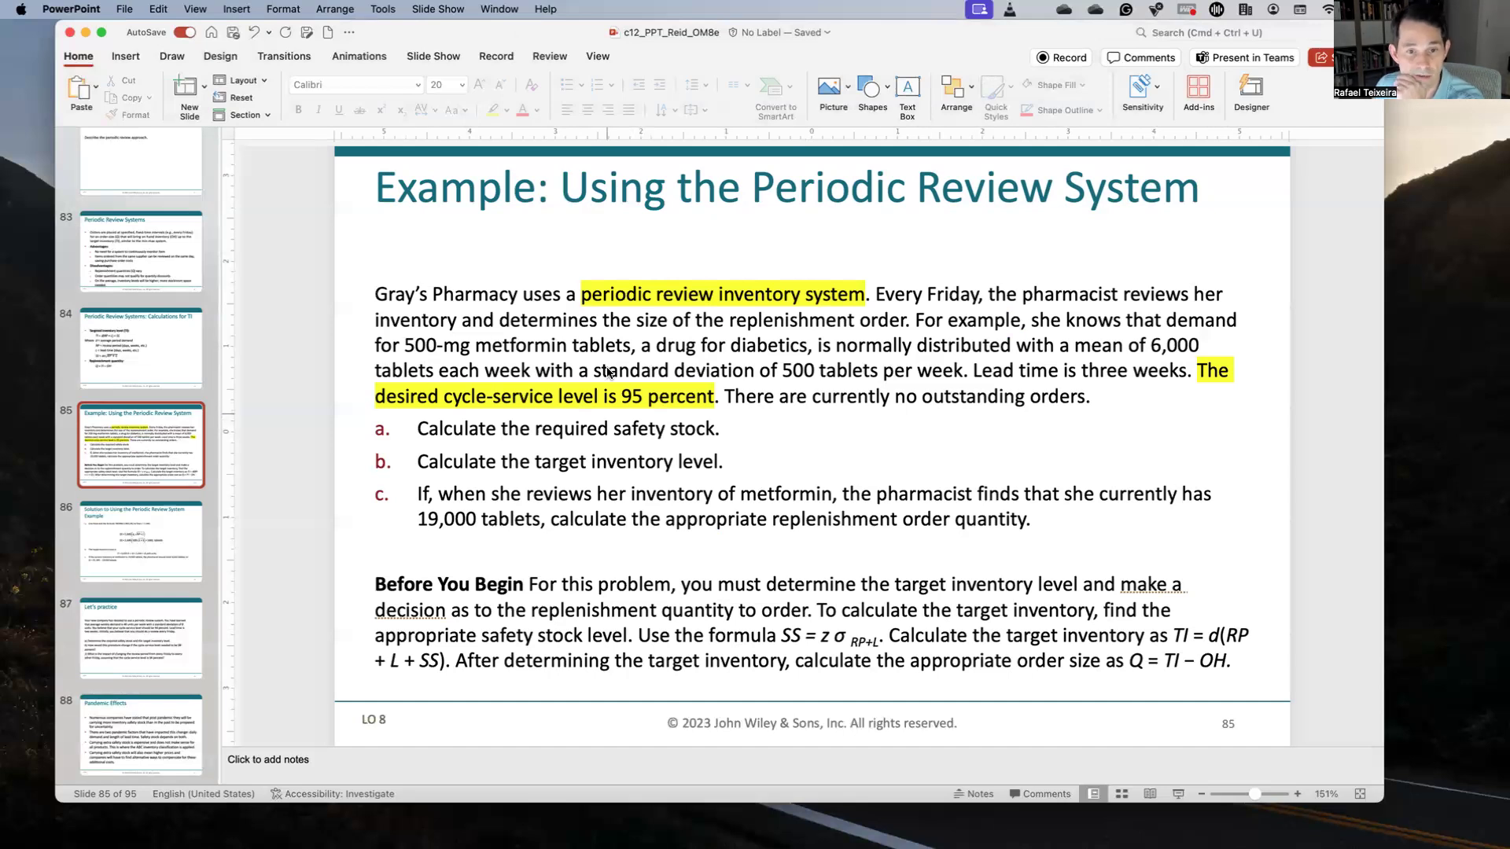
key(ctrl+Up)
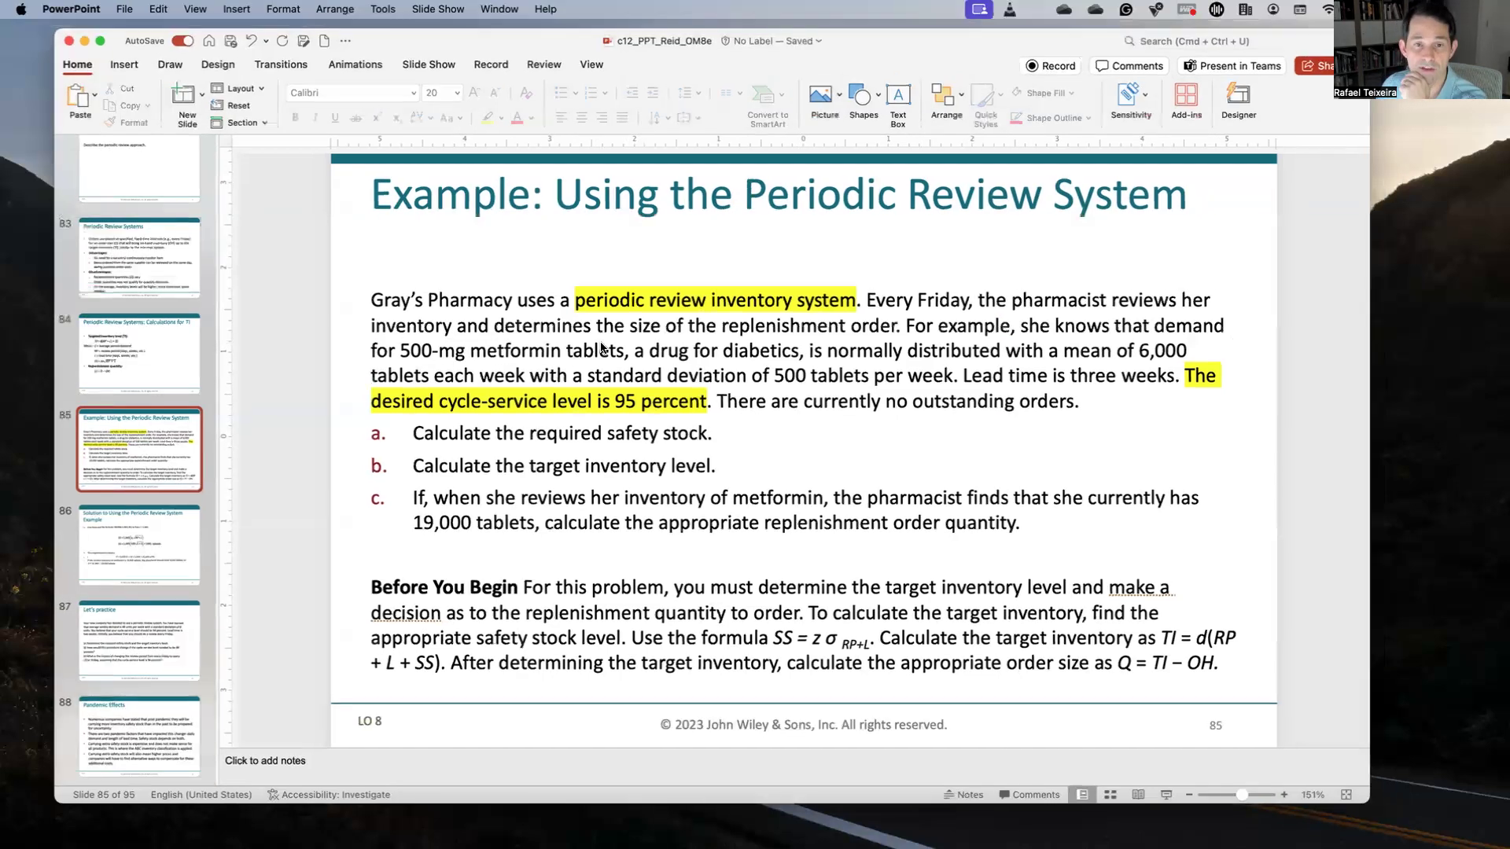
click(979, 354)
click(503, 260)
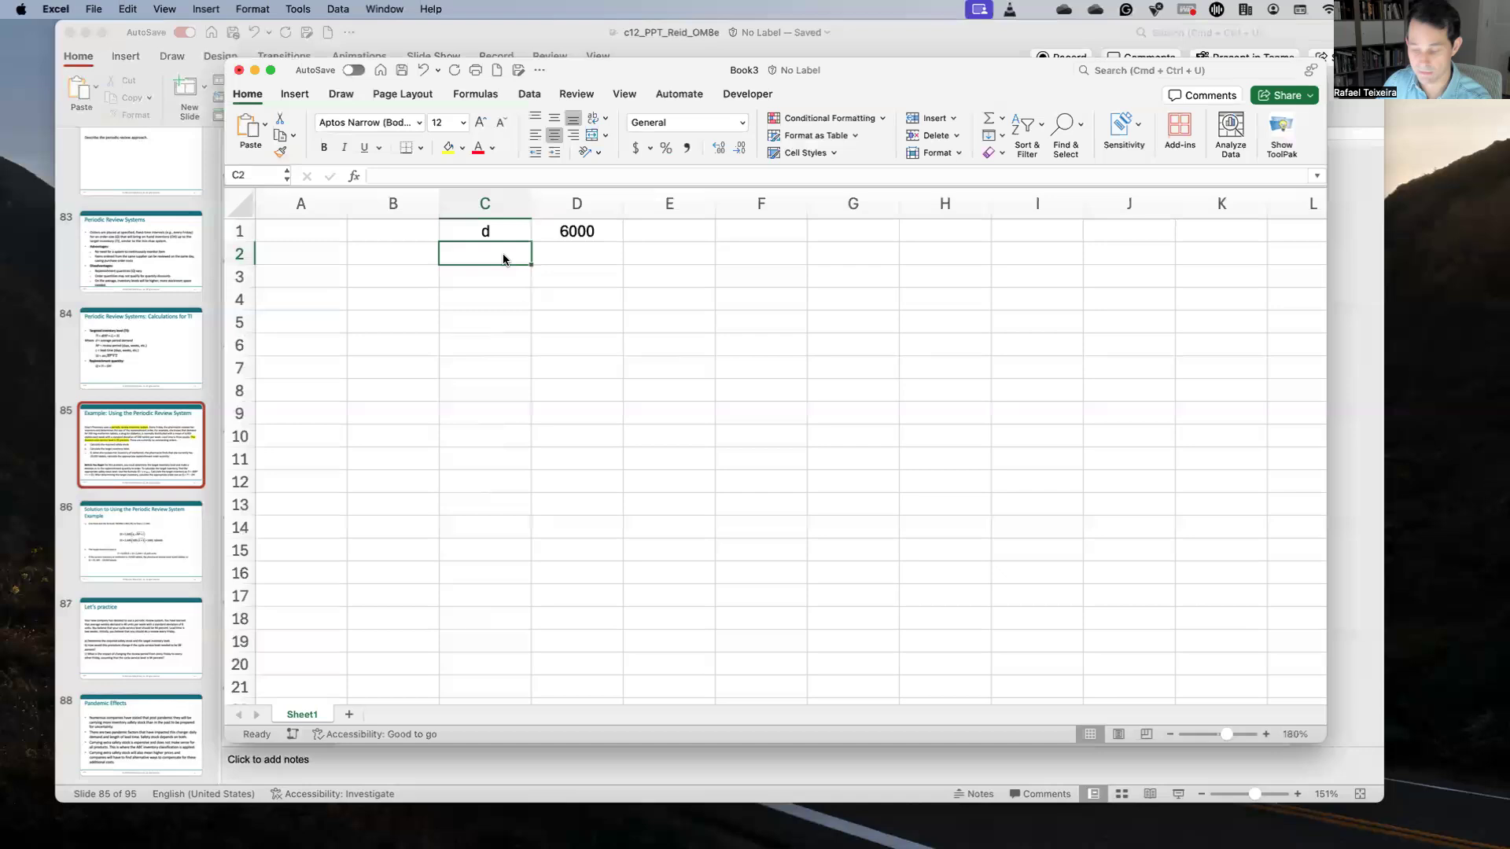
text(Sigma)
key(Tab)
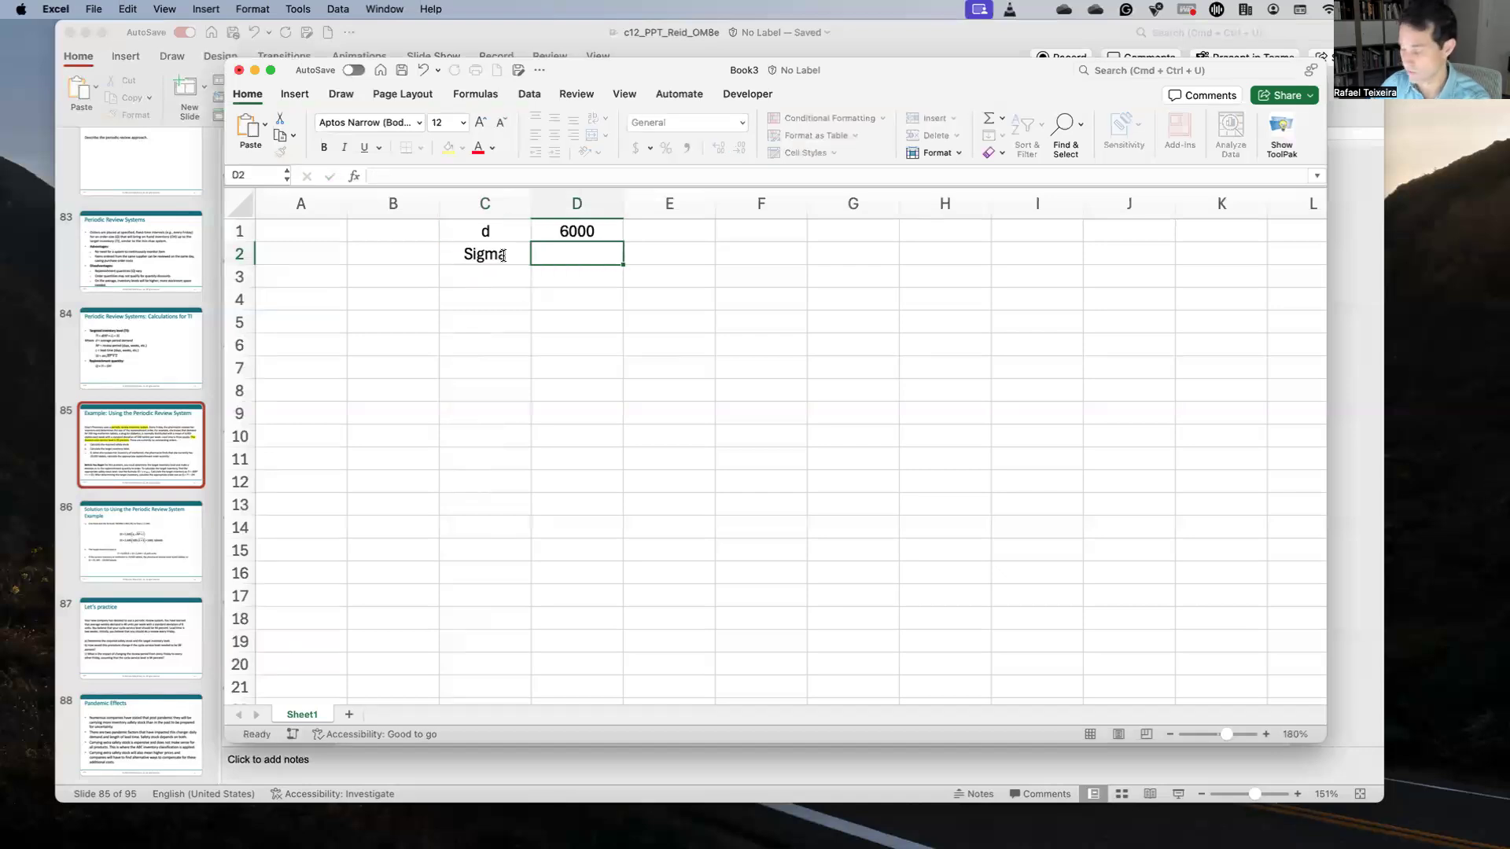
text(500)
key(Return)
Step: Check the lead time on the PowerPoint slide, and in Excel enter "L" in C3, 3 in D3 and "weeks" in E3
key(Left)
click(527, 25)
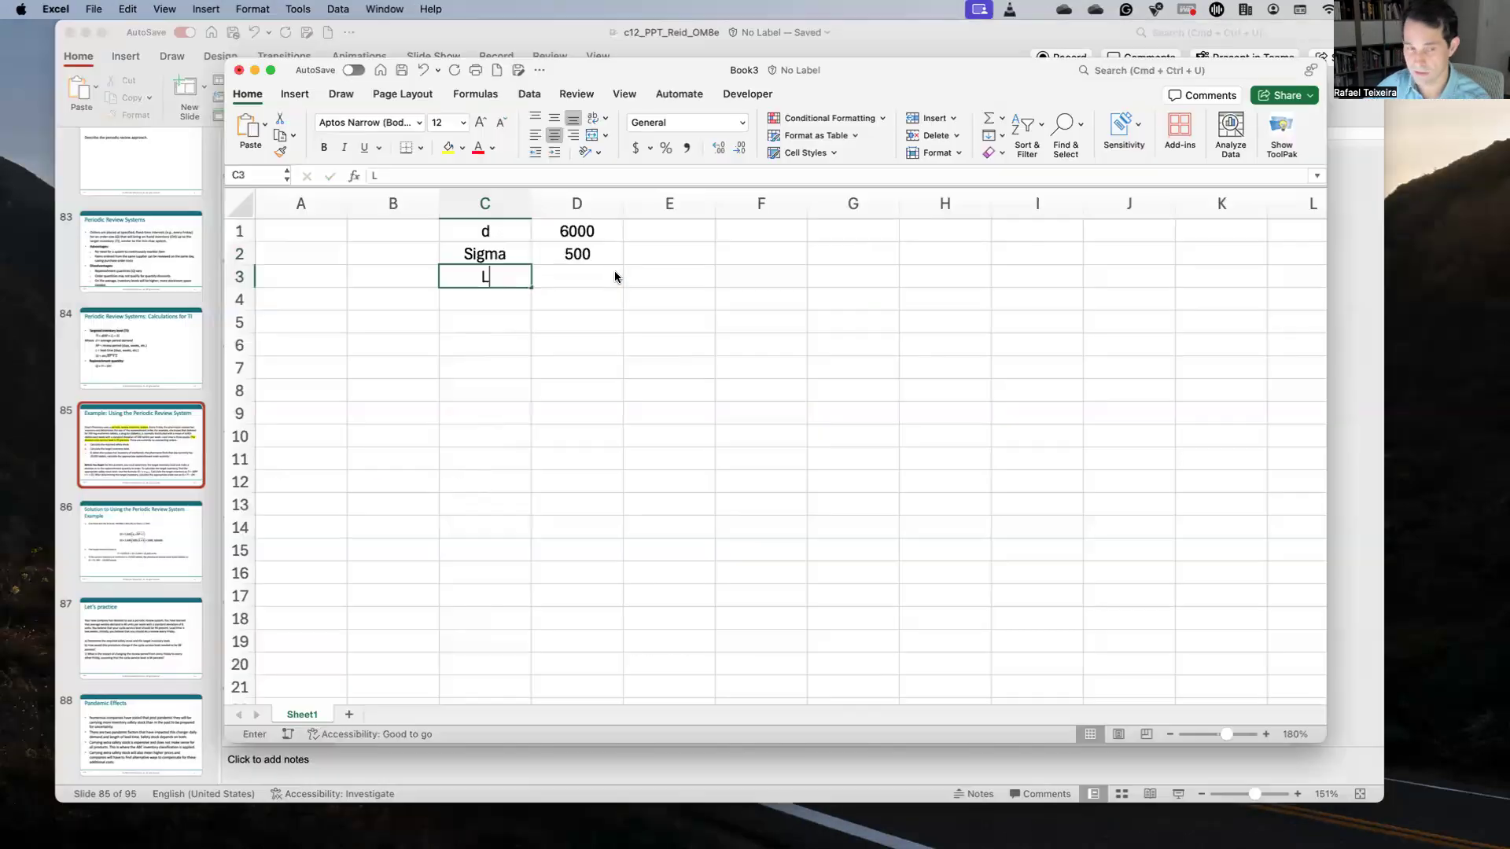
key(Tab)
text(3)
key(Return)
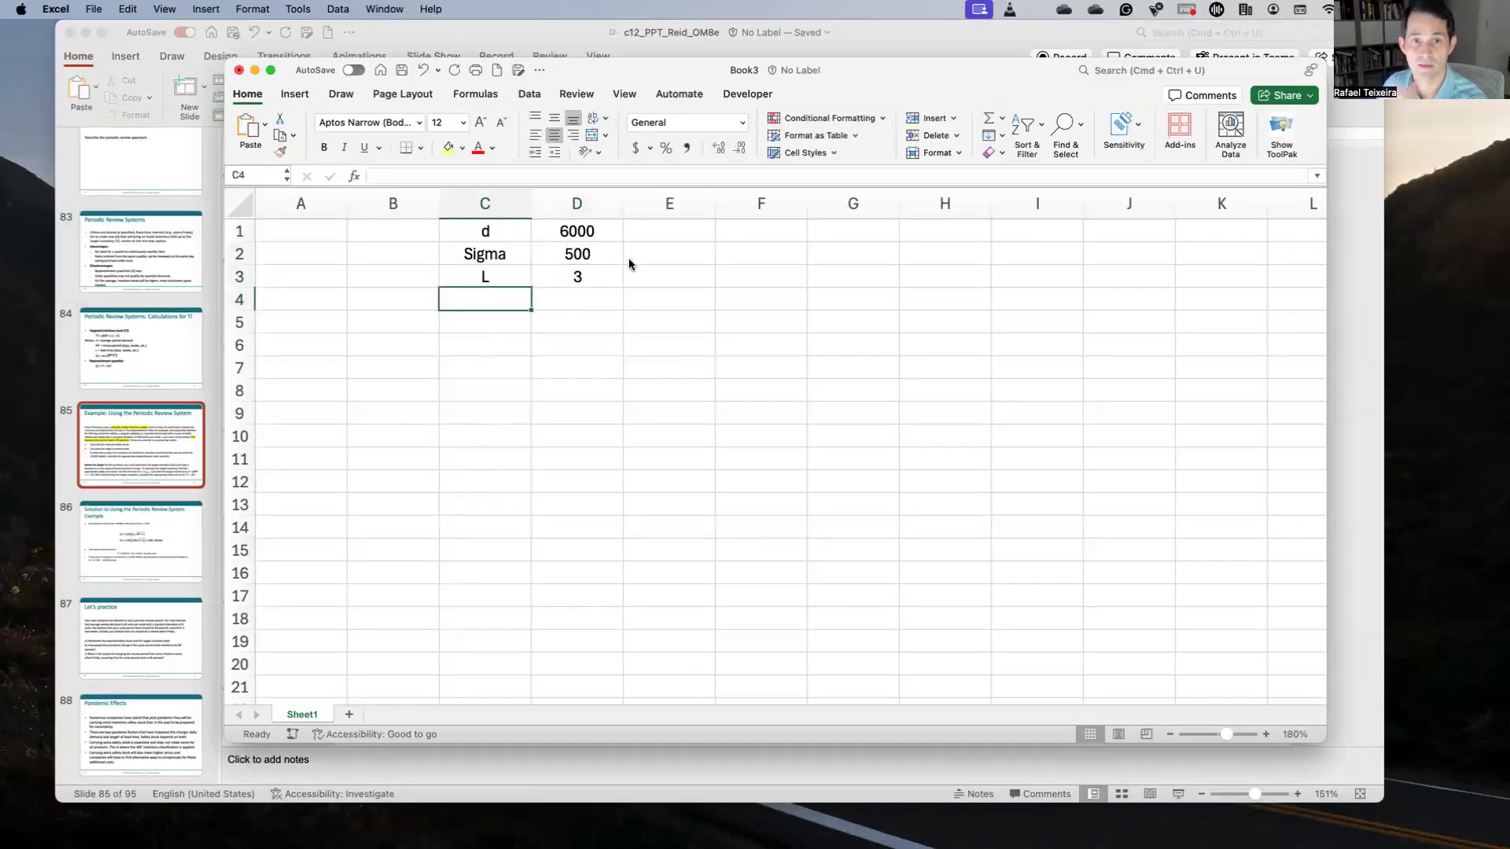
click(682, 275)
text(weeks)
key(Return)
Step: Check the cycle-service level on the PowerPoint slide, and in Excel enter "Service level 0.95" in C4
click(503, 299)
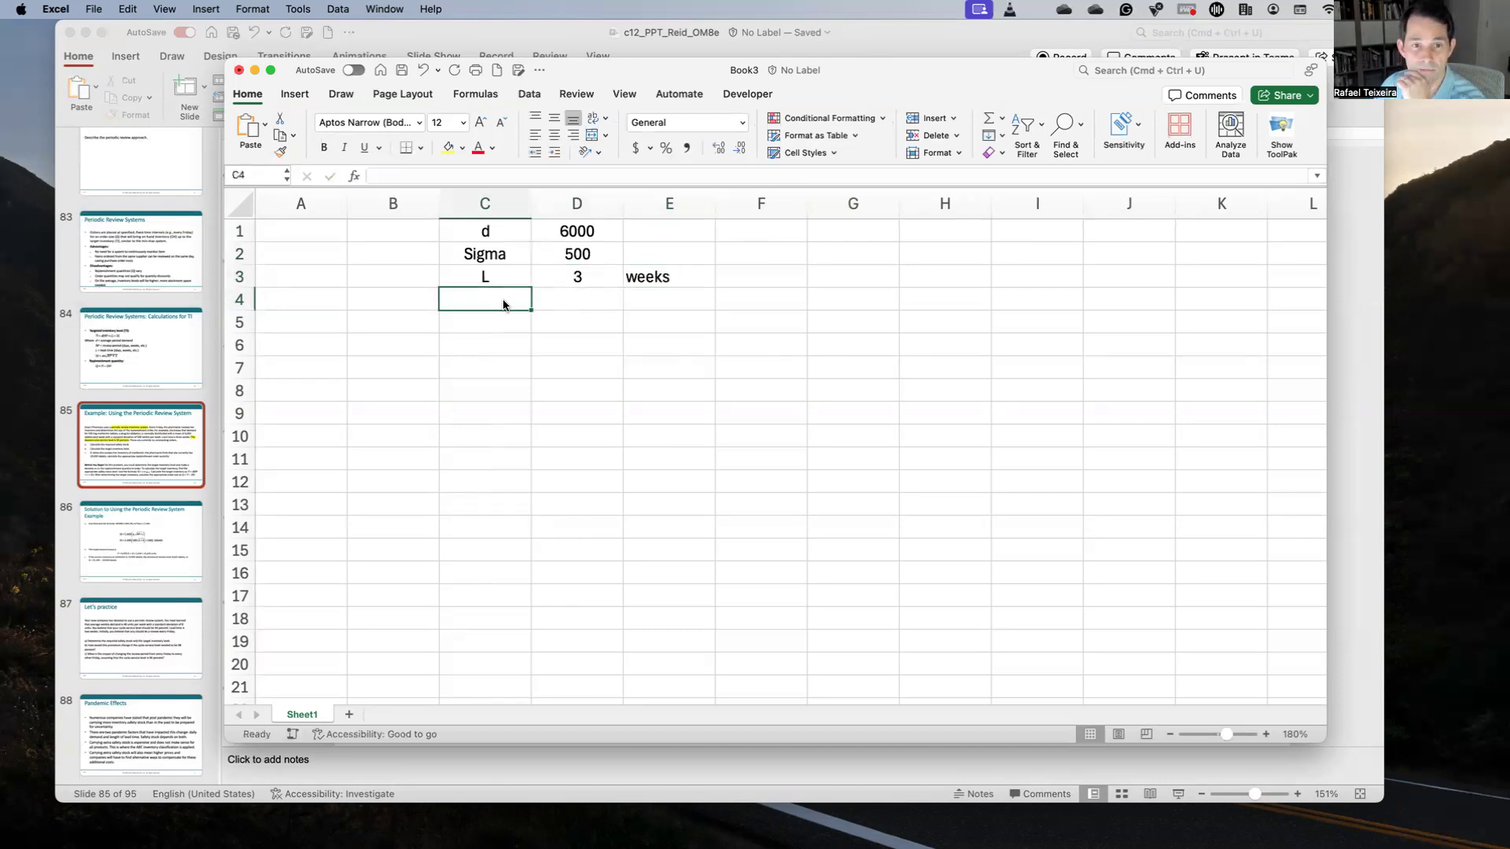
key(ctrl+Up)
click(739, 483)
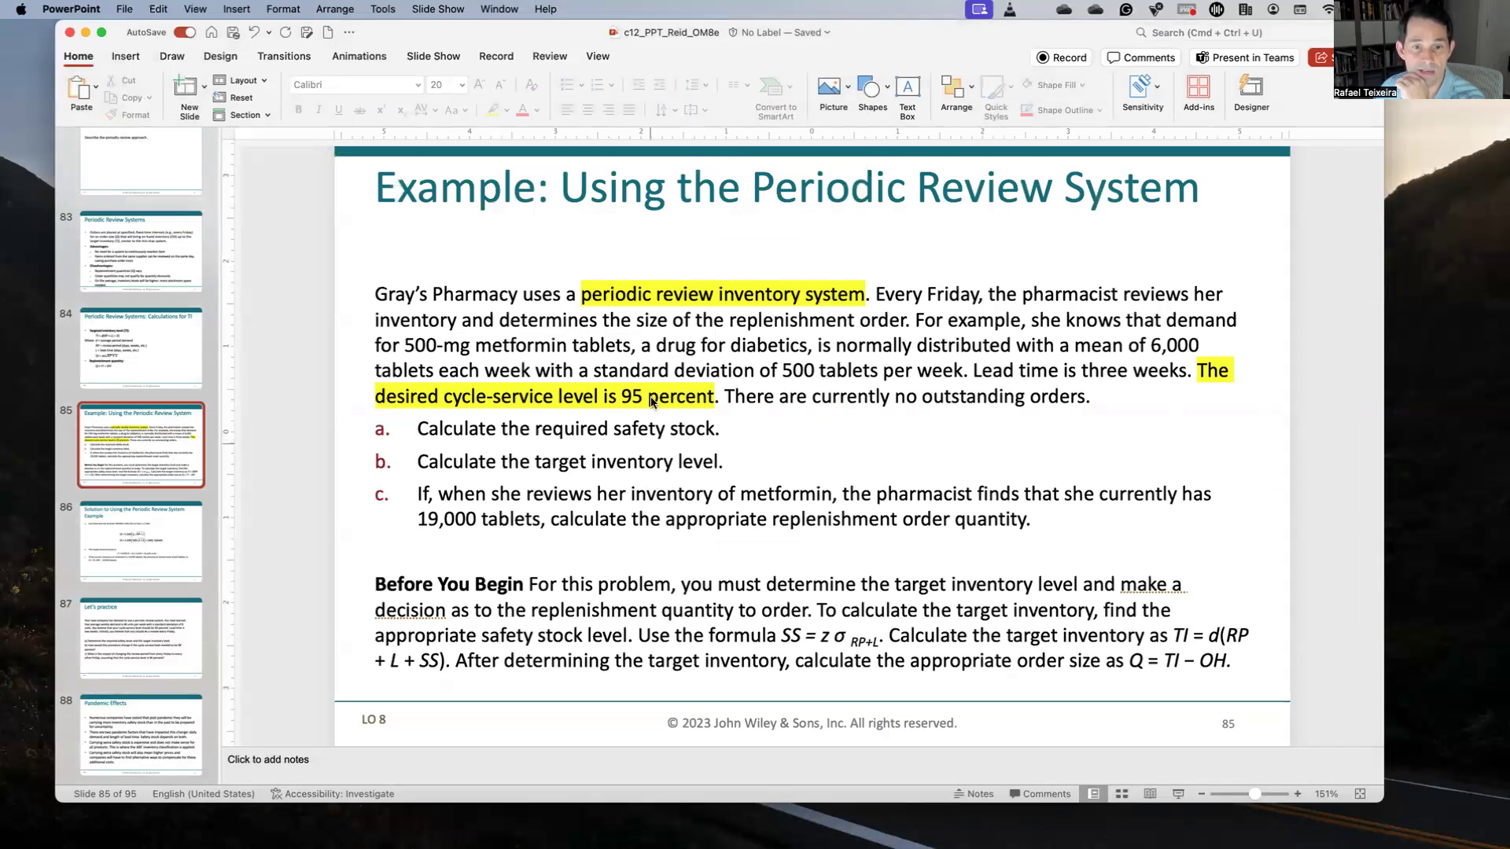
key(ctrl+Up)
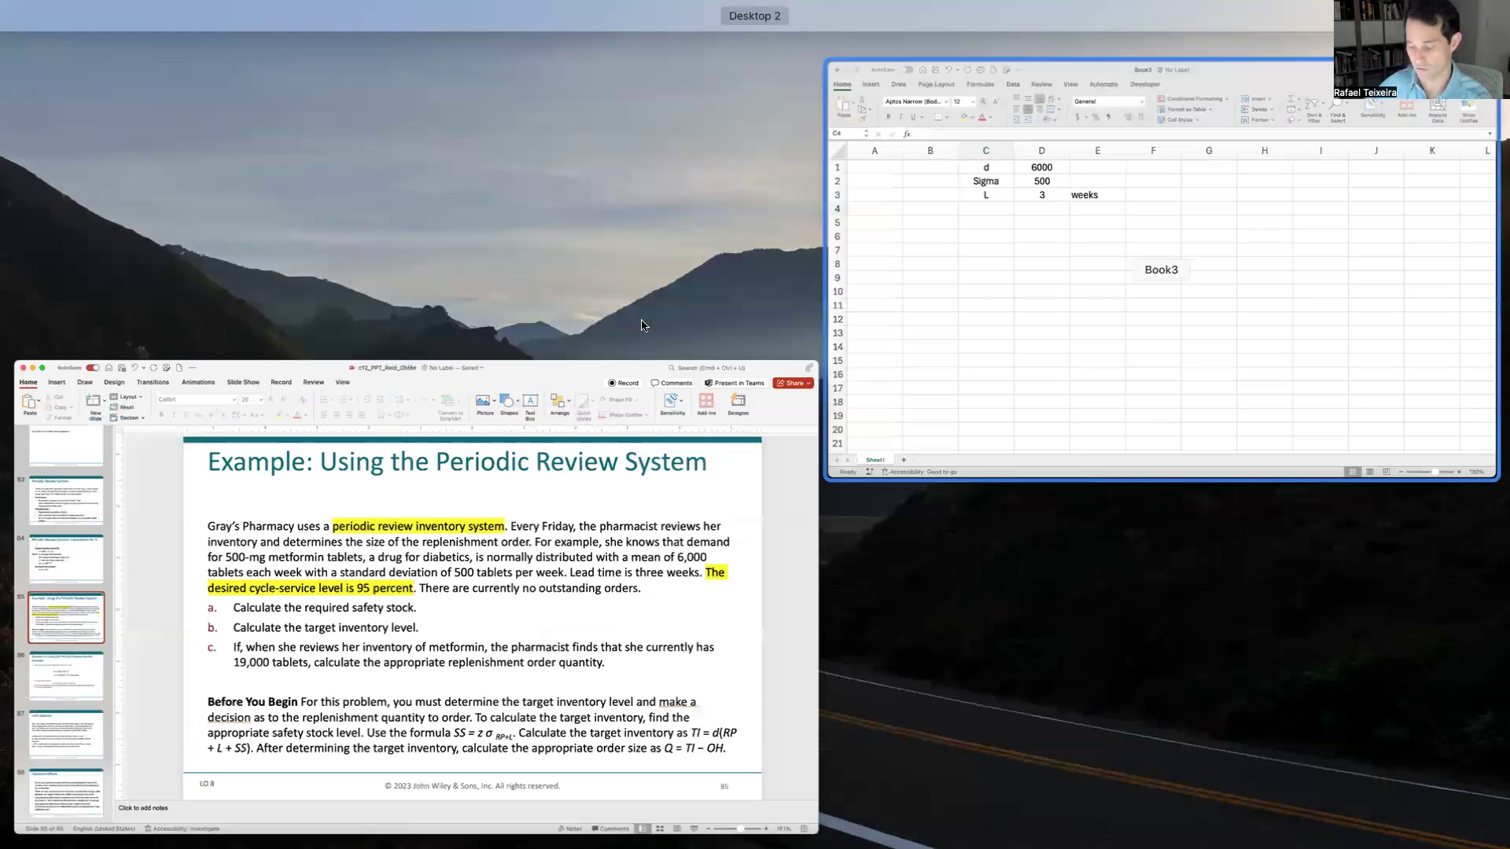
key(Return)
text(Service l)
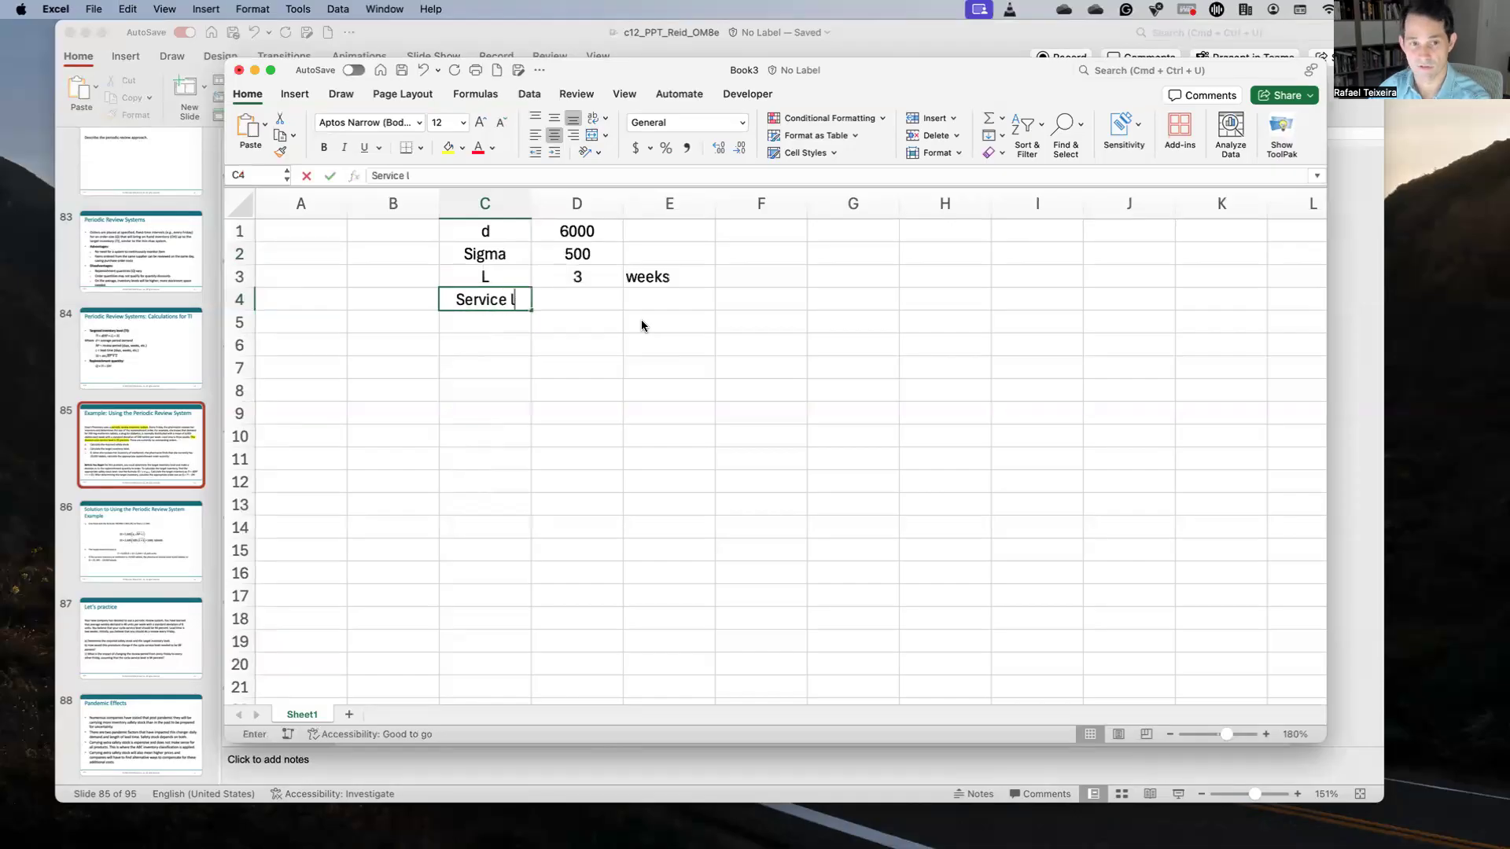
text(evel 0.95)
key(Tab)
key(Left)
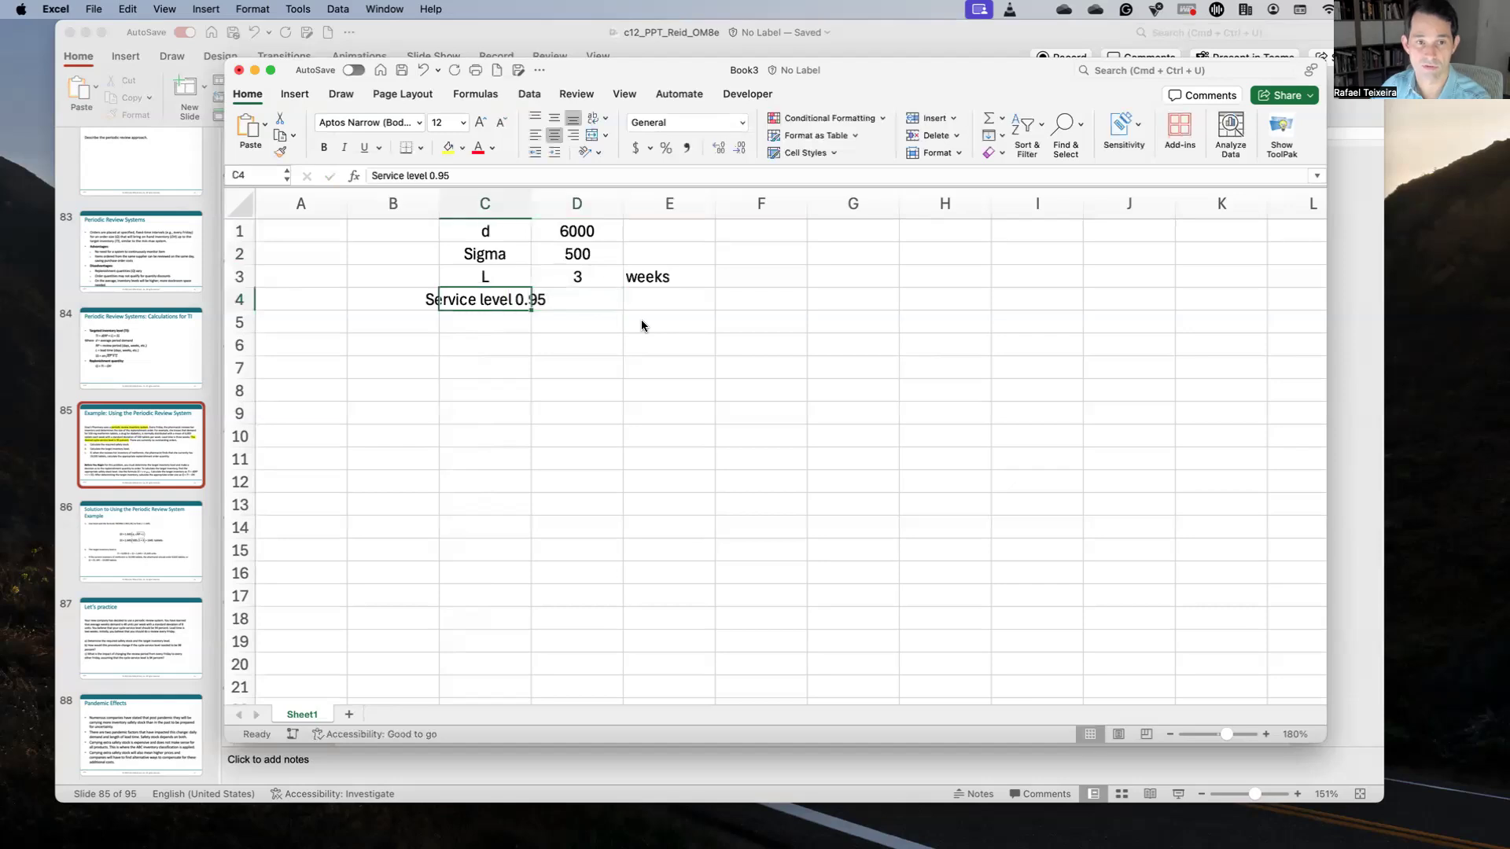
Step: Shorten the label in C4 to "Service level" by removing the number at its end
click(555, 174)
key(BackSpace)
key(BackSpace)
key(BackSpace)
key(BackSpace)
key(BackSpace)
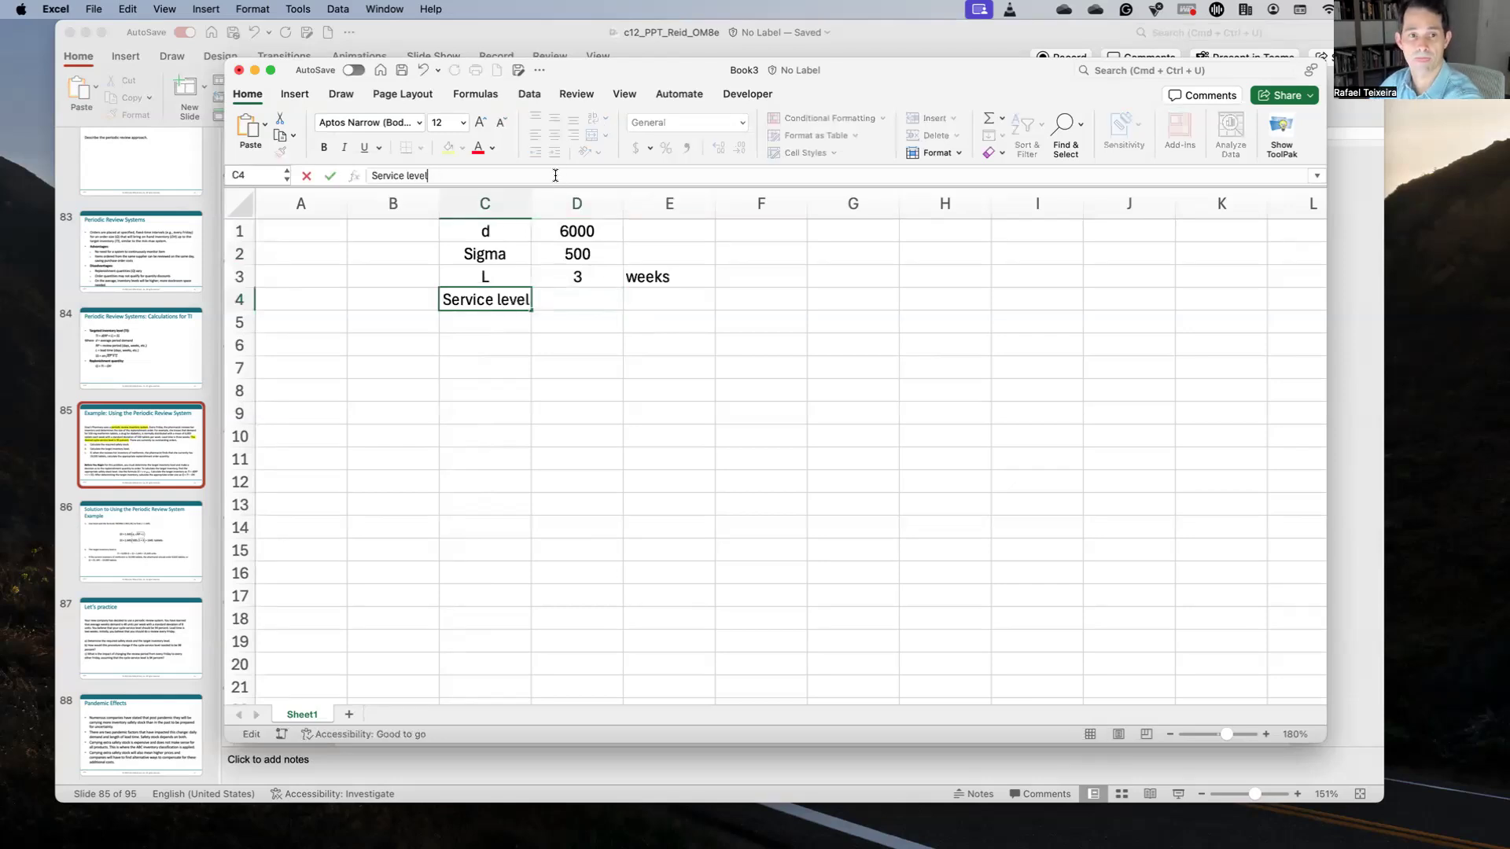
key(Return)
Step: Enter the service level as 0.95 in D4 and as 95% in E4
key(Up)
key(Right)
text(.95)
key(Tab)
text(95%)
key(Return)
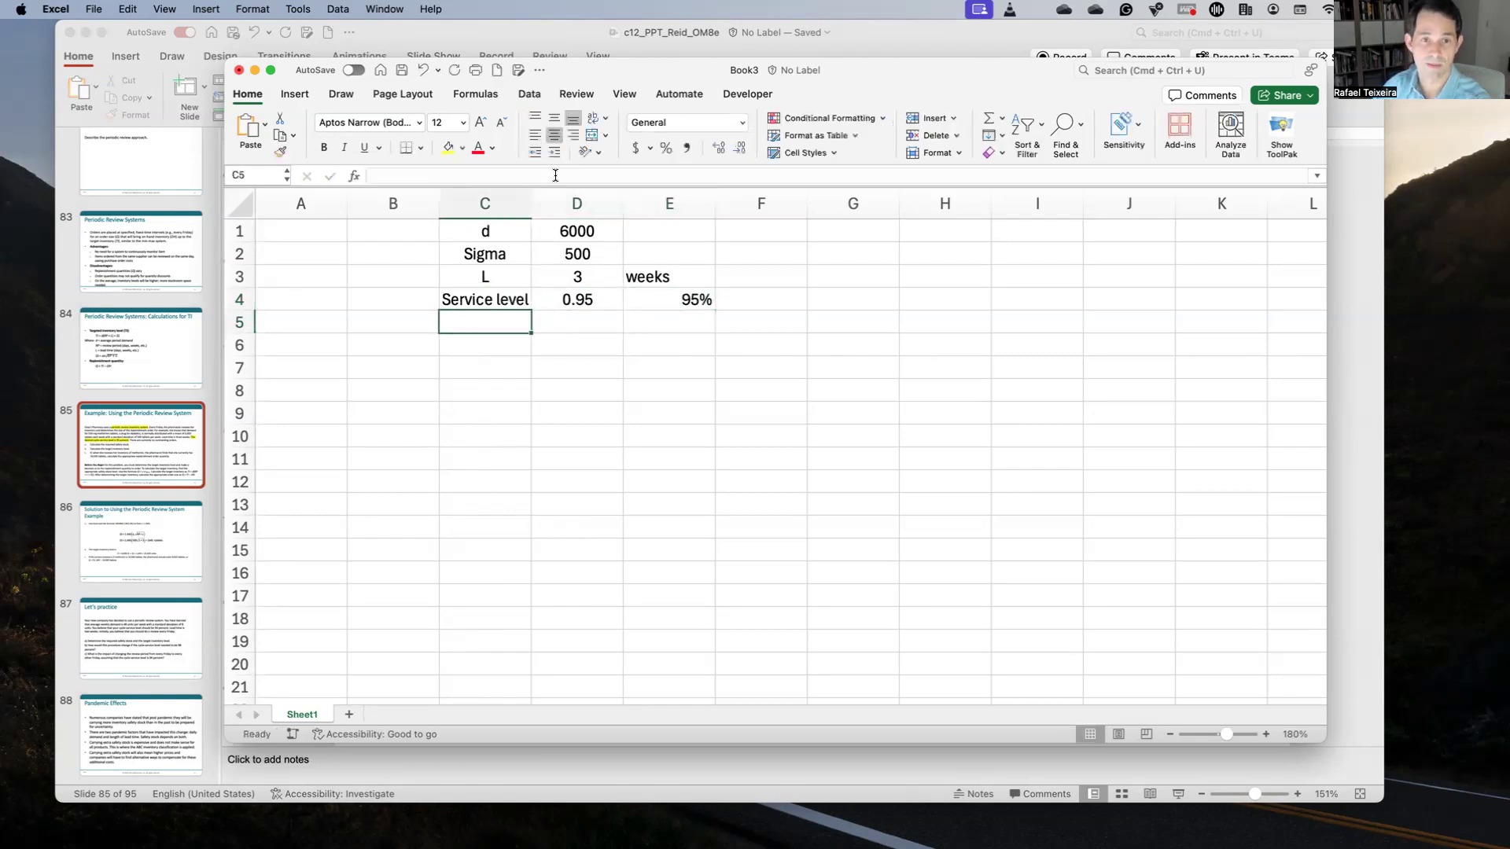
Step: Check the review period on the PowerPoint slide, and in Excel enter "RP" in C5, 1 in D5 and "weeks" in E5
click(449, 33)
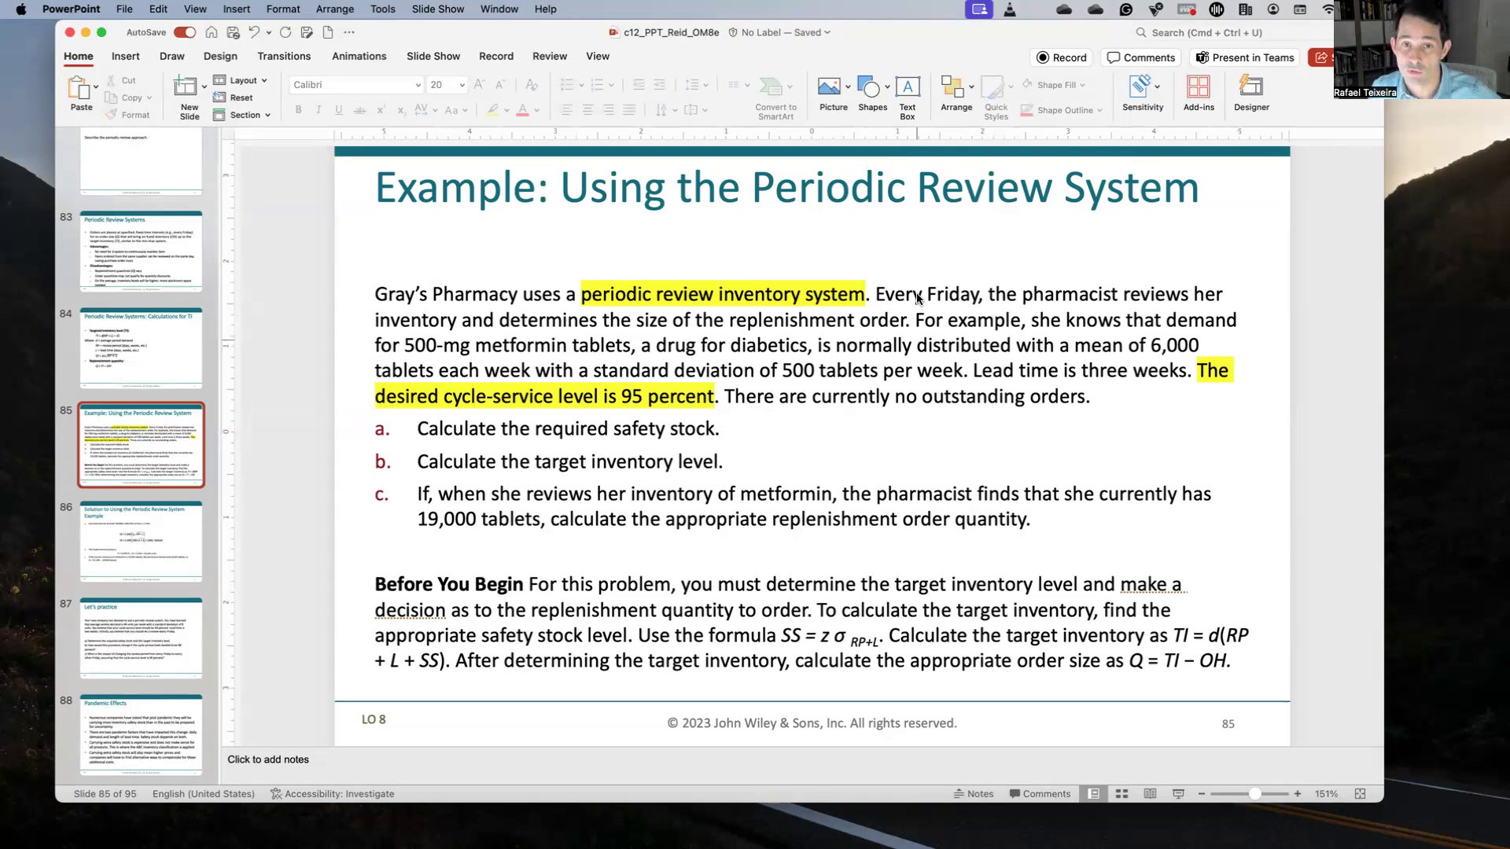
key(ctrl+Up)
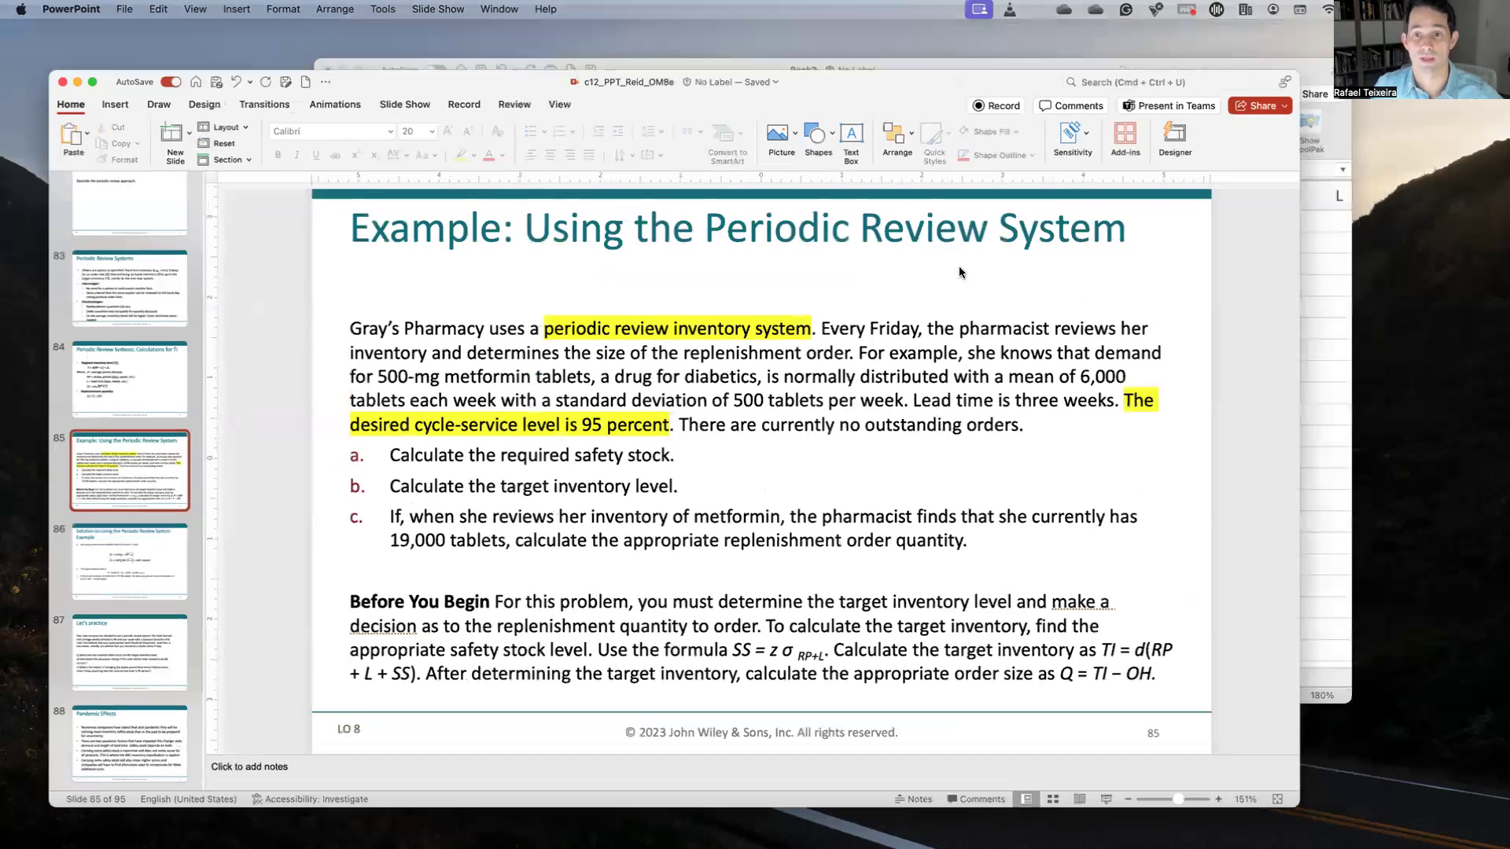
click(663, 291)
click(567, 284)
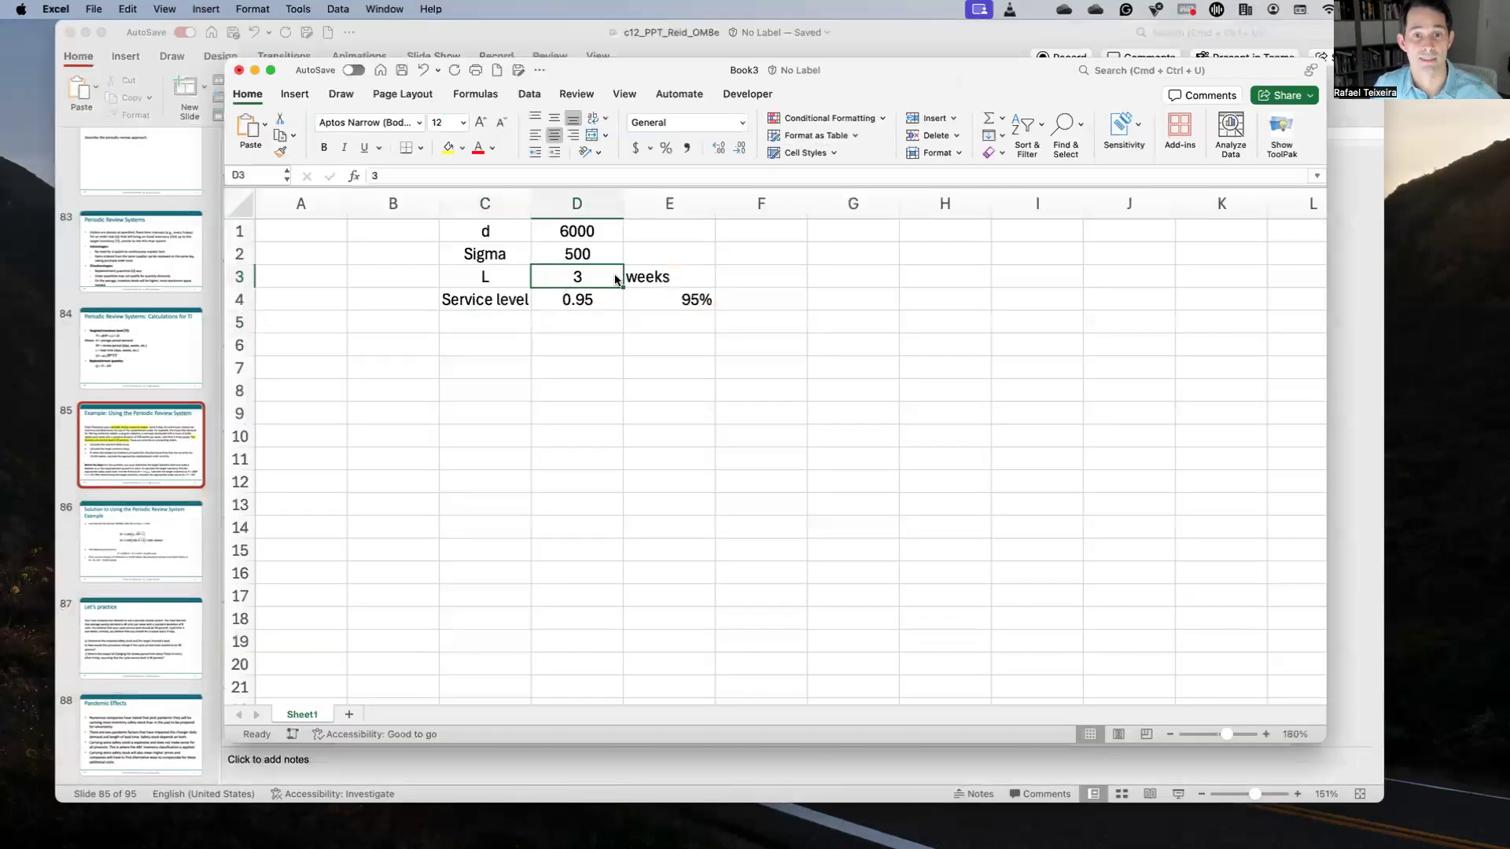
click(495, 322)
text(RP)
key(Tab)
text(1)
key(Tab)
text(week)
key(Return)
Step: Correct the review period's unit in E5 to the singular "week"
key(Up)
key(Left)
key(Right)
click(447, 176)
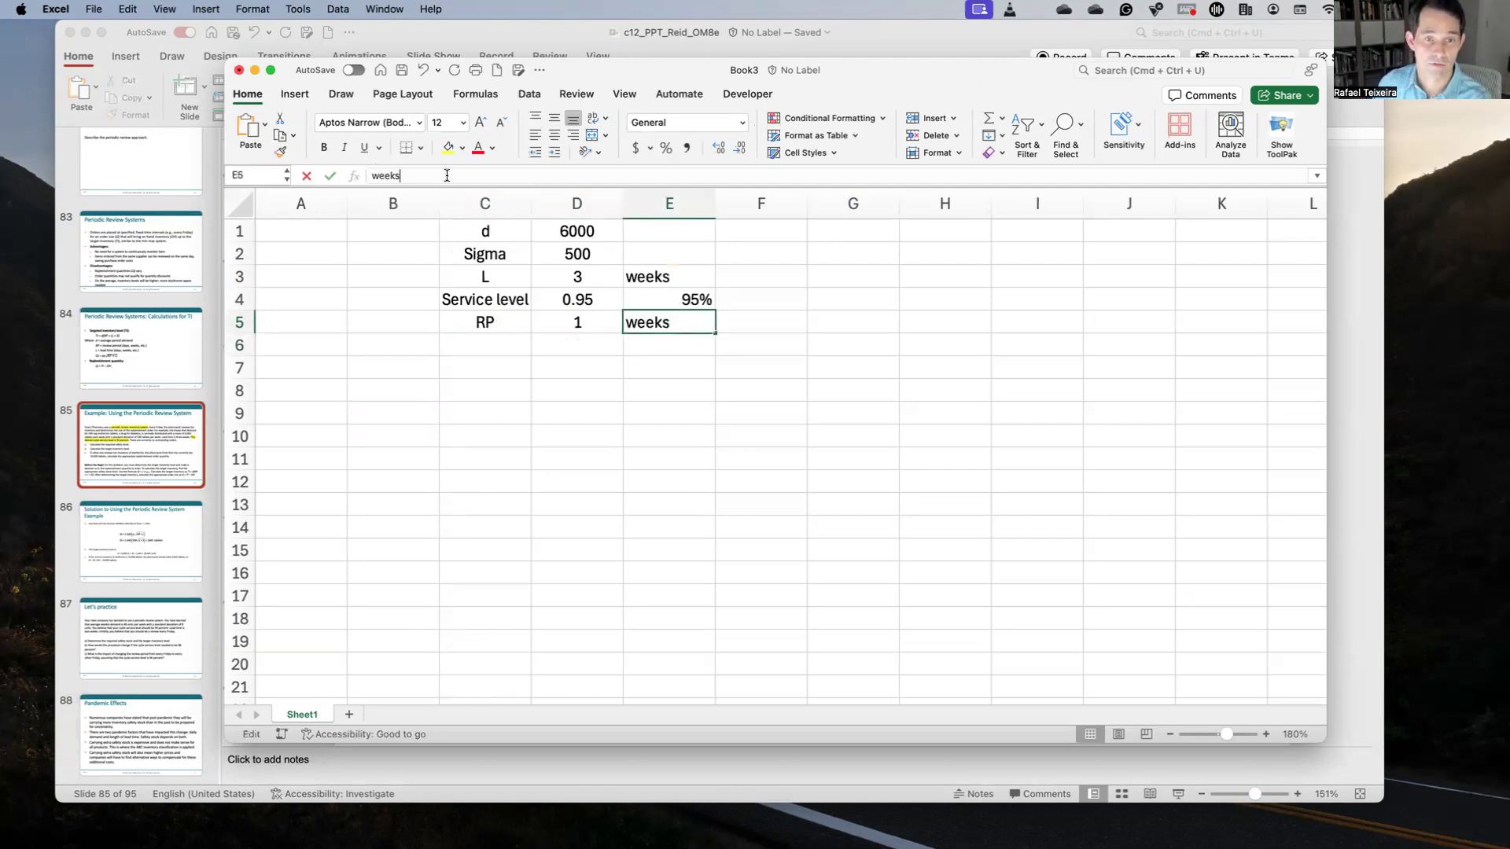
key(BackSpace)
key(Return)
Step: Select cell C7, examine the safety stock formula on PowerPoint slide 84, and return to the Excel workbook
key(Up)
key(Left)
key(Up)
key(Left)
key(Up)
key(Down)
key(Down)
key(Down)
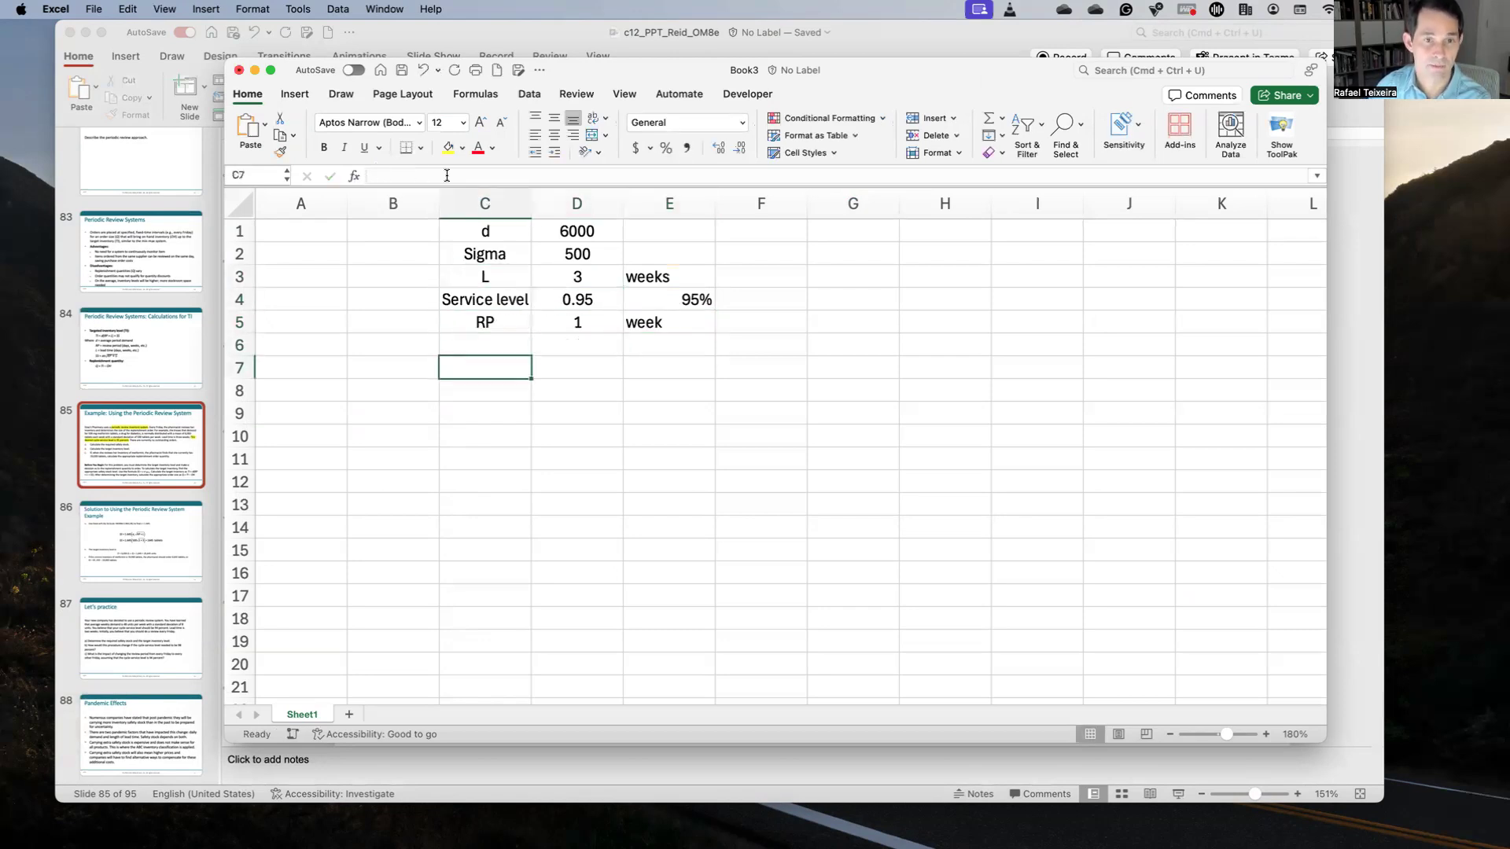
click(398, 38)
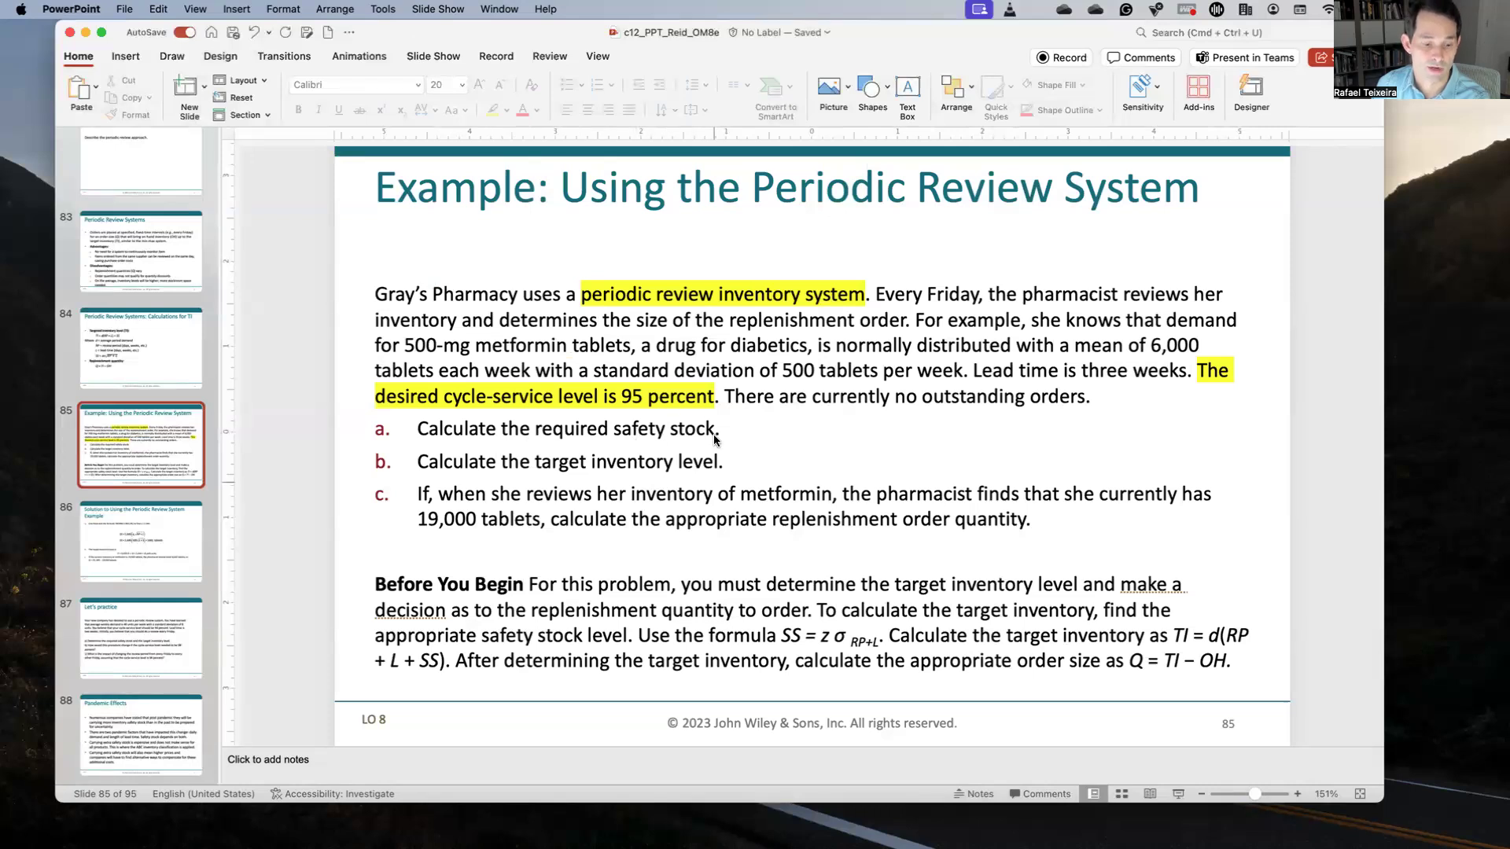
click(169, 355)
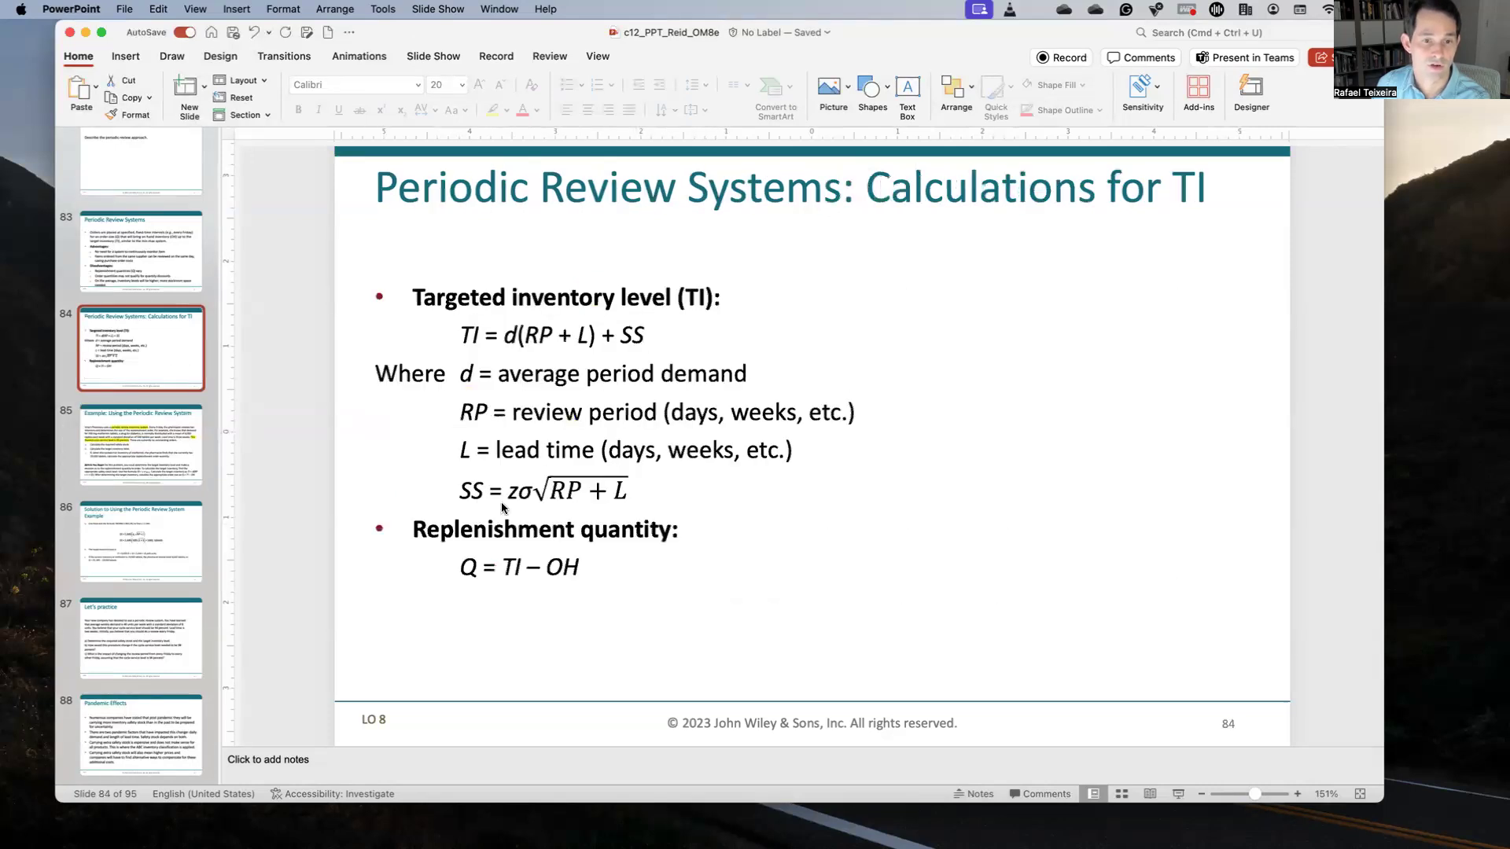
key(ctrl+Up)
click(488, 564)
key(ctrl+Up)
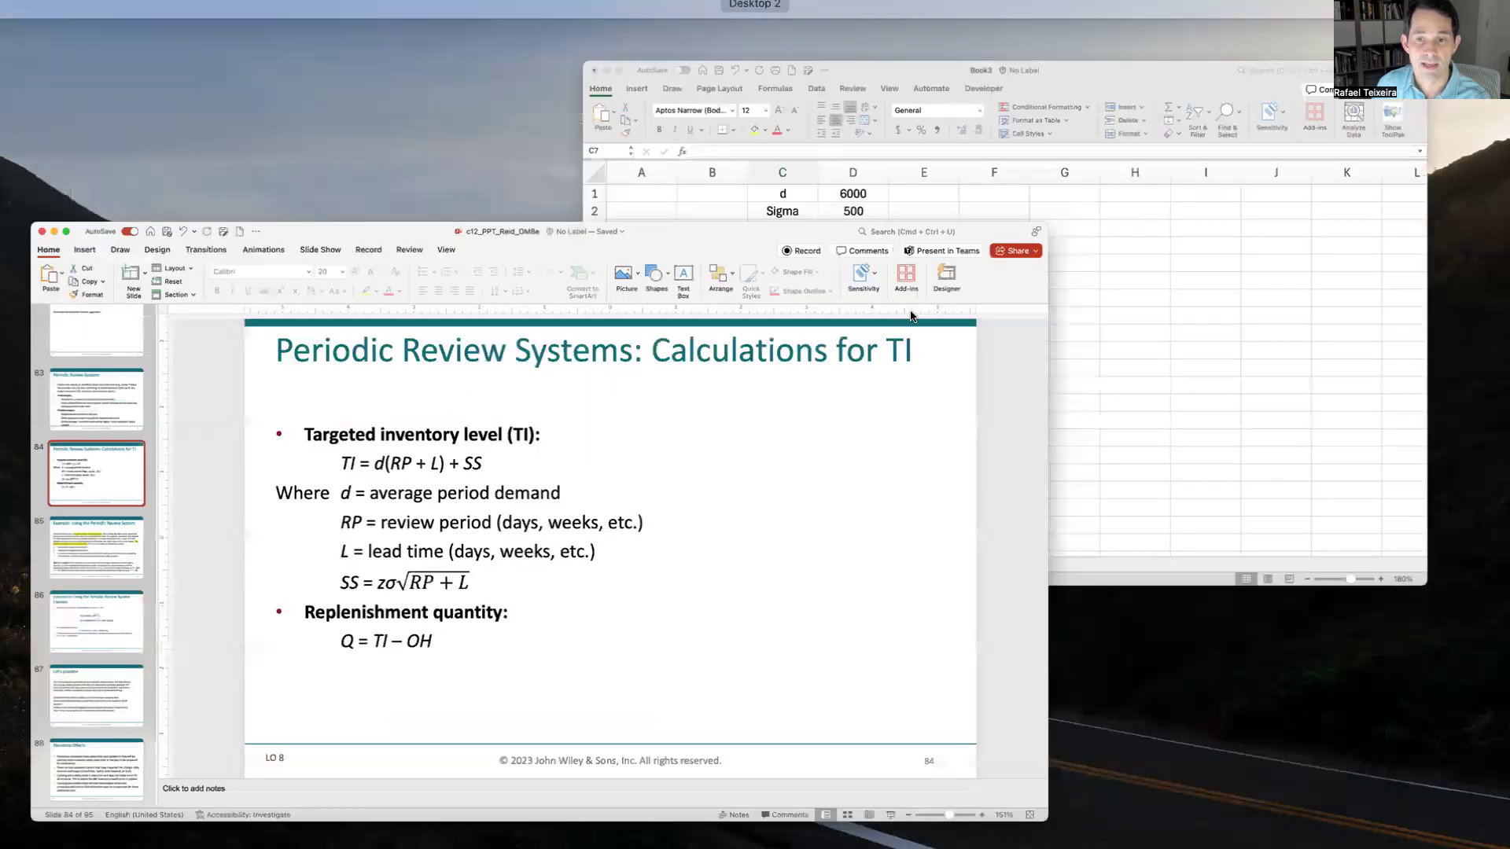
click(1040, 305)
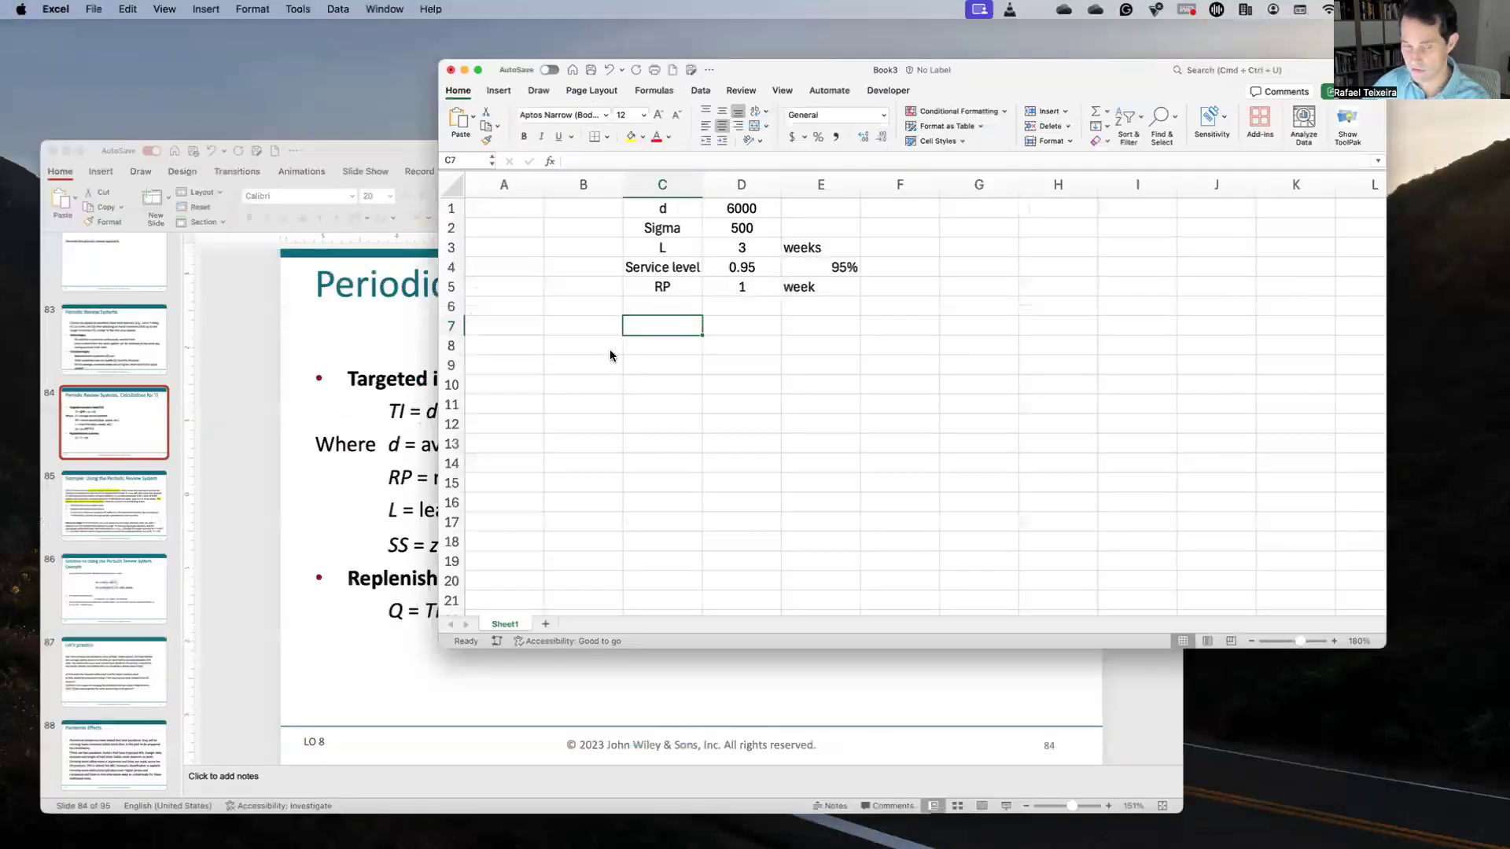
Step: Label C7 "z" and calculate the z-value in D7 with =NORM.S.INV(D4)
text(z)
key(Tab)
text(=)
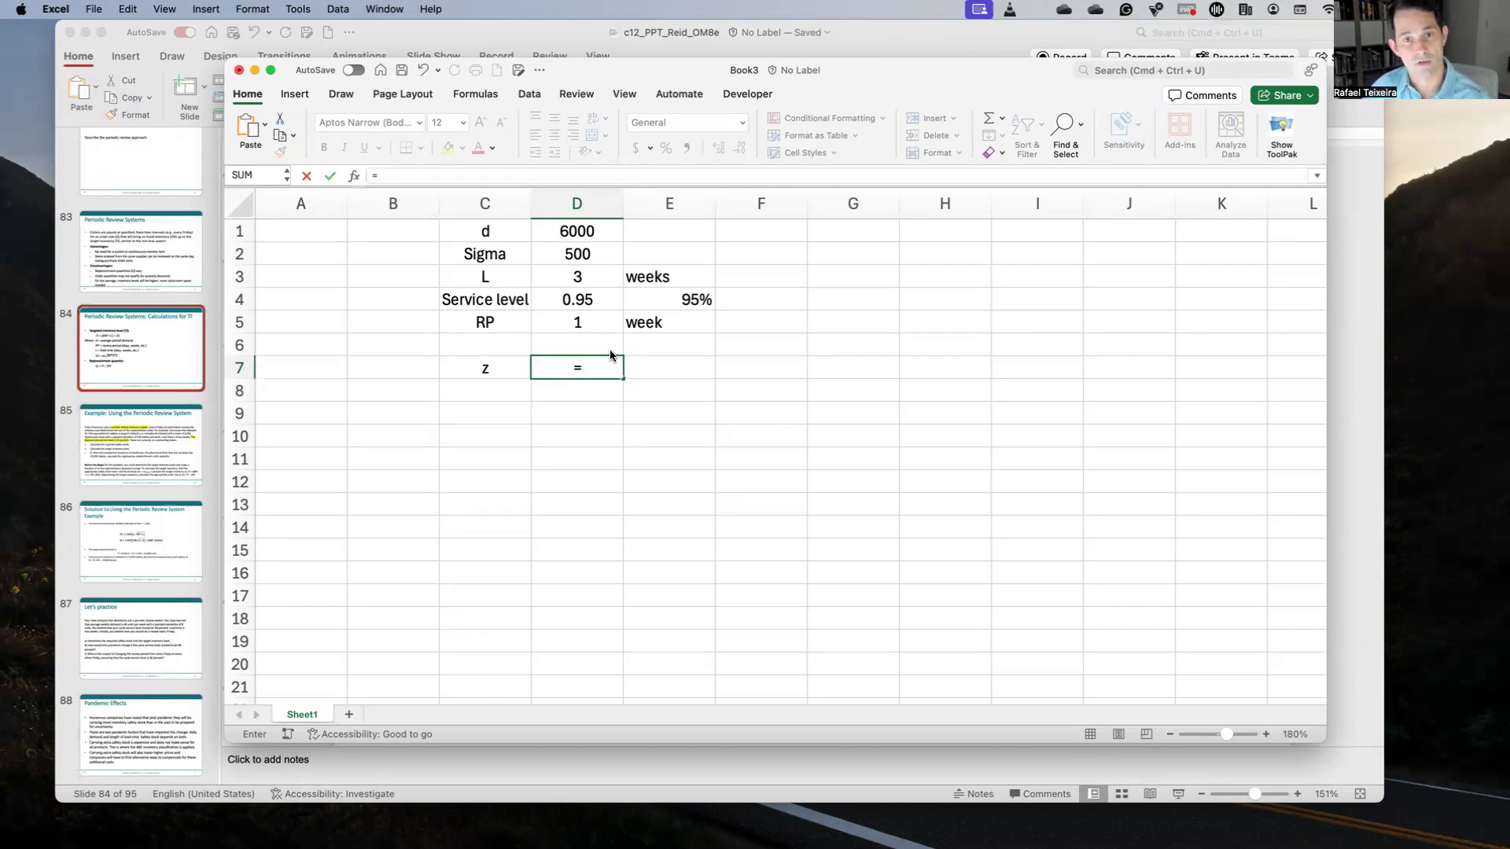
text(no)
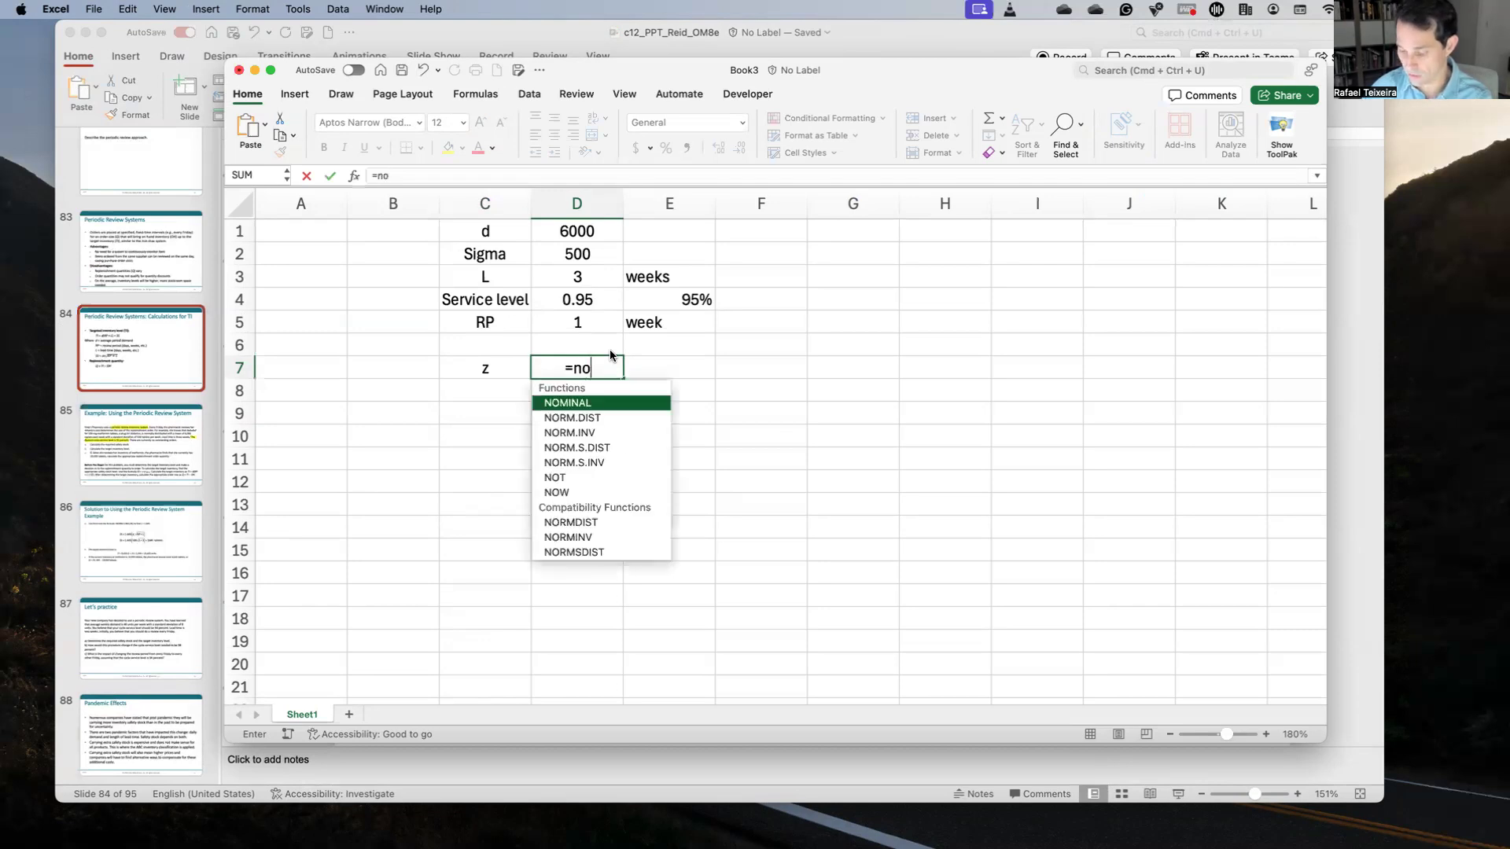
text(rm.s.inv()
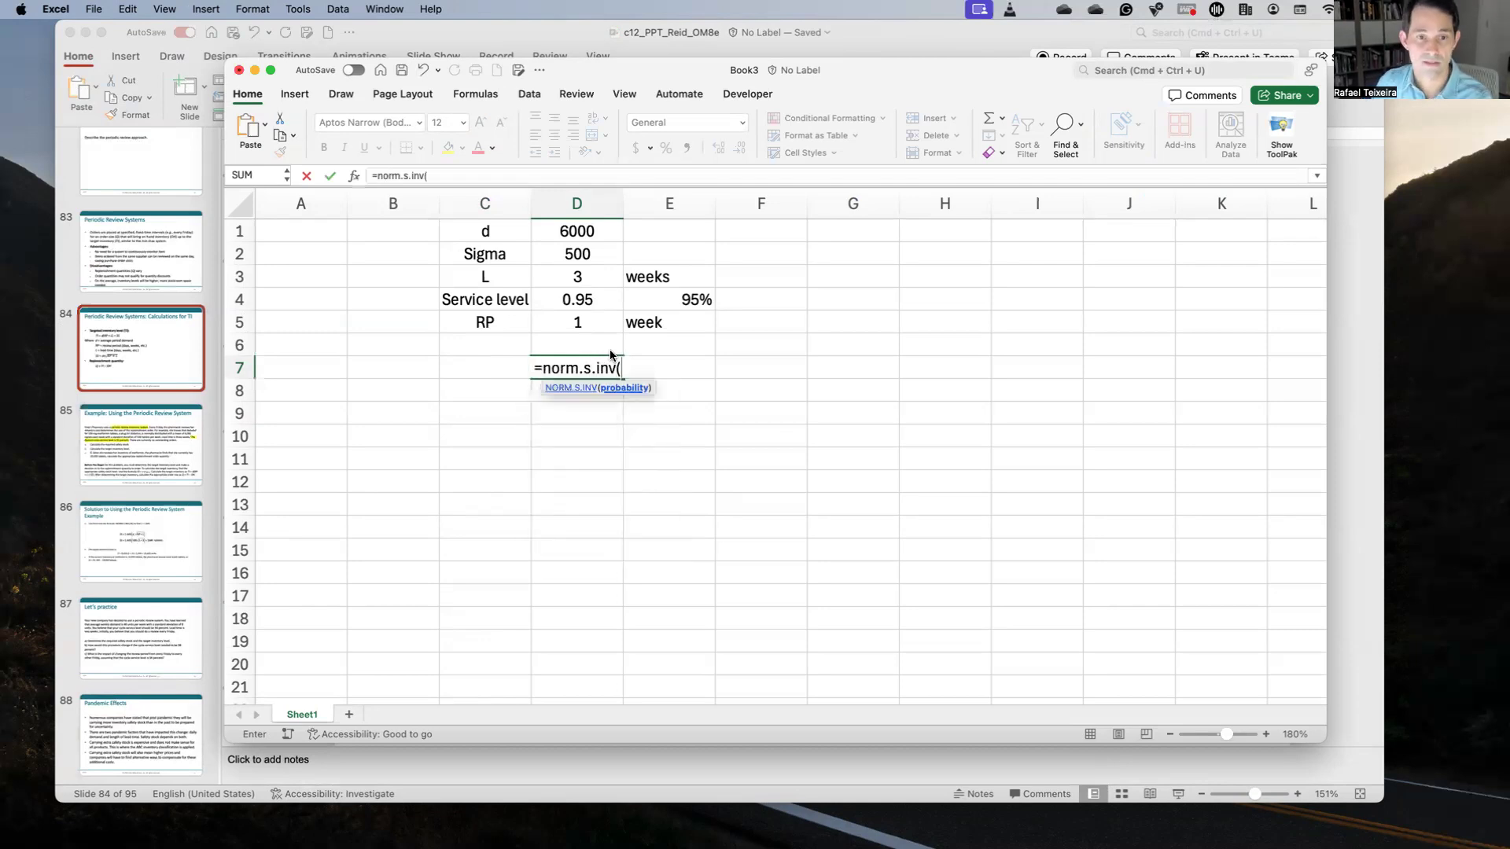
click(597, 304)
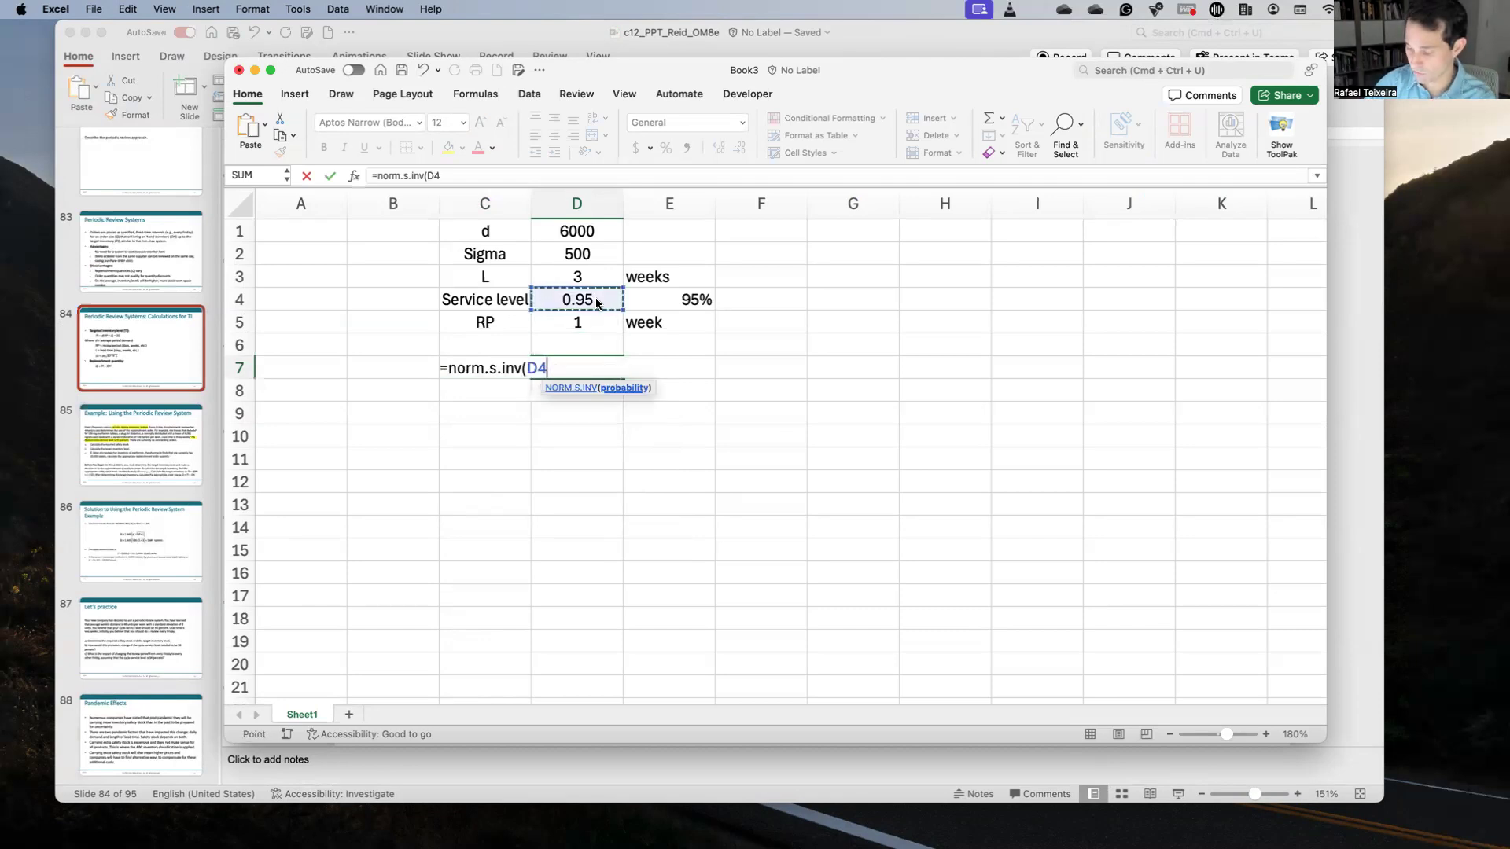
key(Return)
Step: Reduce the z-value in D7 to two decimal places and select the empty cell C8
key(Up)
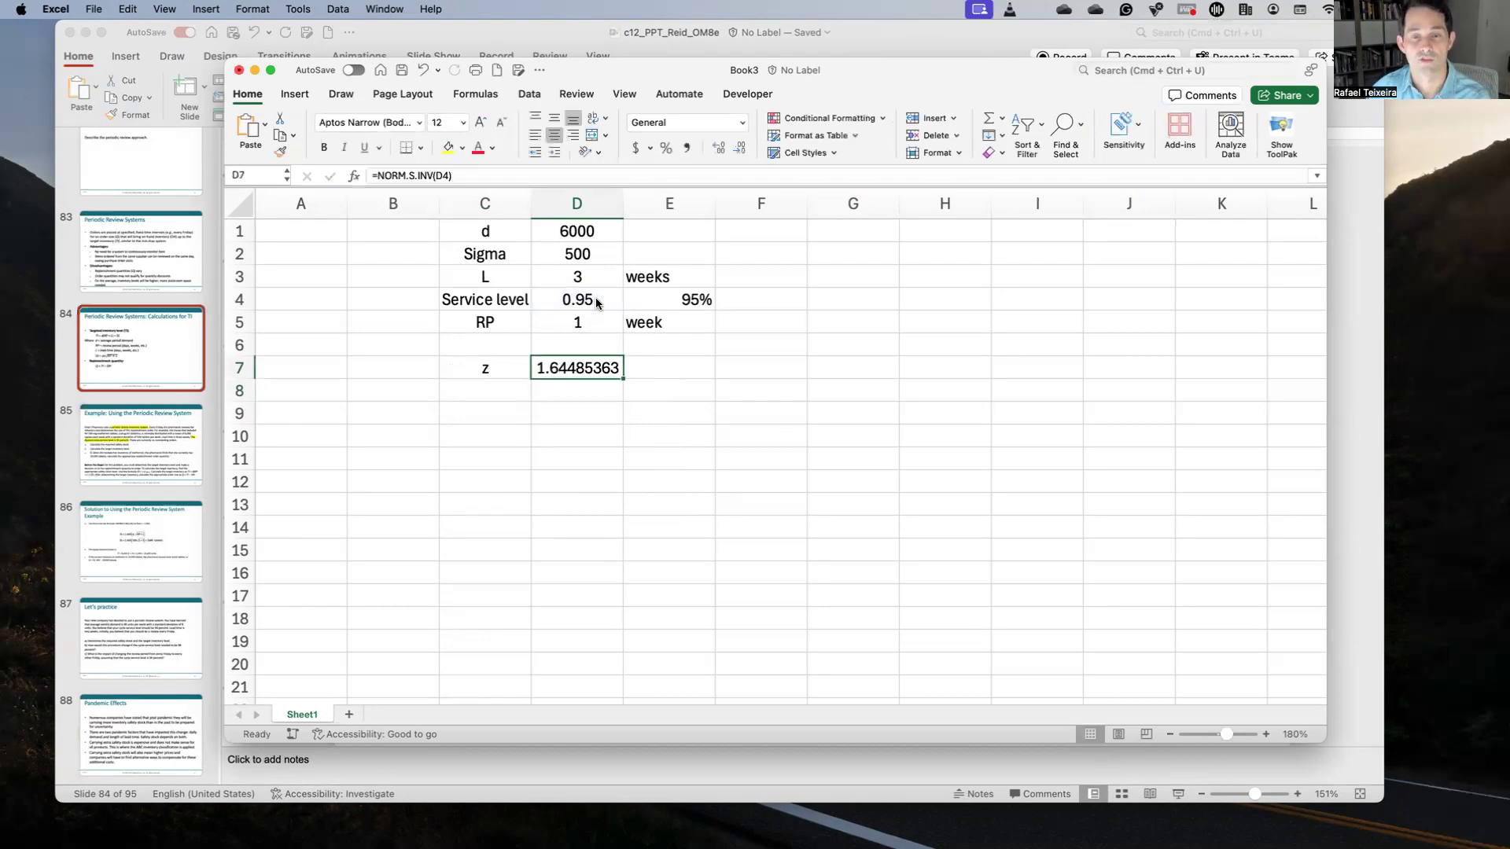
click(740, 149)
click(739, 149)
click(740, 149)
click(740, 149)
click(740, 149)
click(740, 148)
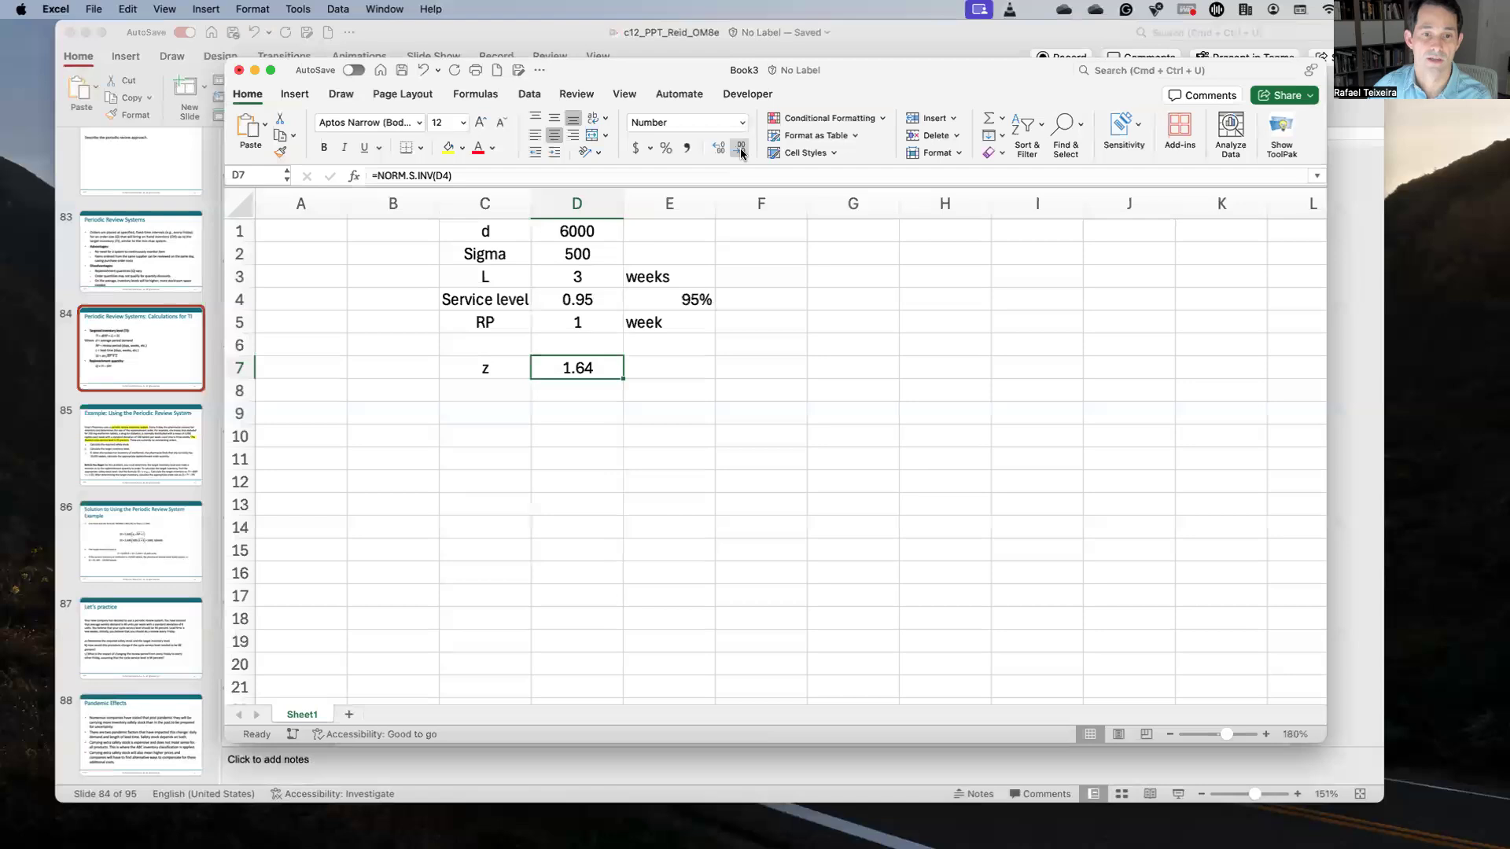
key(Return)
key(Left)
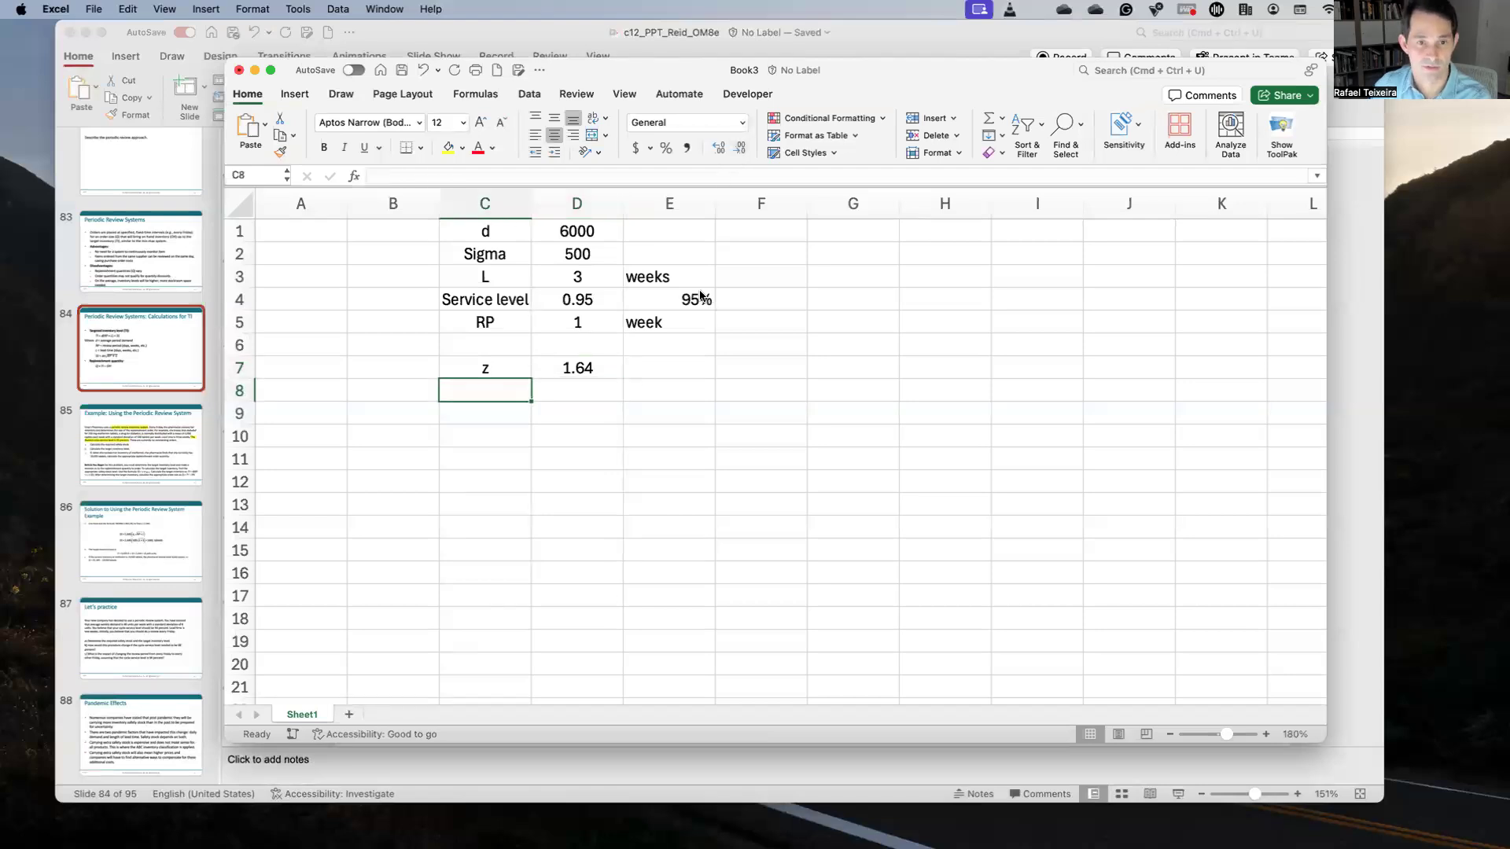
Step: Reread the safety stock formula on the PowerPoint slide and return to the Excel workbook
key(ctrl+Up)
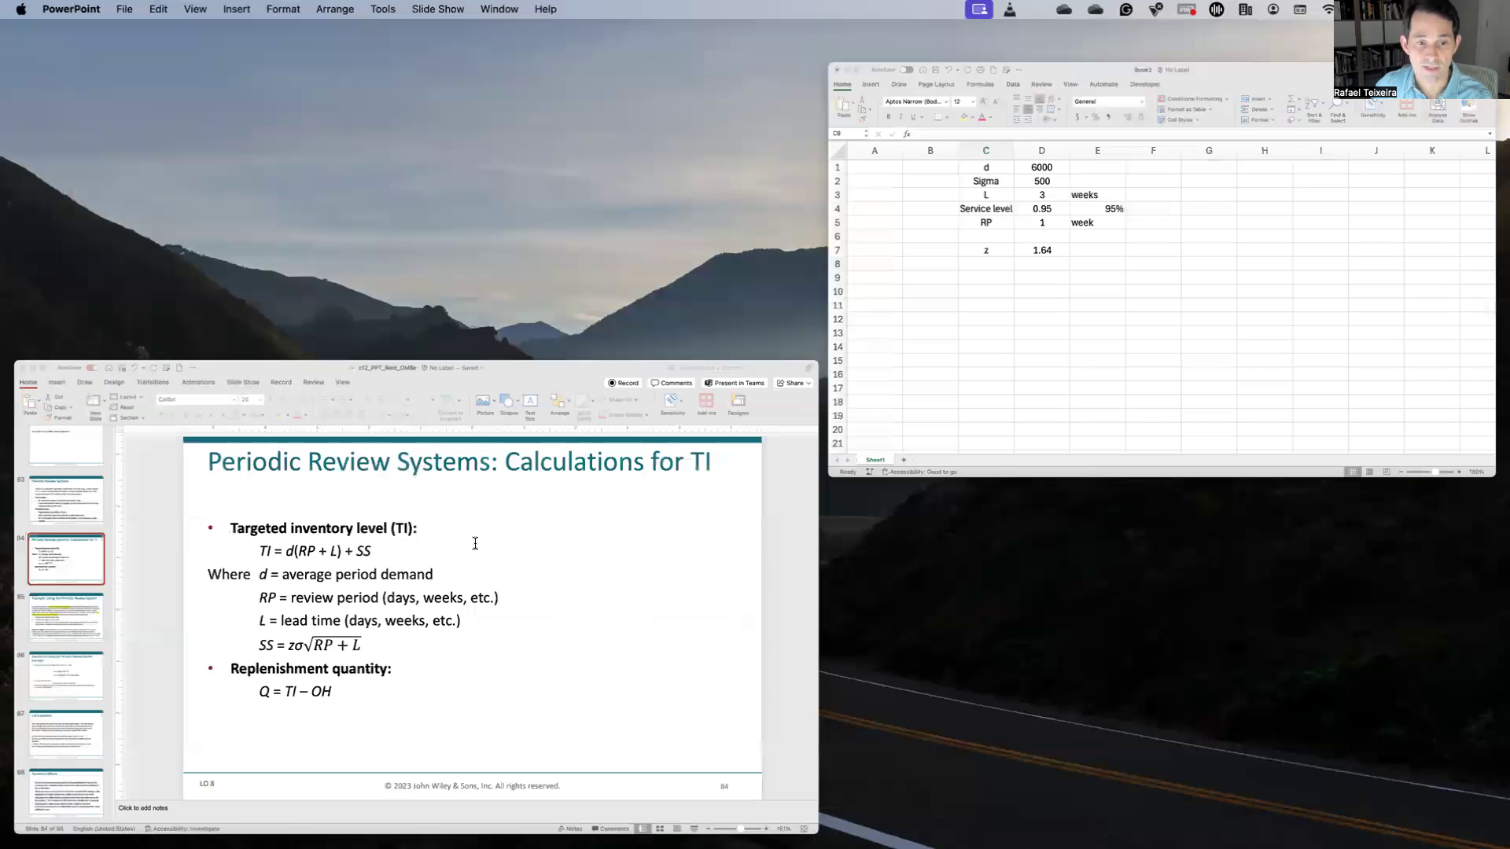
click(533, 483)
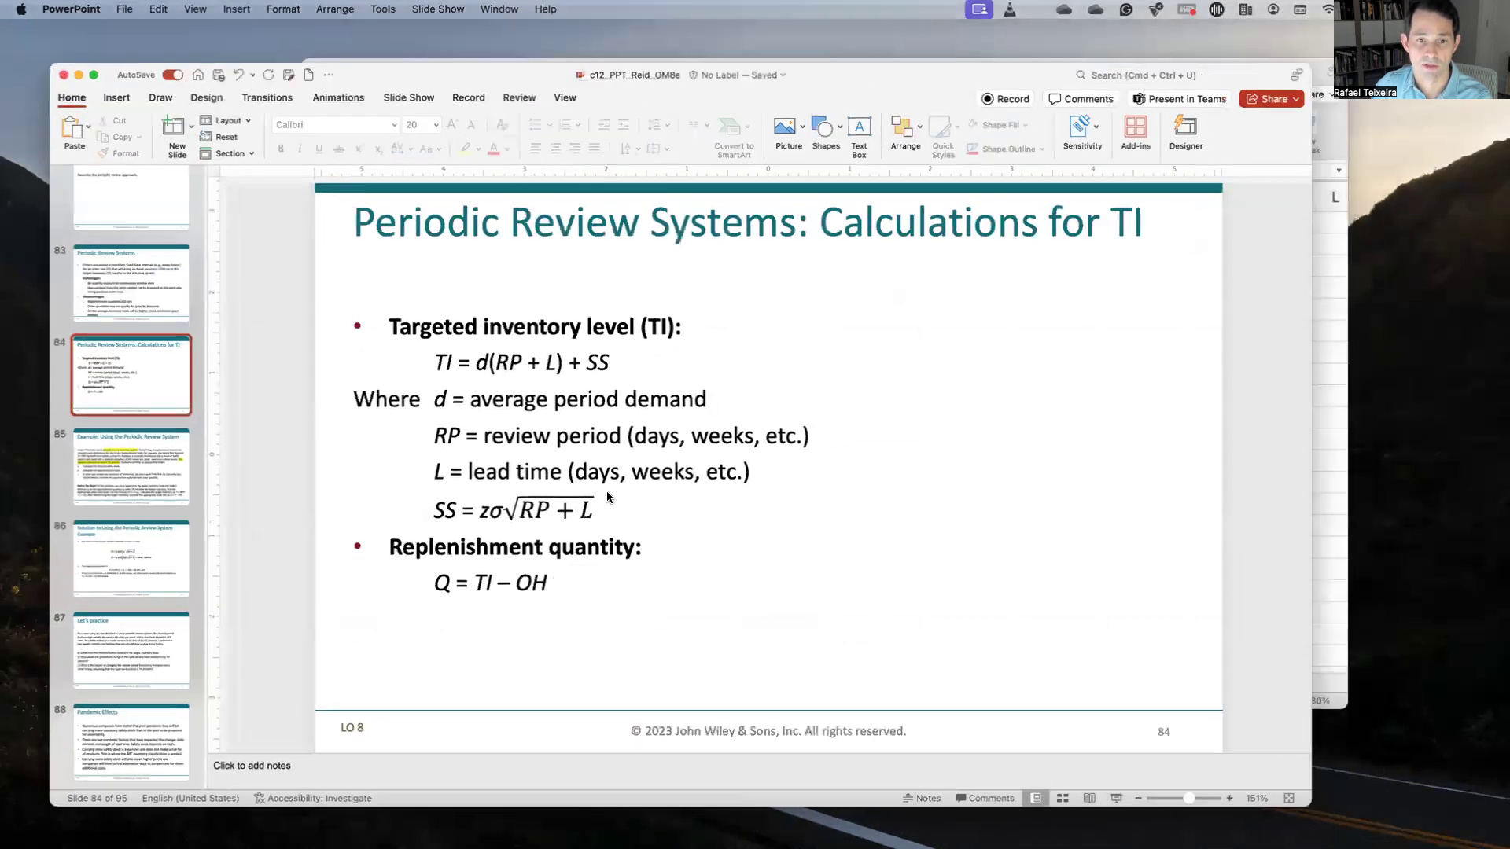
key(ctrl+Up)
click(928, 294)
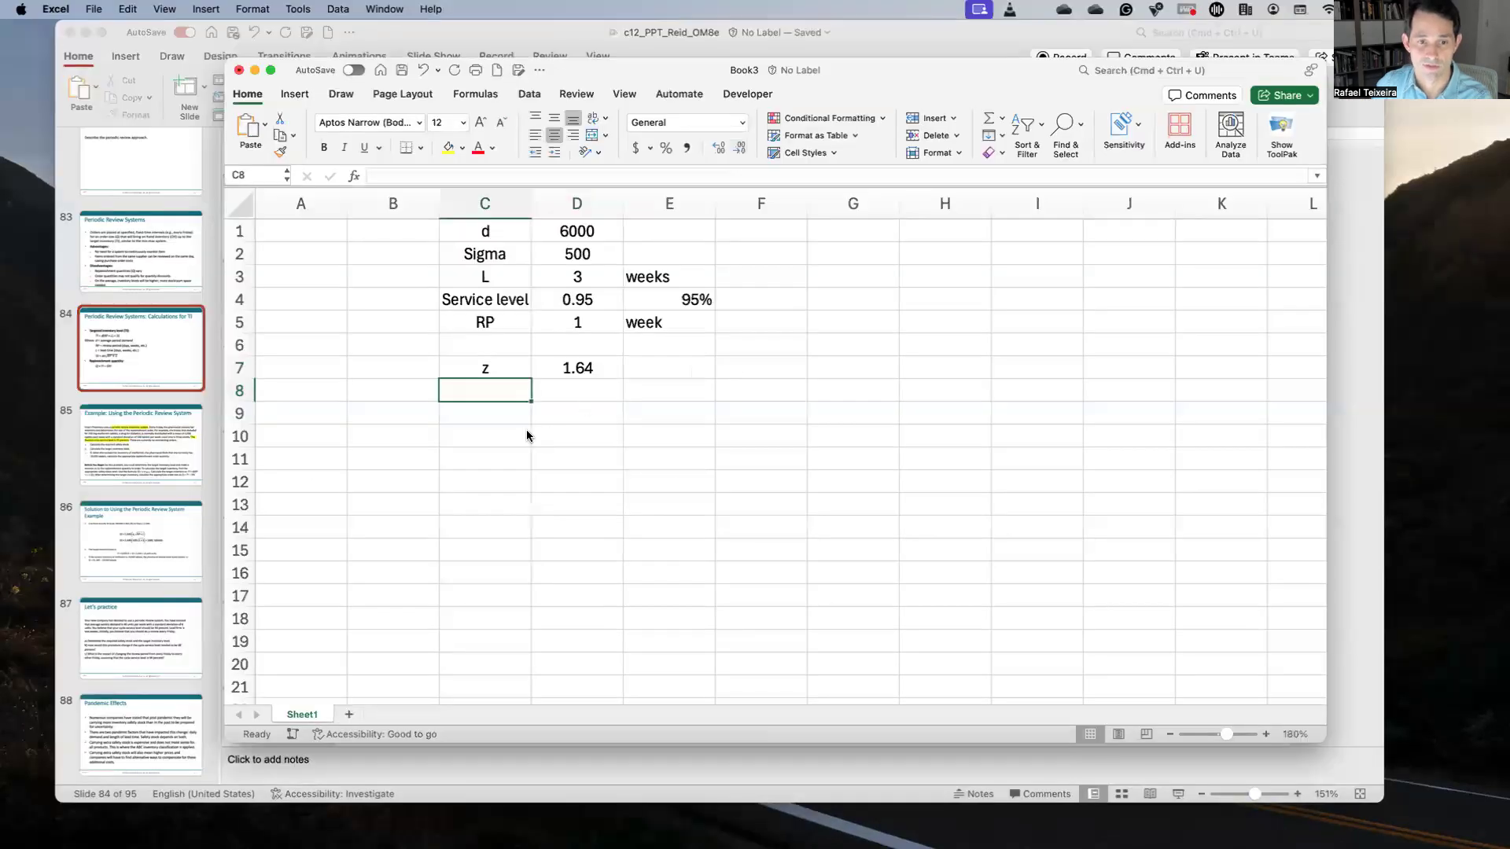
Step: Label C9 "Safety stock" and begin its formula in D9 by multiplying the z-value by sigma, =D7*D2*
text(Safety s)
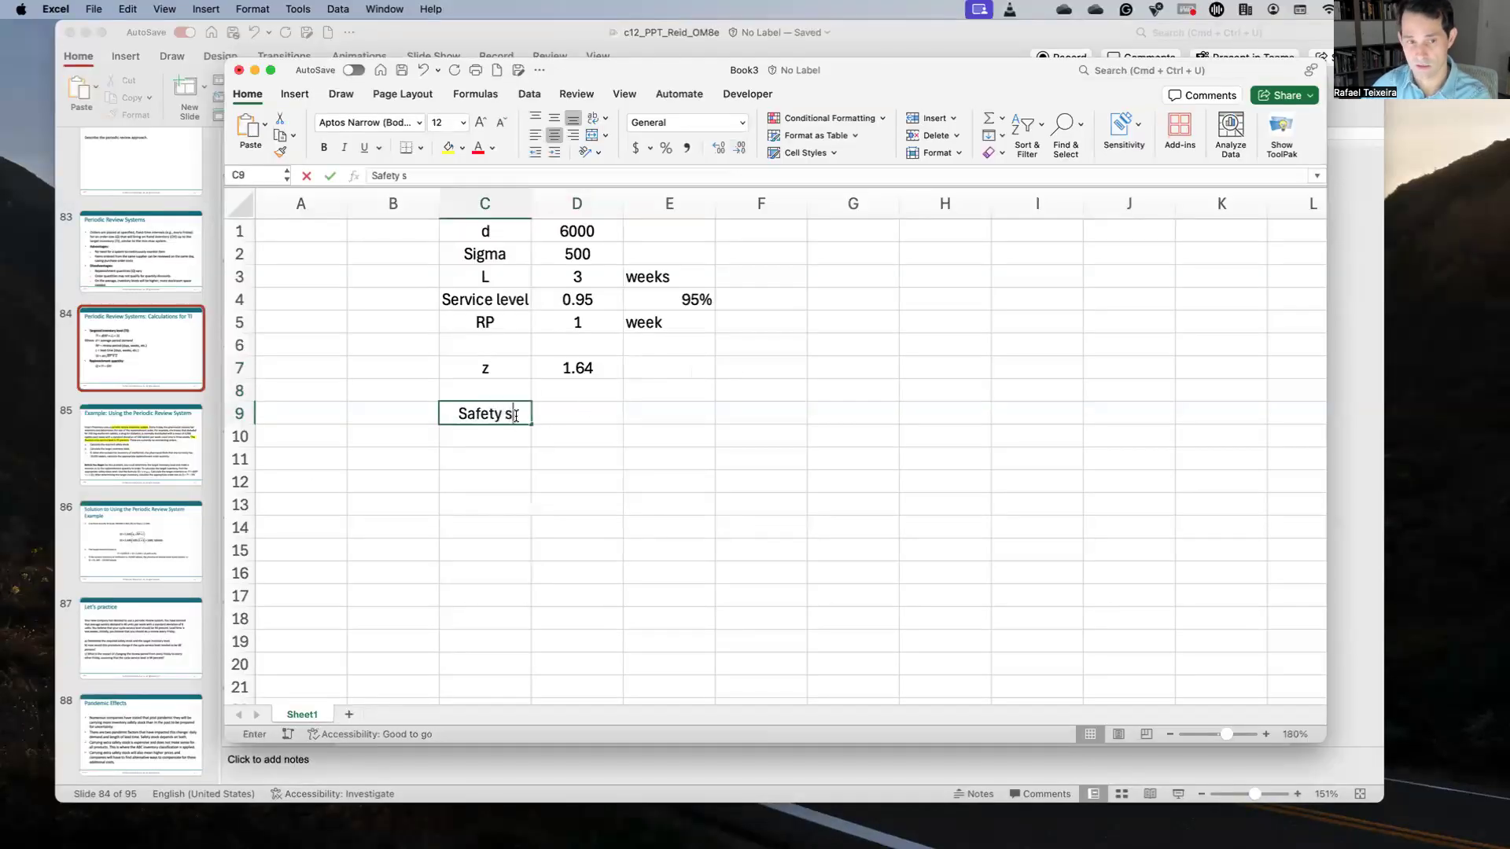
text(tock)
key(Tab)
text(=)
click(554, 371)
text(*)
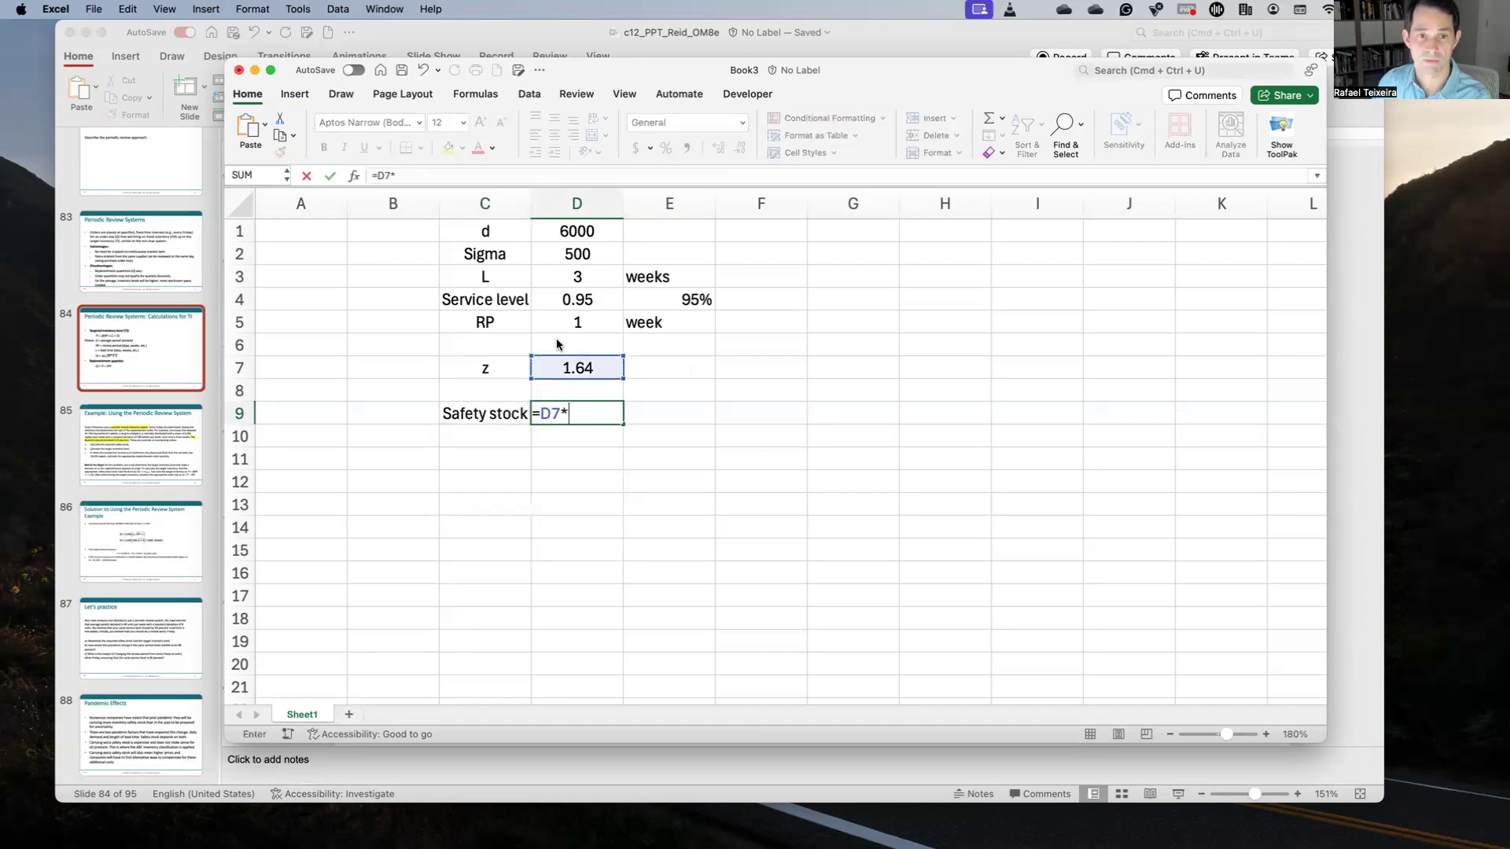
click(572, 259)
text(*)
Step: Check the safety stock formula on the PowerPoint slide and complete the formula in Excel's D9 as =D7*D2*SQRT(D3+1)
key(ctrl+Up)
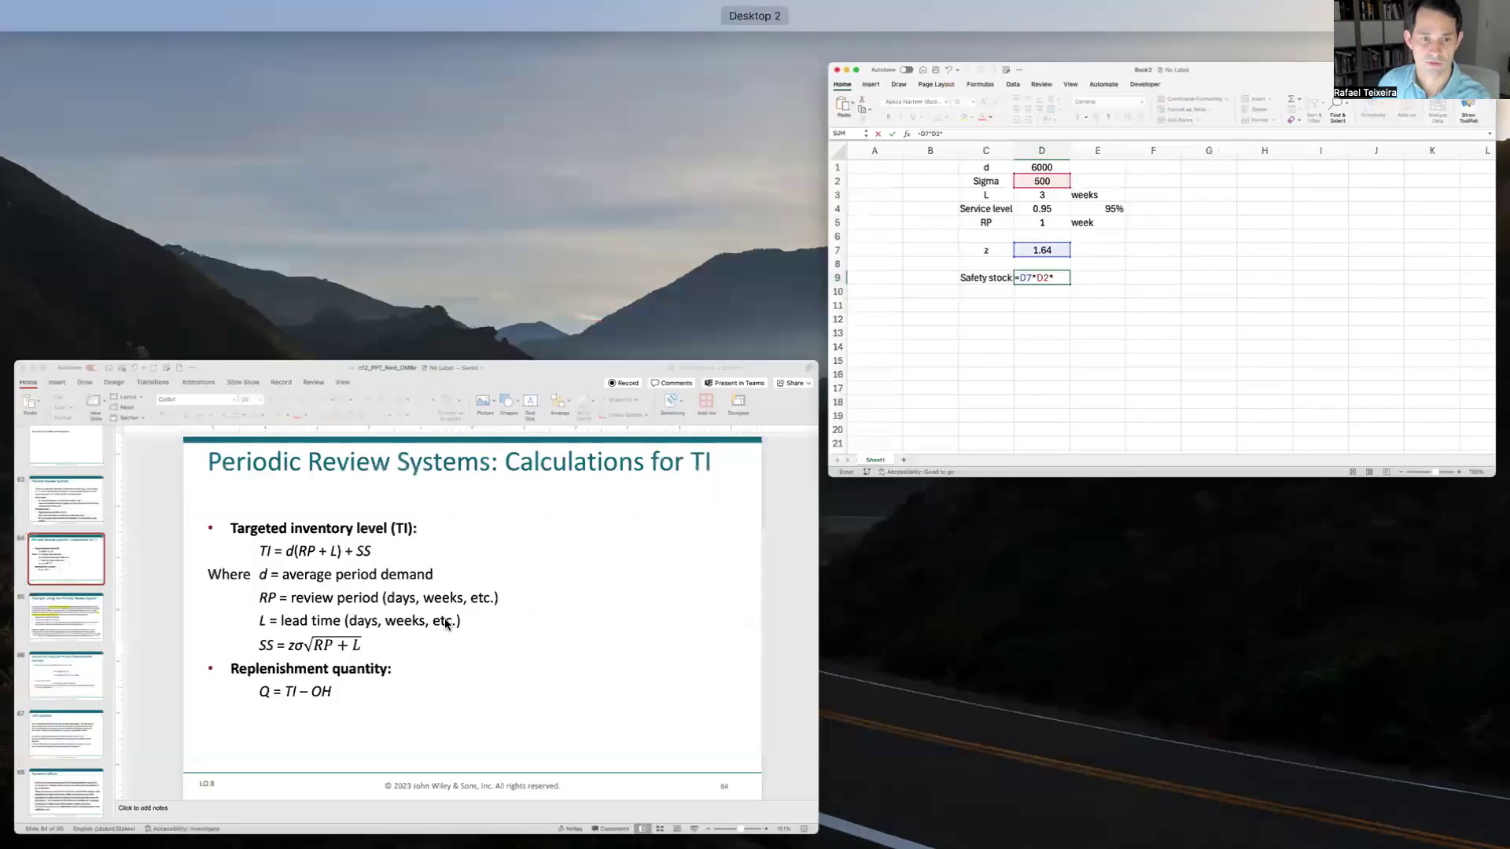
click(469, 603)
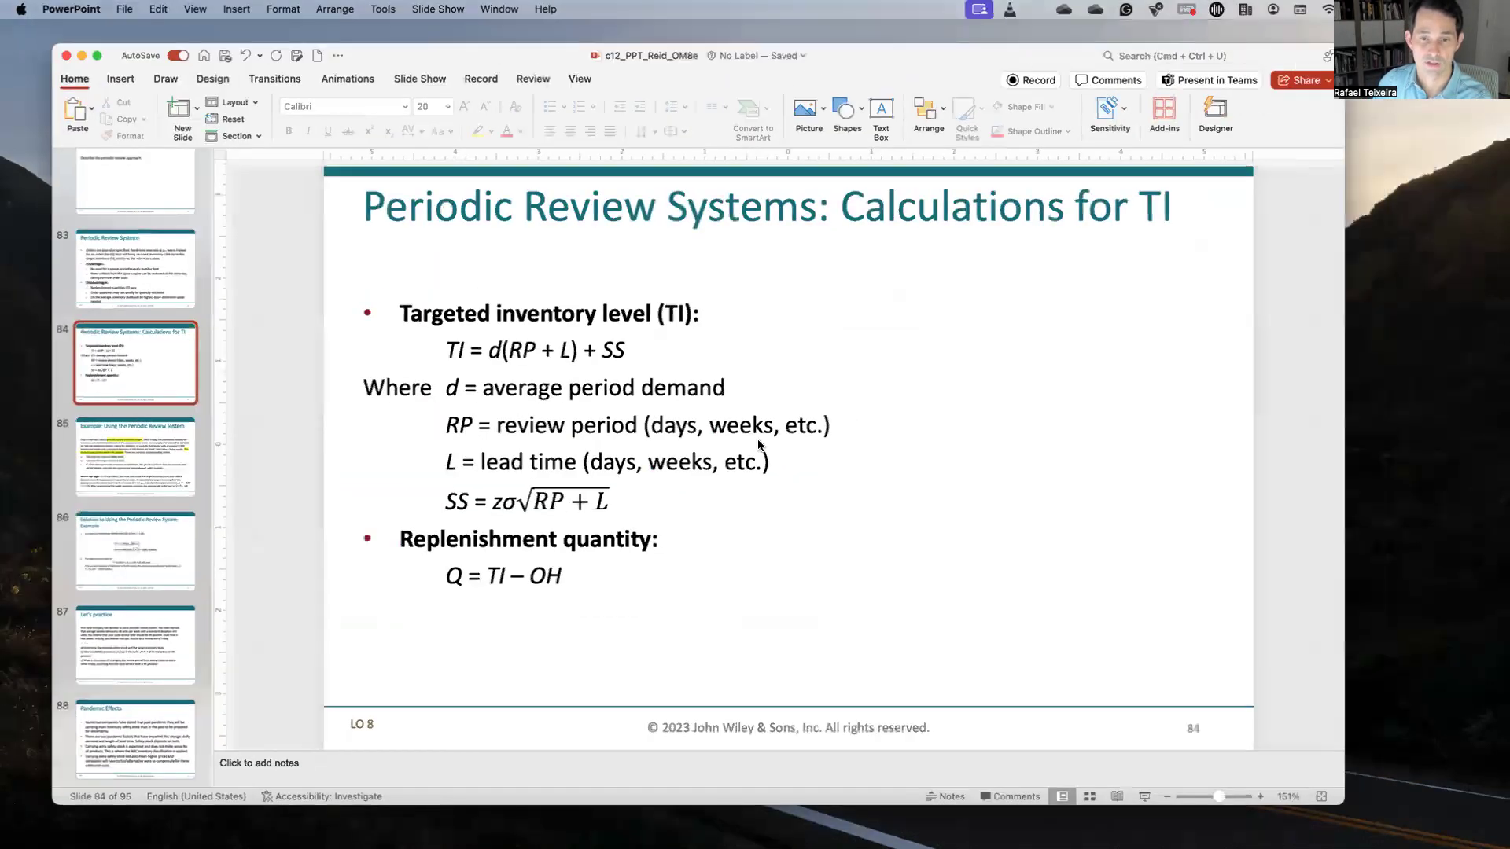
key(ctrl+Up)
click(954, 358)
text(sqrt)
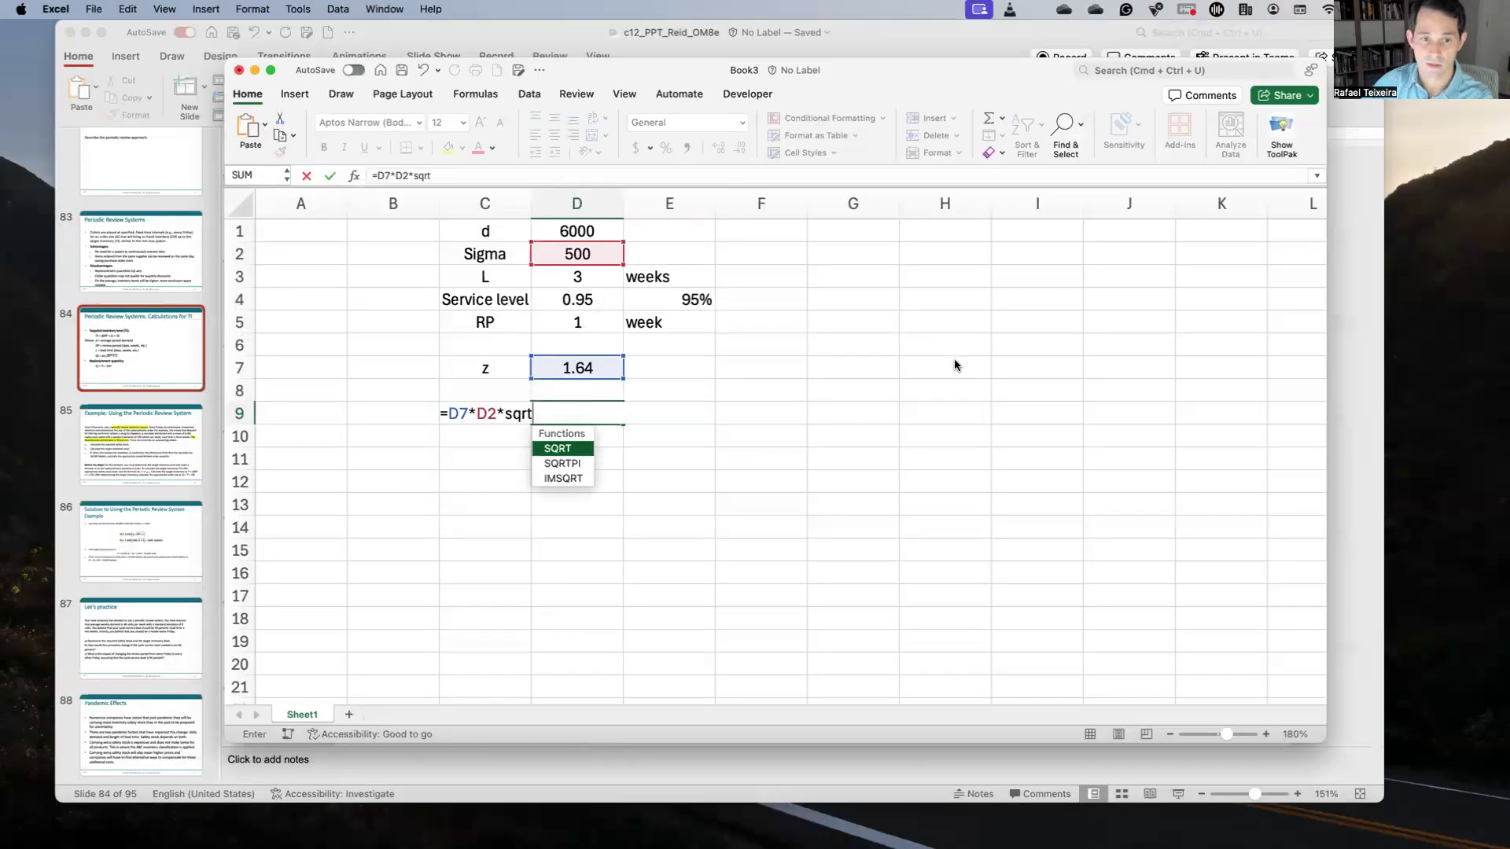
text(()
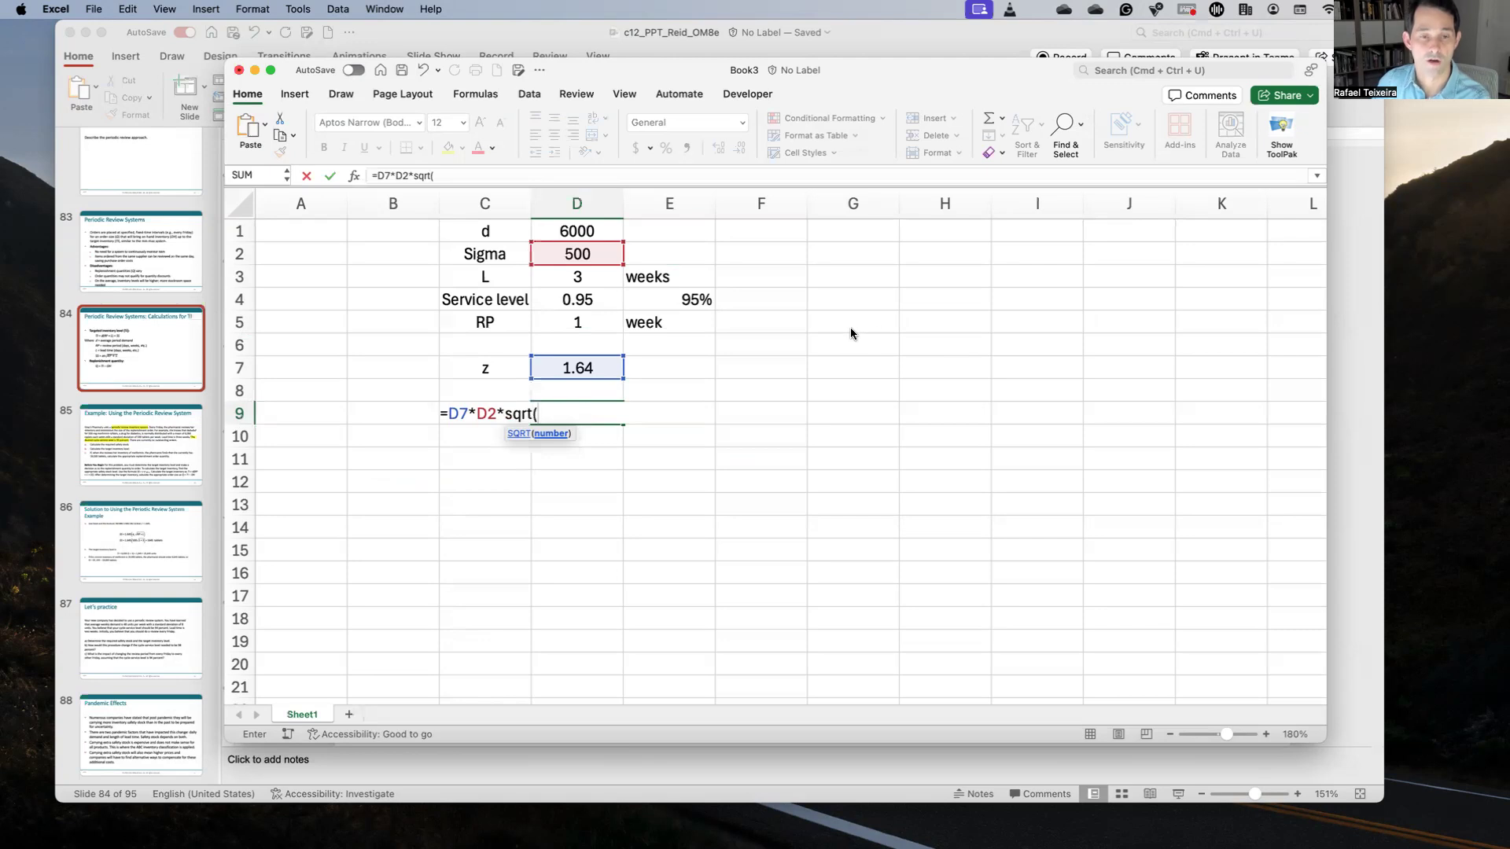
click(588, 280)
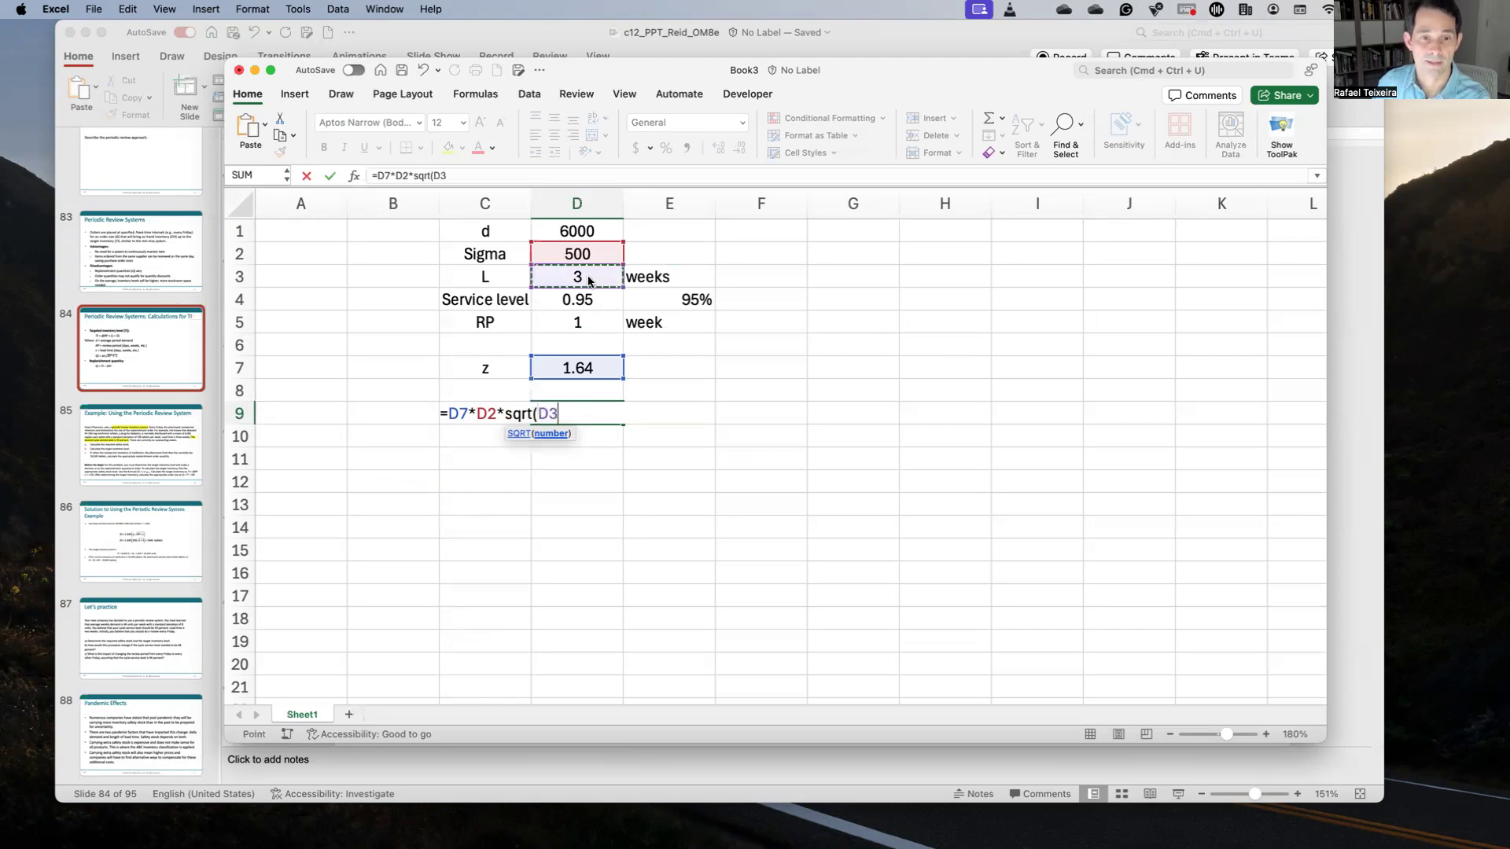
text(+1)
key(Return)
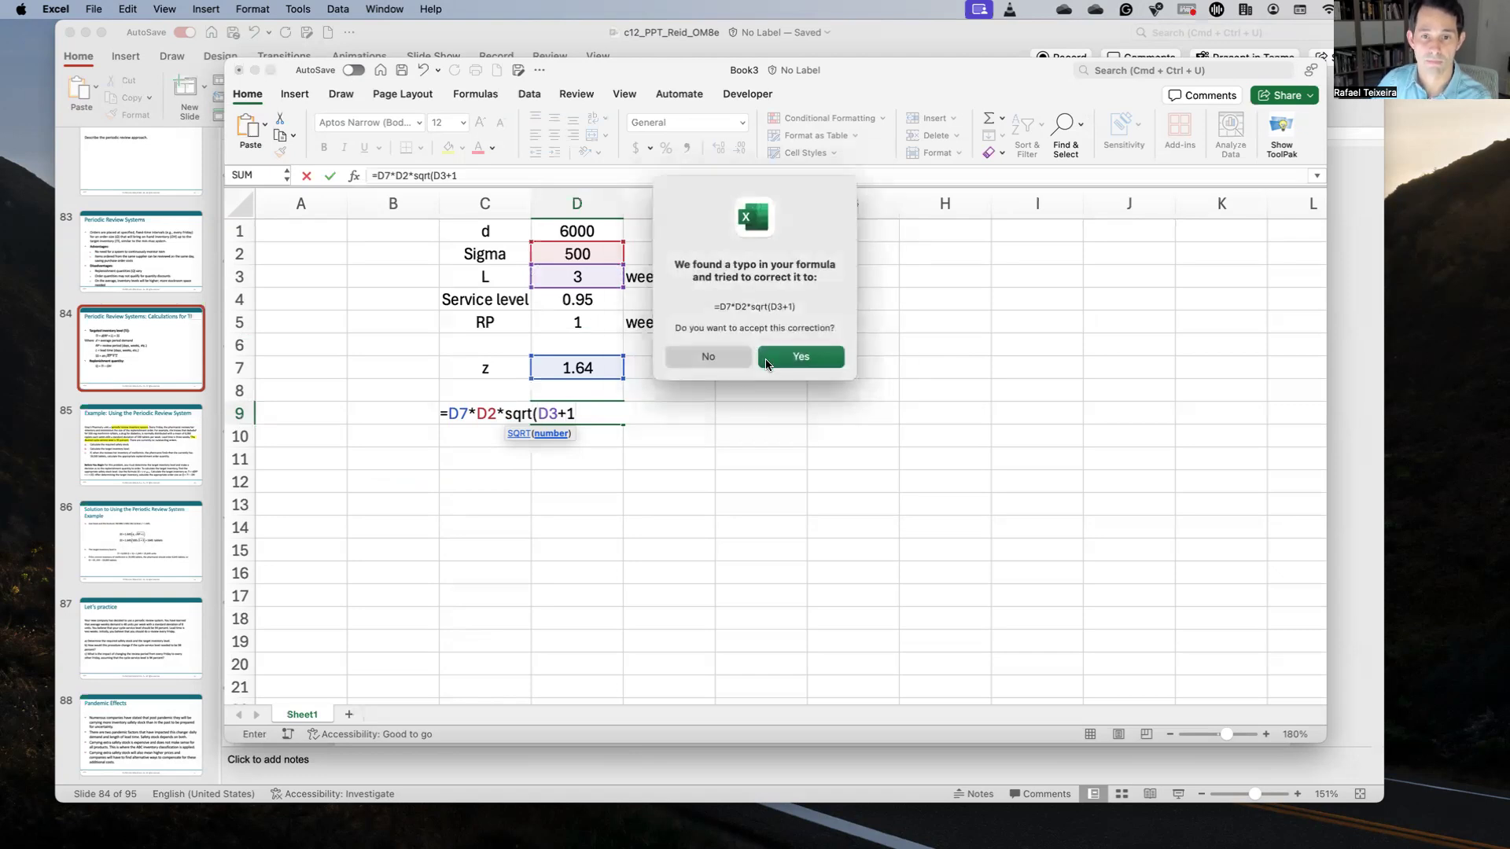
click(794, 356)
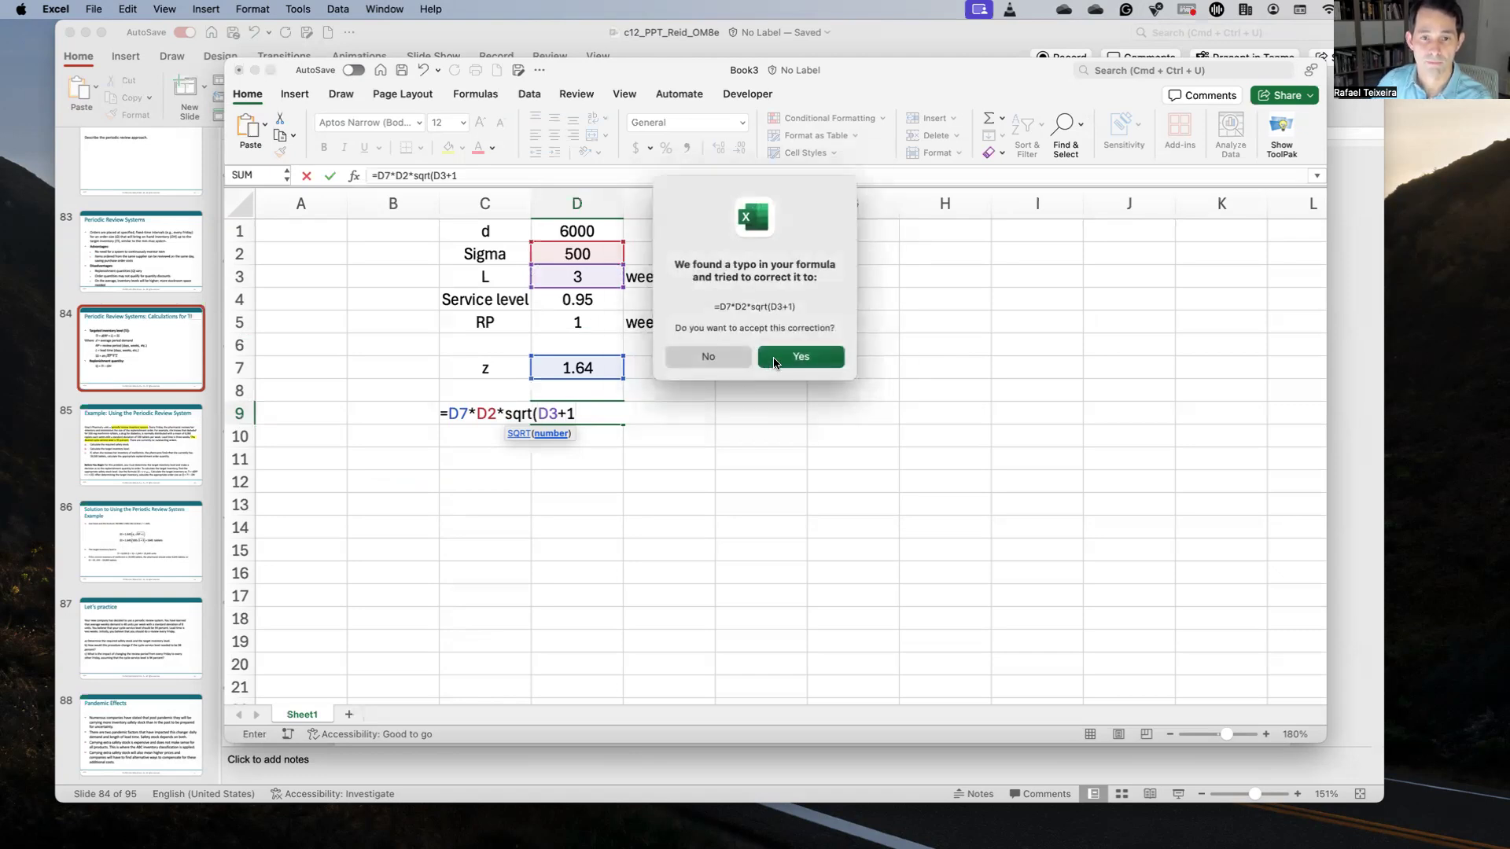
Step: Replace the constant 1 in the D9 formula with a reference to D5 and reduce the result to two decimal places
click(567, 415)
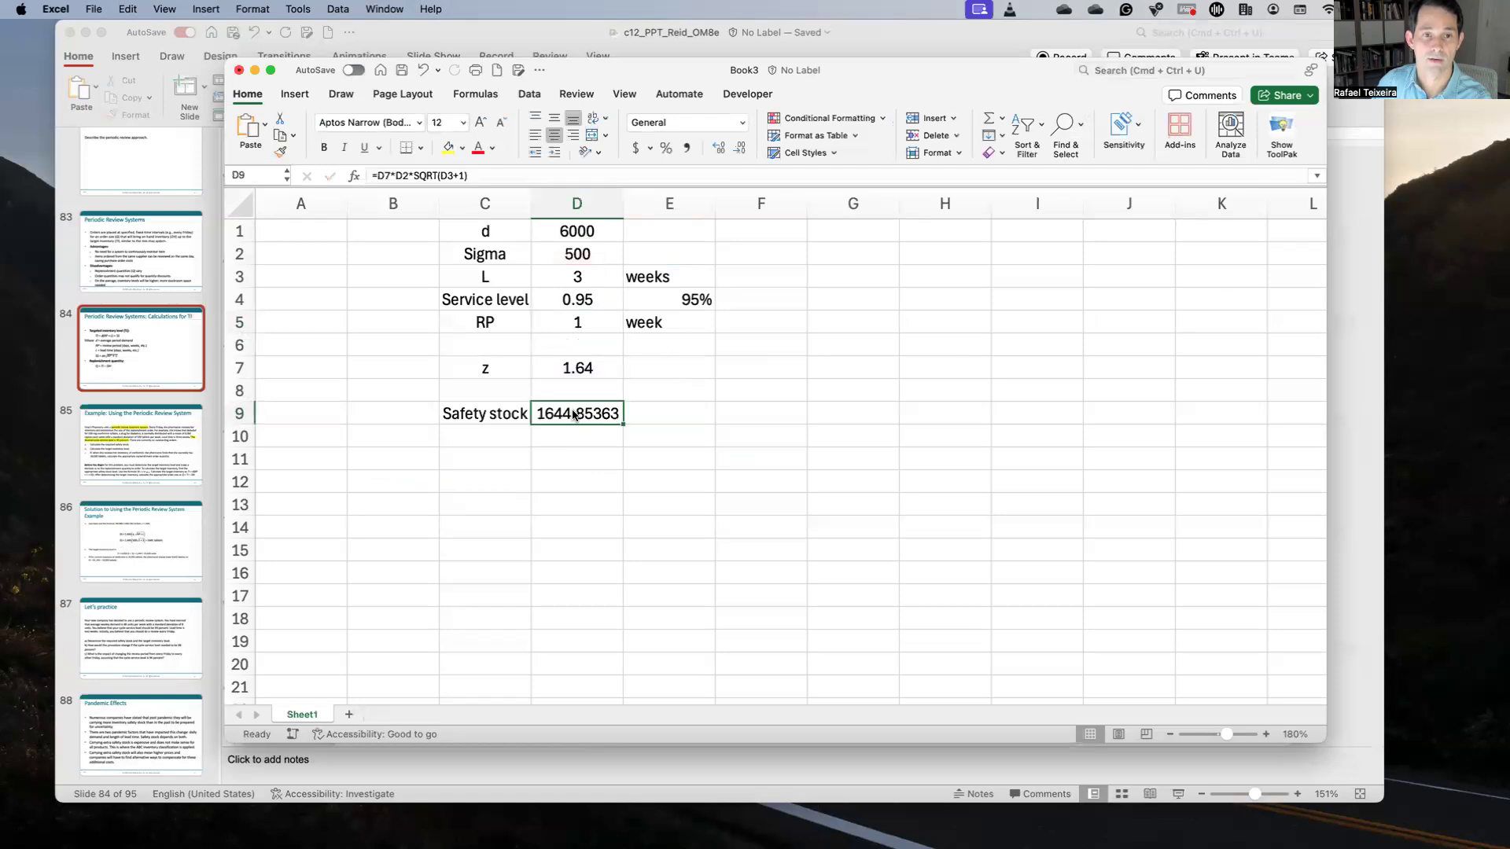
click(464, 176)
key(BackSpace)
click(599, 324)
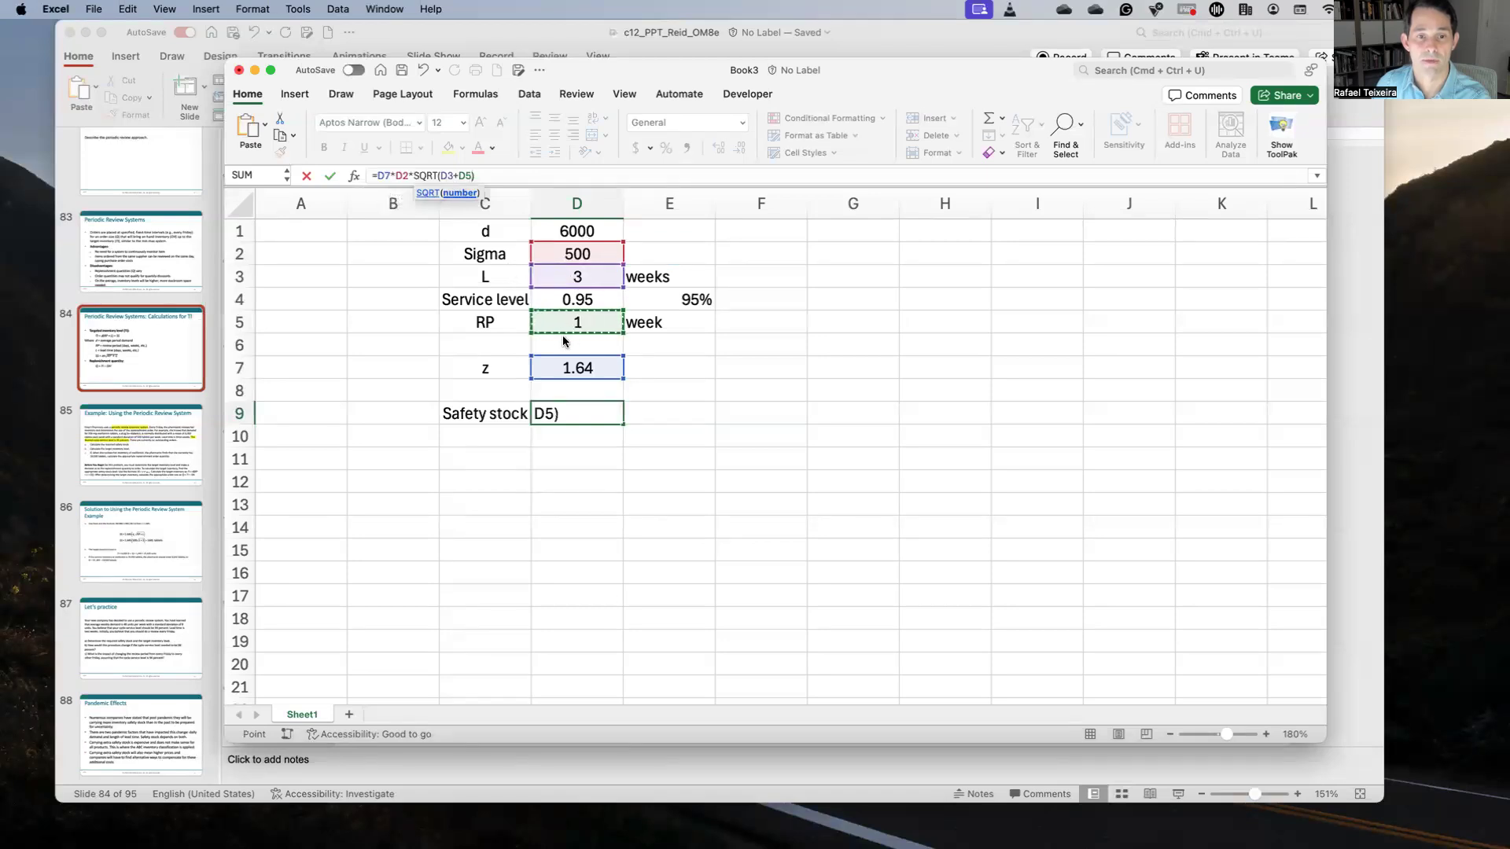
key(Return)
click(739, 149)
click(739, 149)
click(739, 149)
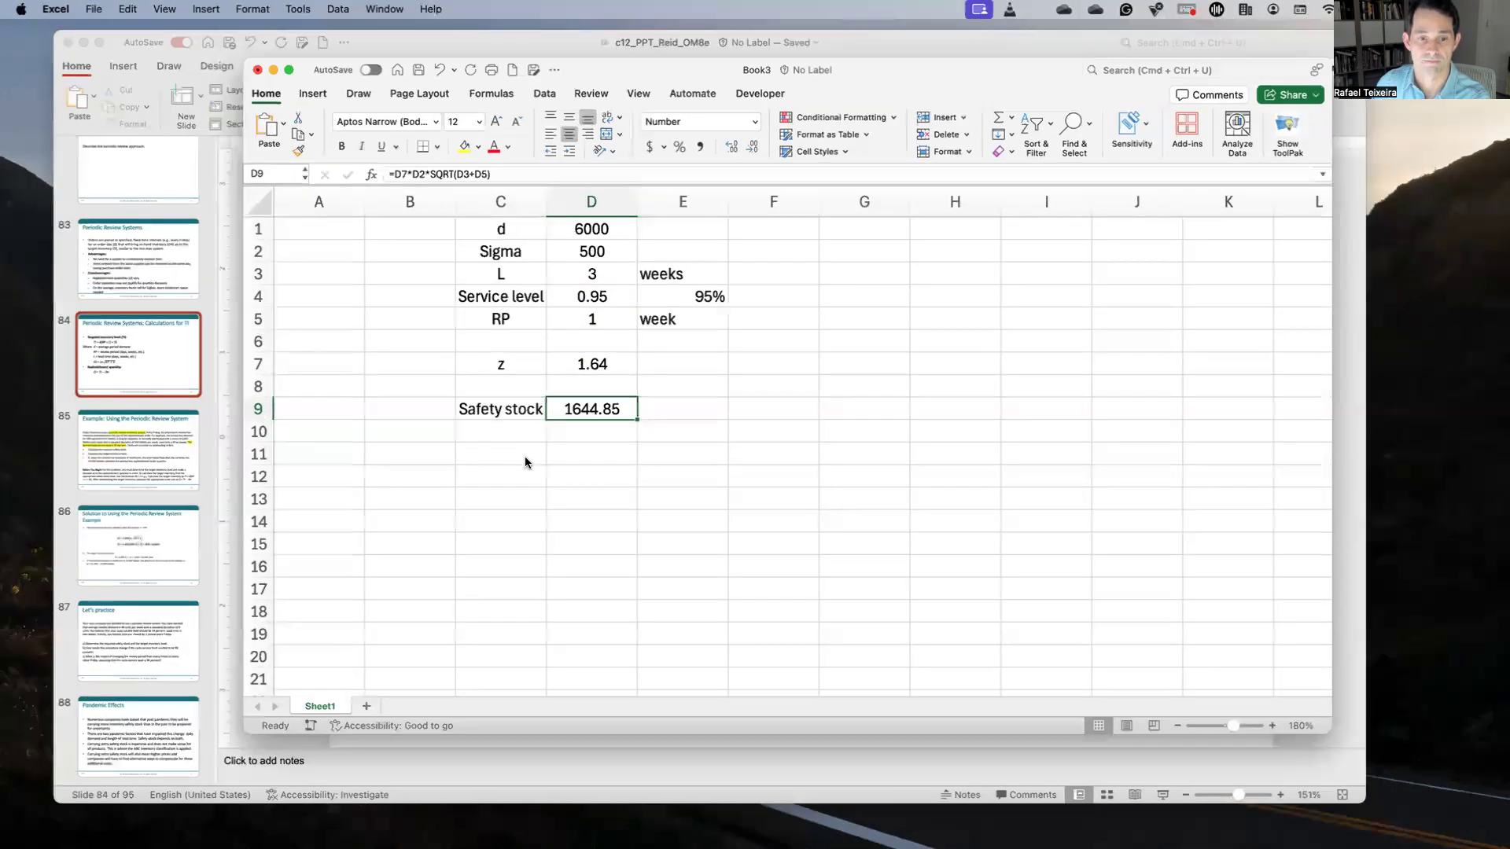
Step: Review the example questions on PowerPoint slide 85 and the target inventory formula on slide 84, and return to the Excel workbook
key(ctrl+Up)
click(229, 447)
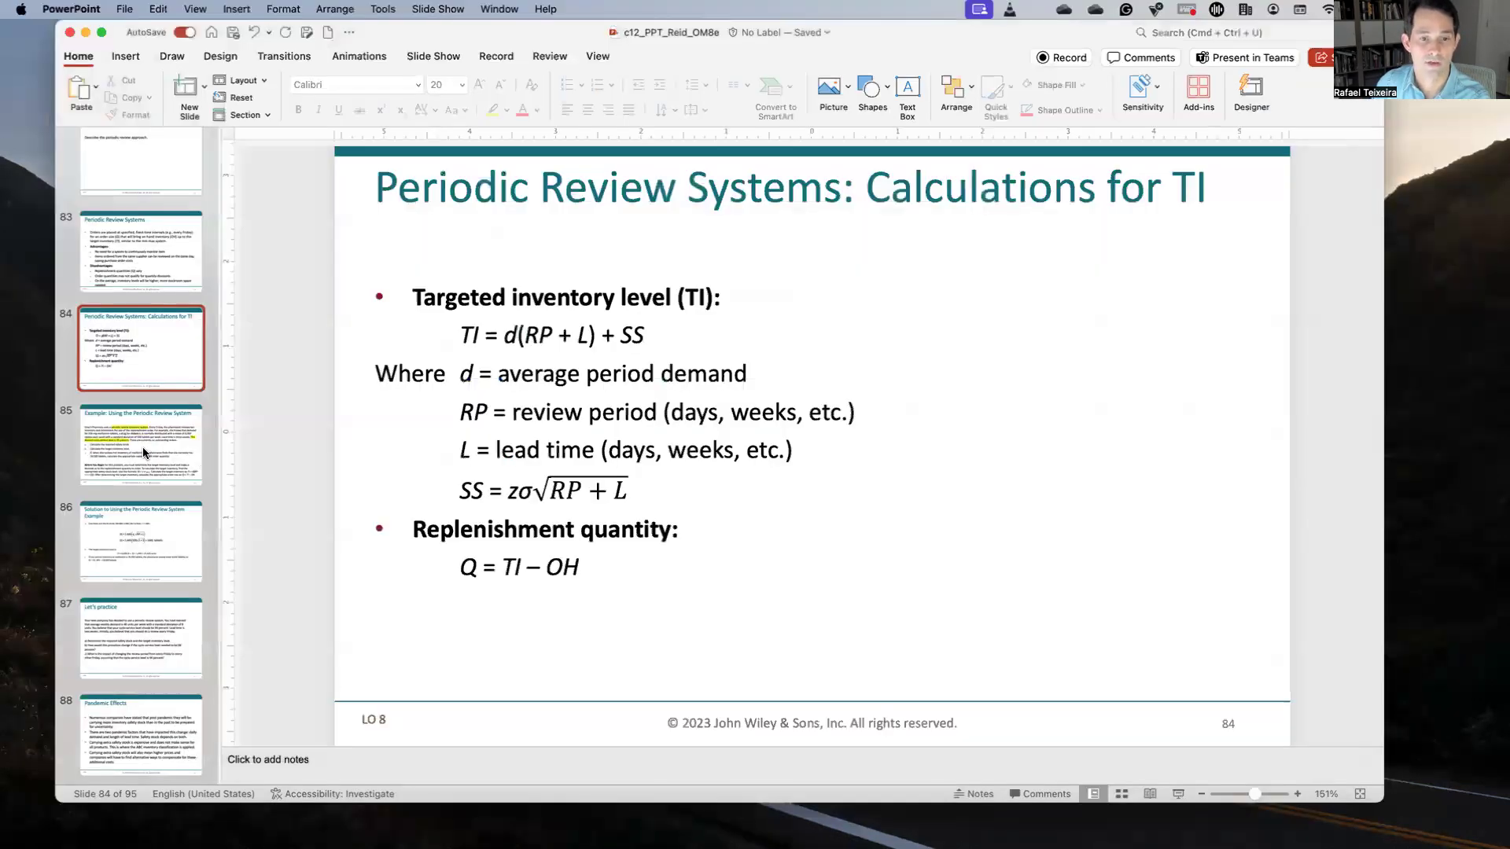
click(143, 446)
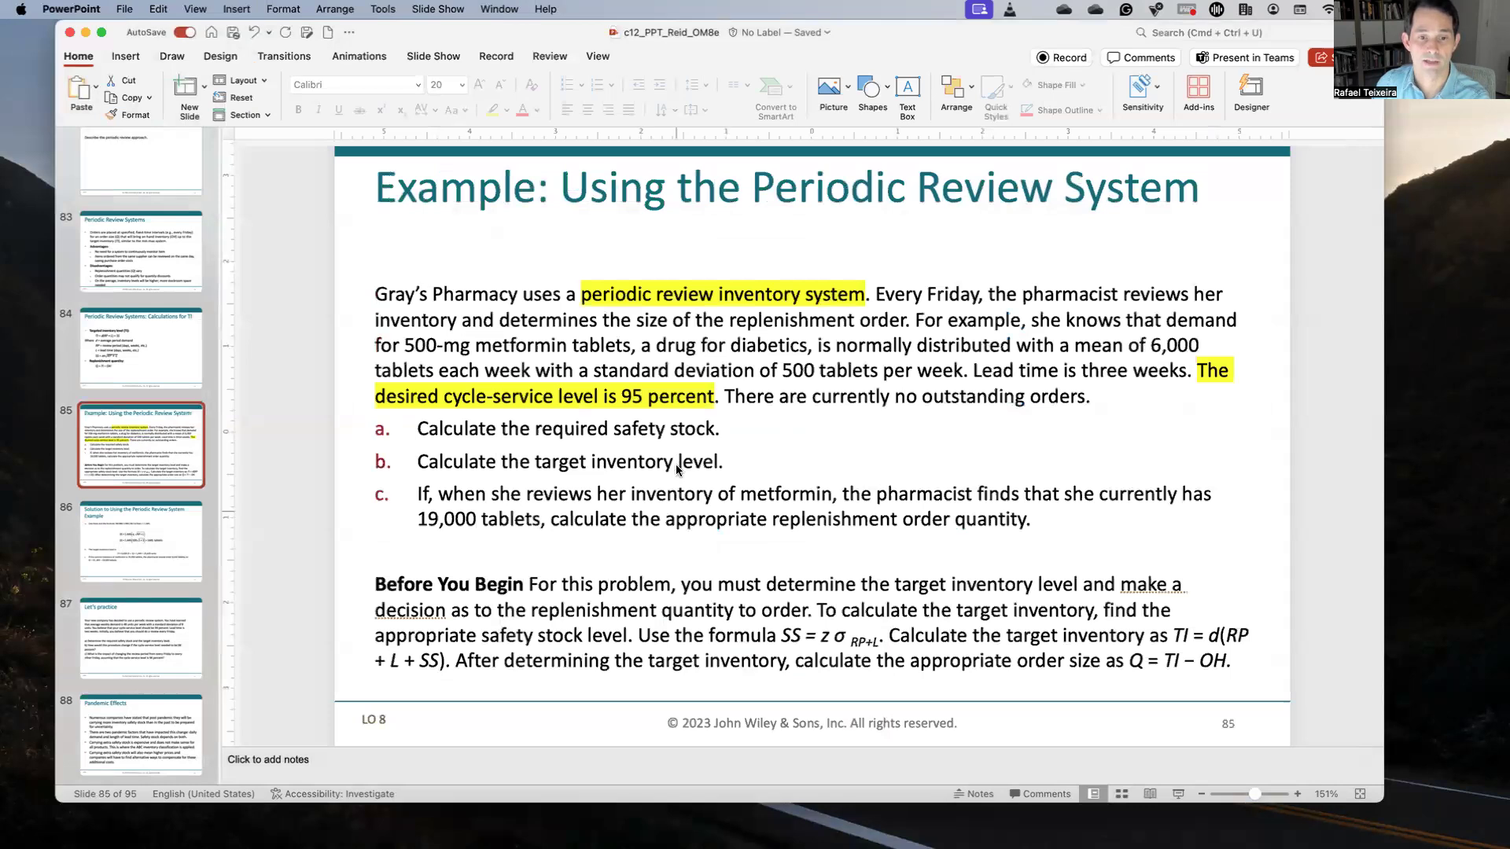
click(160, 360)
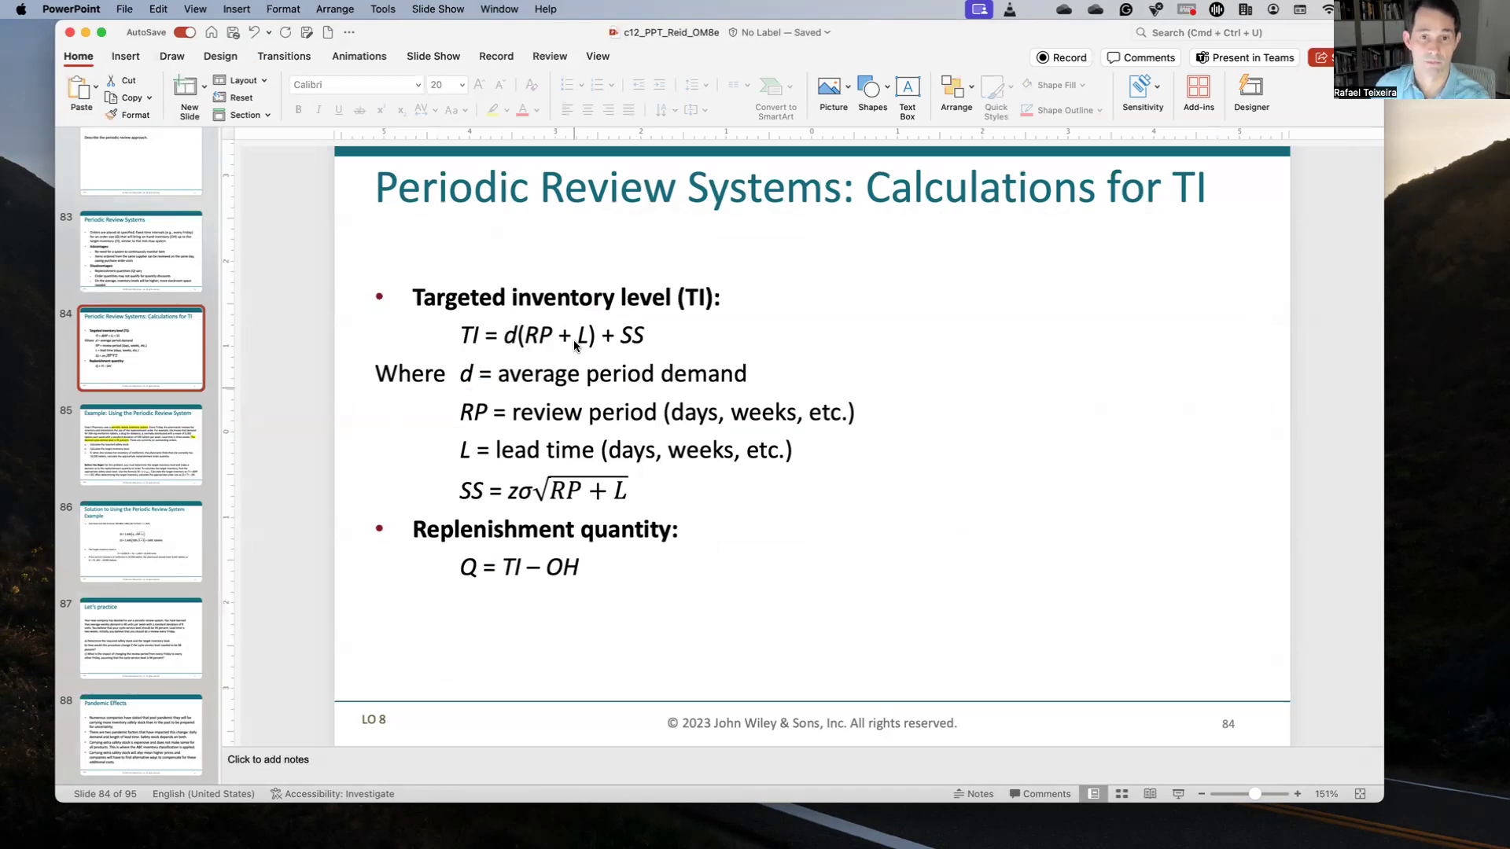
key(ctrl+Up)
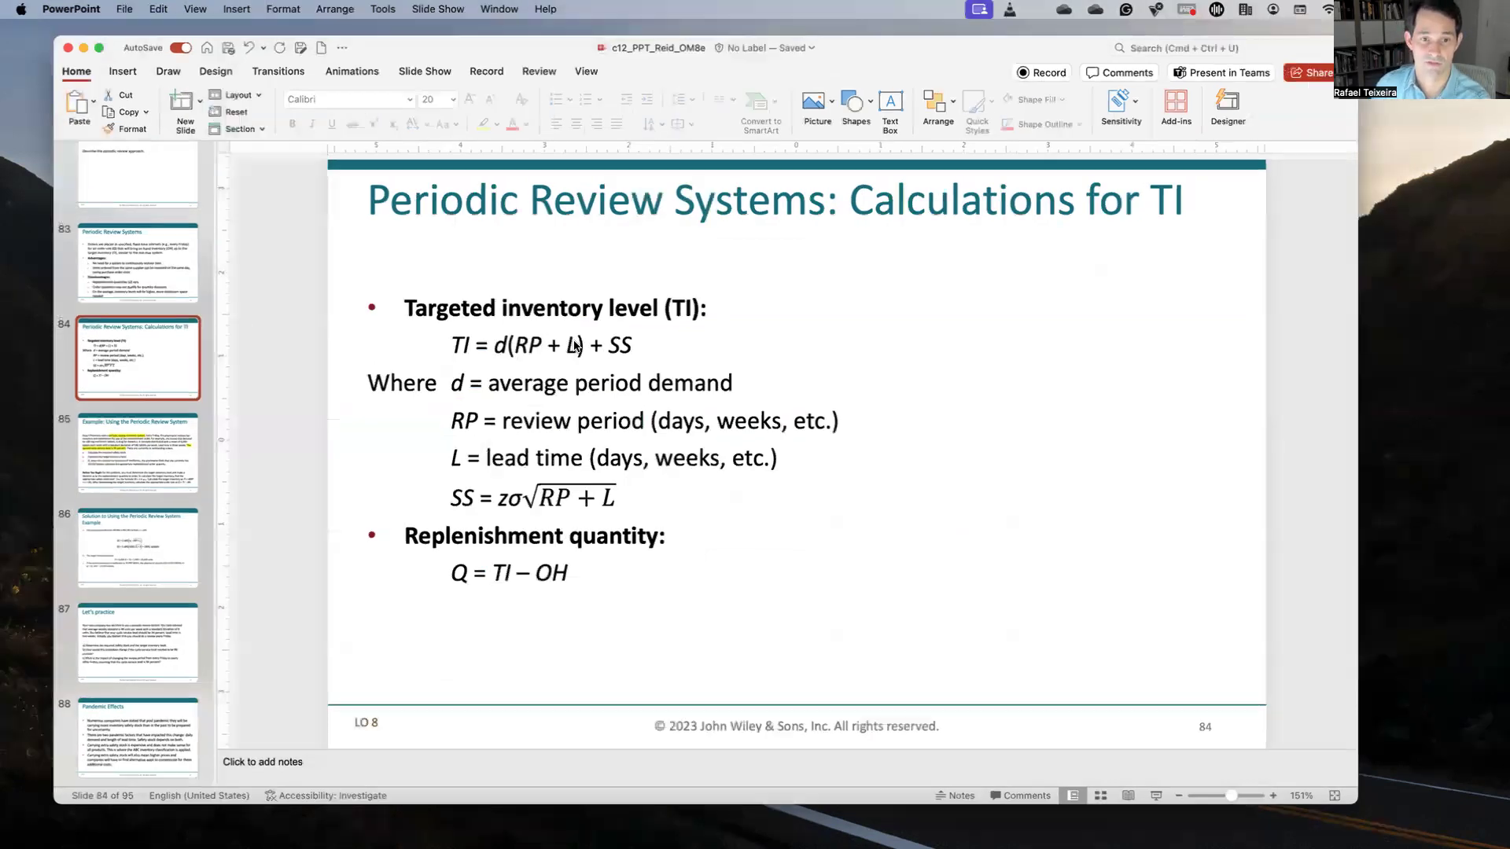
click(836, 349)
Step: Label C11 "Target inventory" and widen column C to fit the label
click(492, 460)
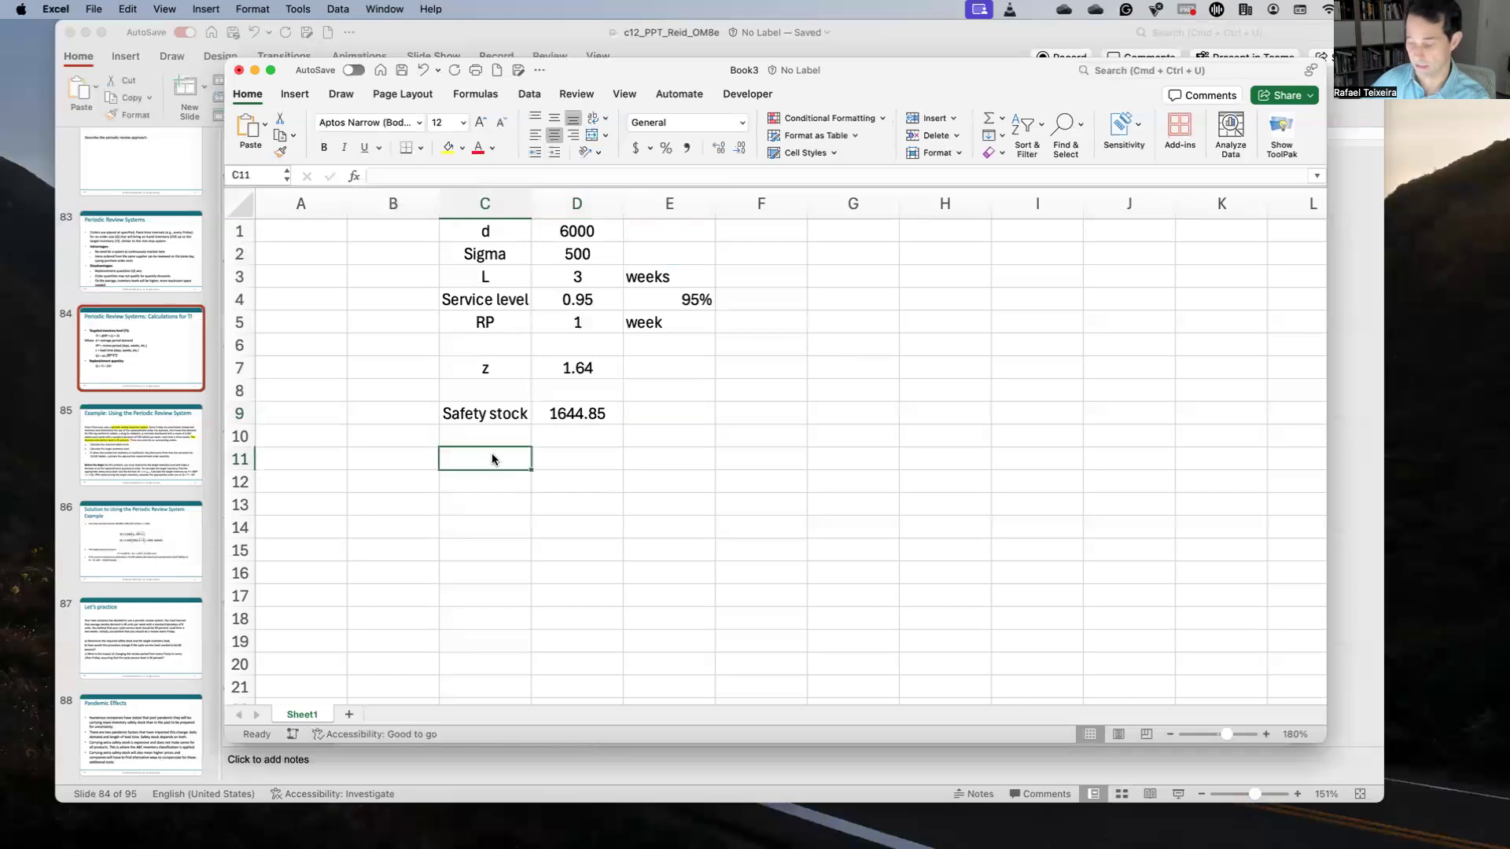
text(Tar)
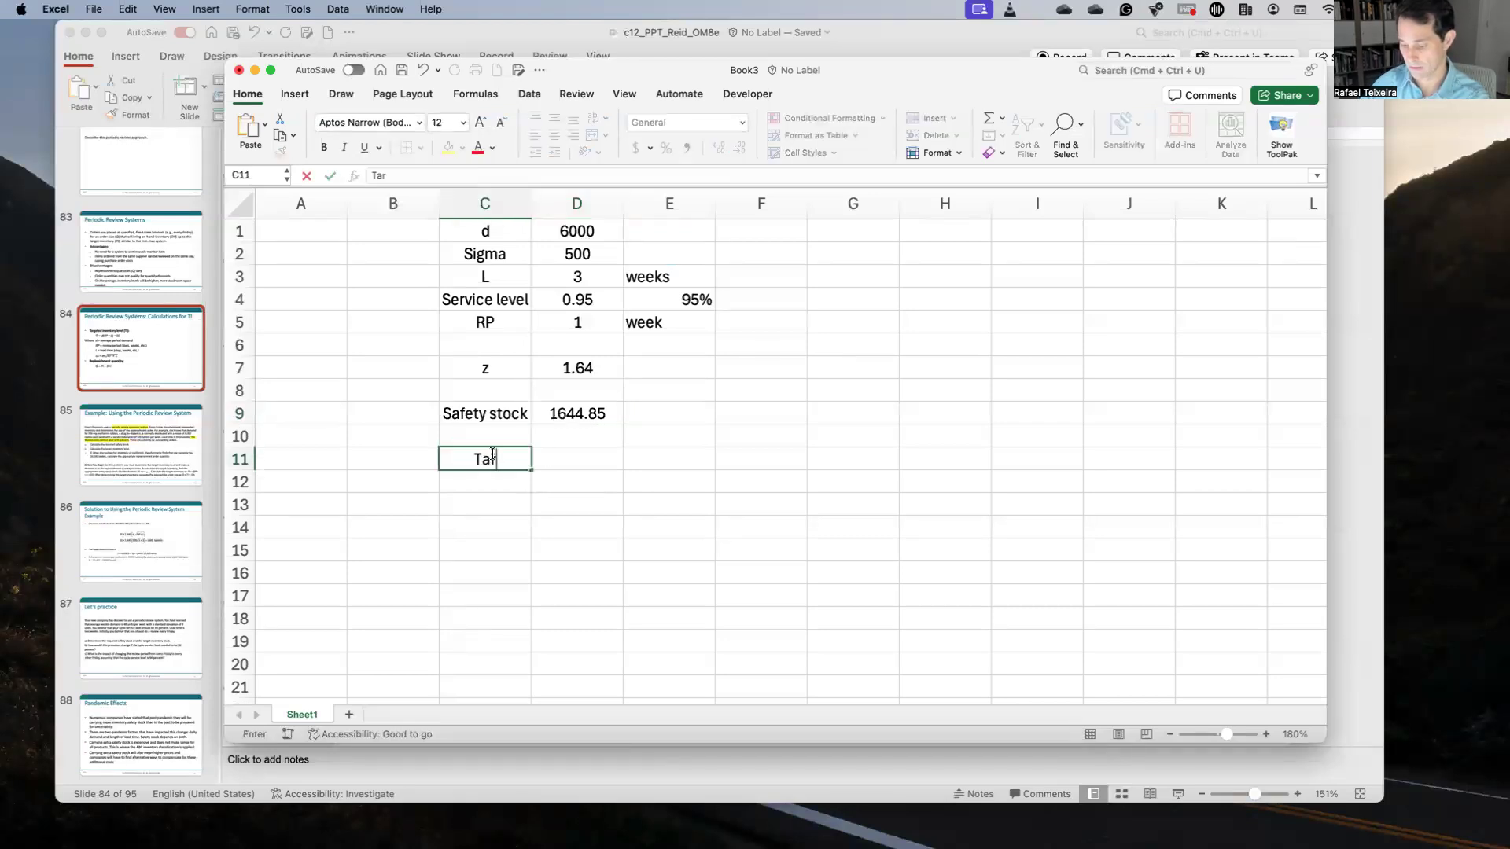
text(get invenotry)
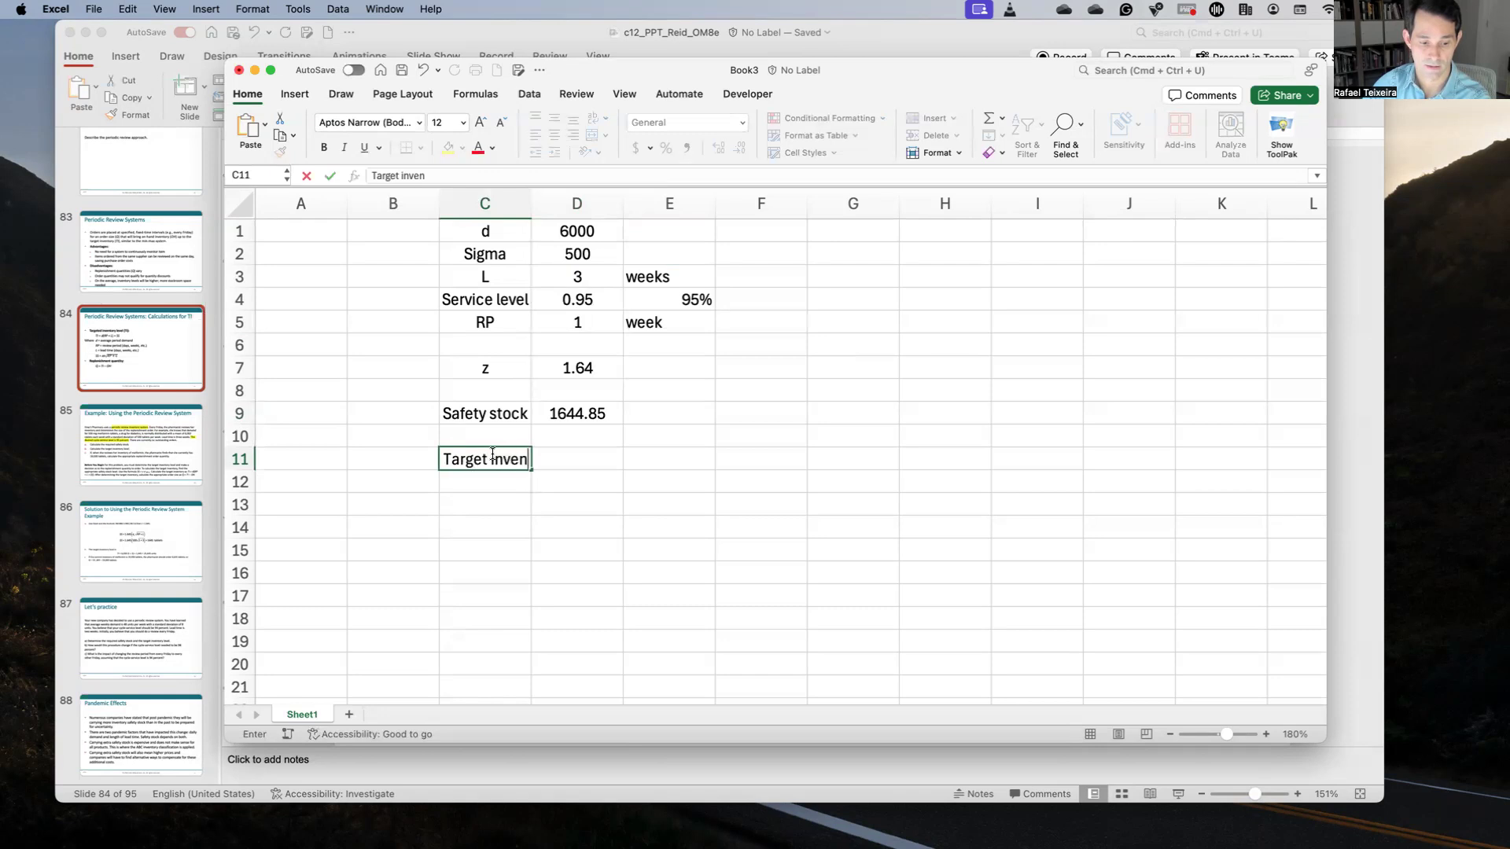
key(BackSpace)
key(BackSpace)
key(BackSpace)
key(BackSpace)
text(tory)
key(Return)
key(Up)
key(Right)
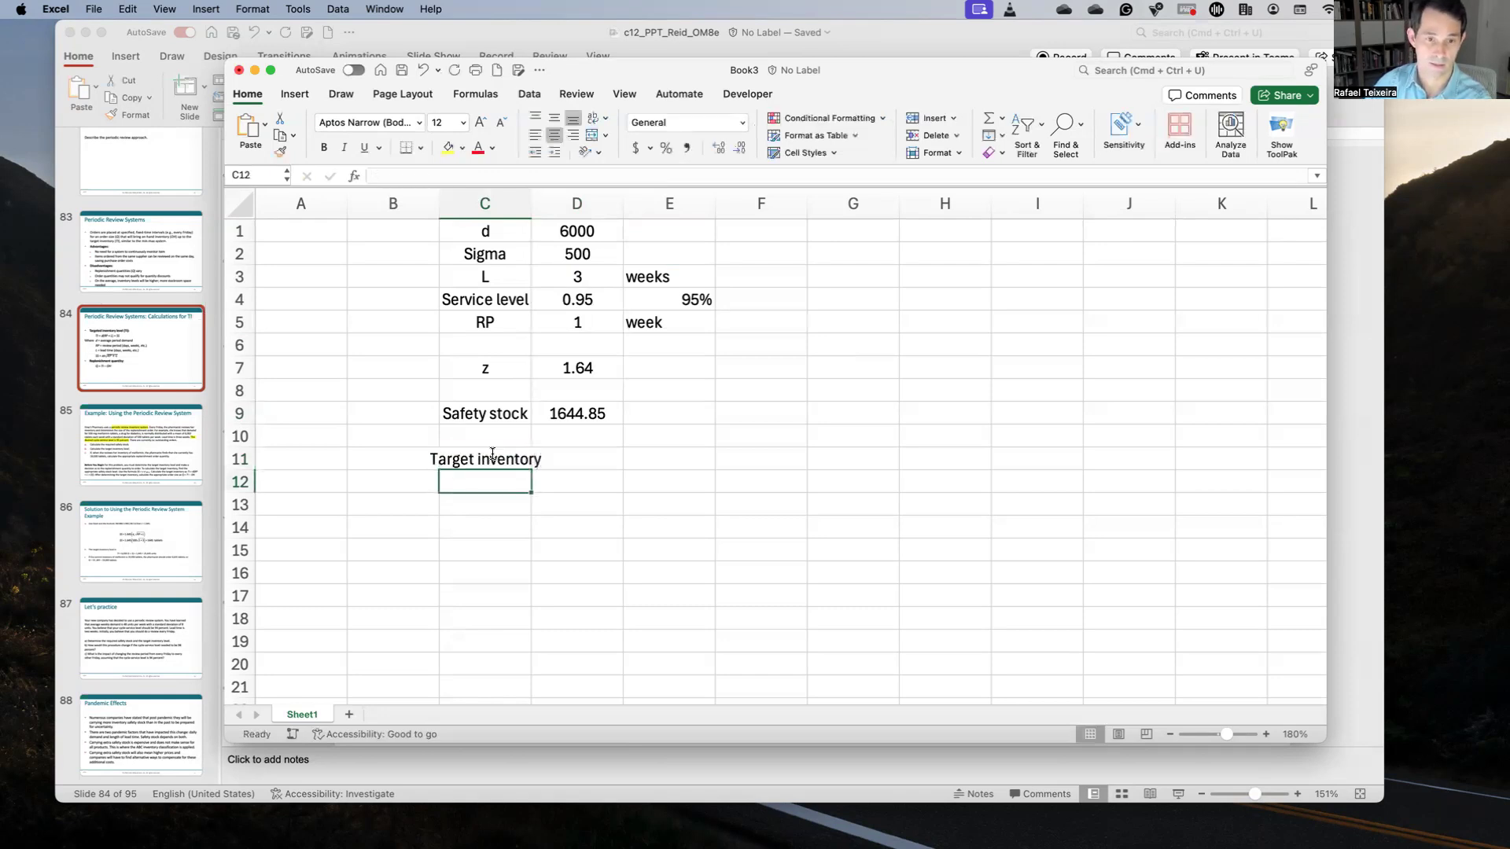
drag(531, 206, 557, 206)
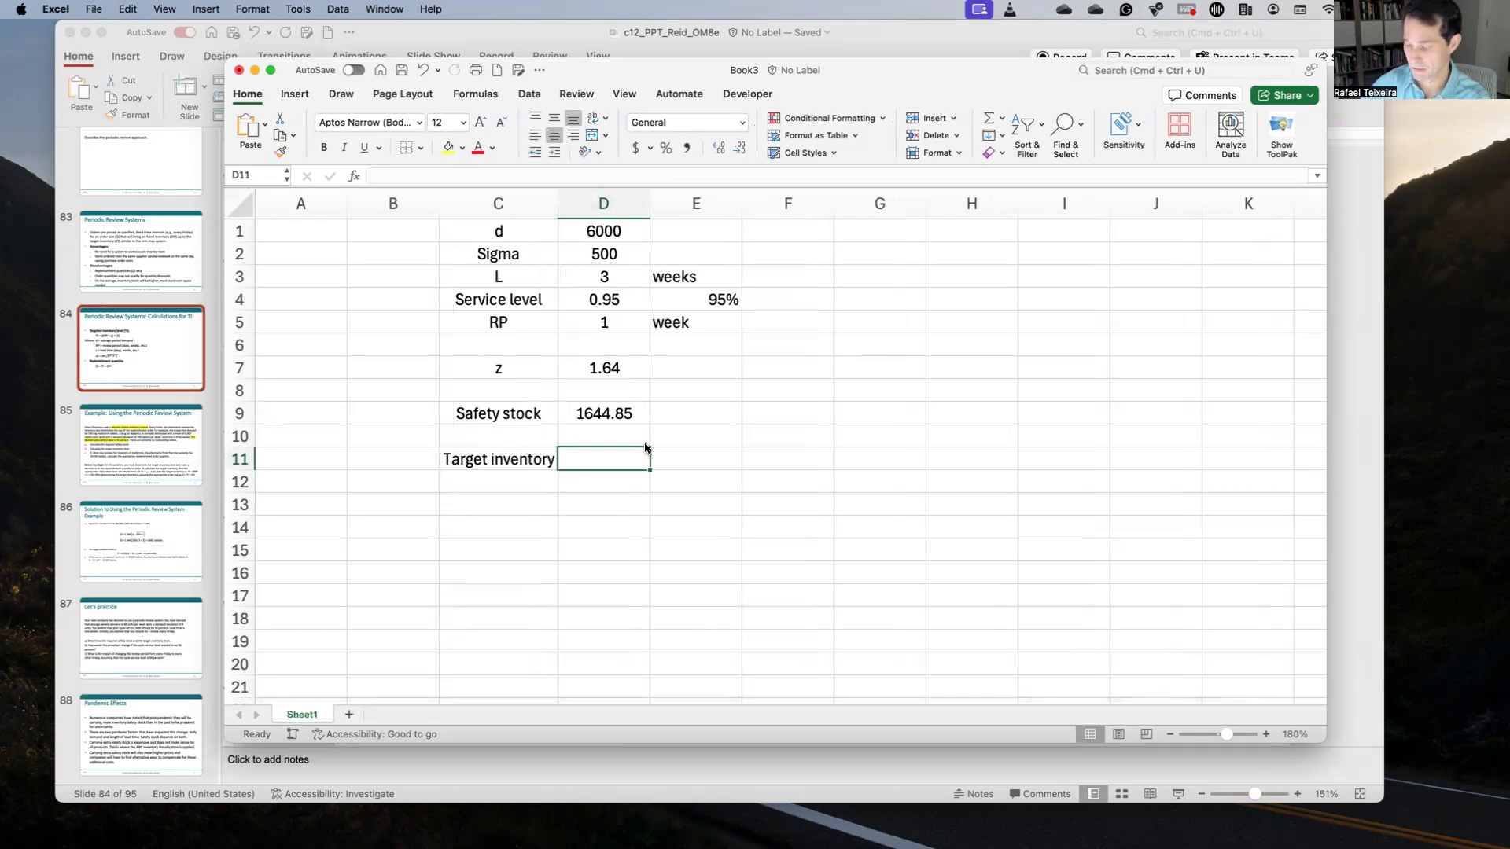
Step: Begin the target inventory formula in D11 with demand times review period plus lead time, =D1*(D5+D3)
text(=)
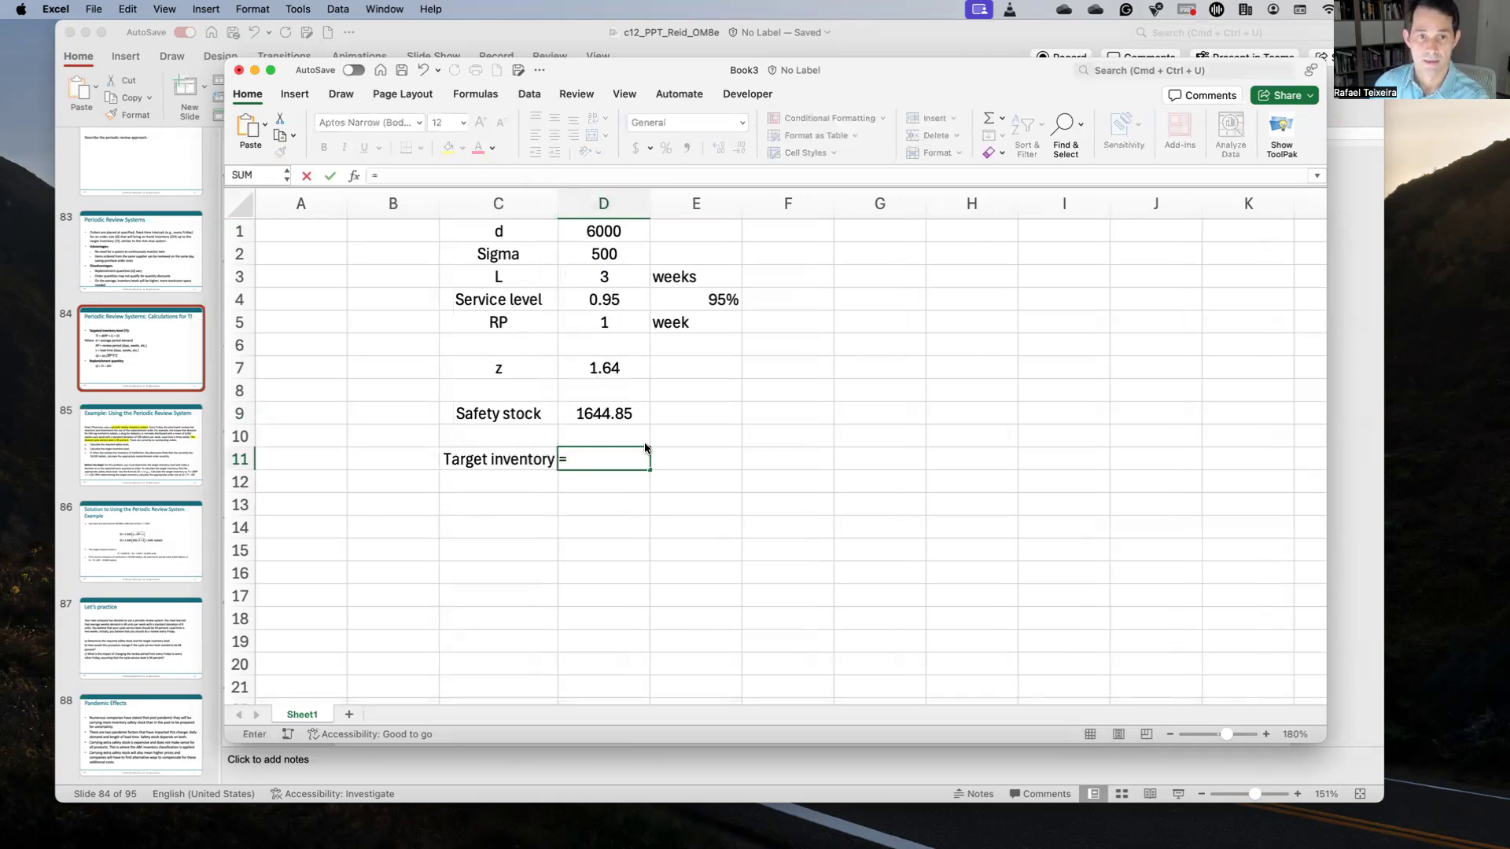
click(607, 236)
text(*)
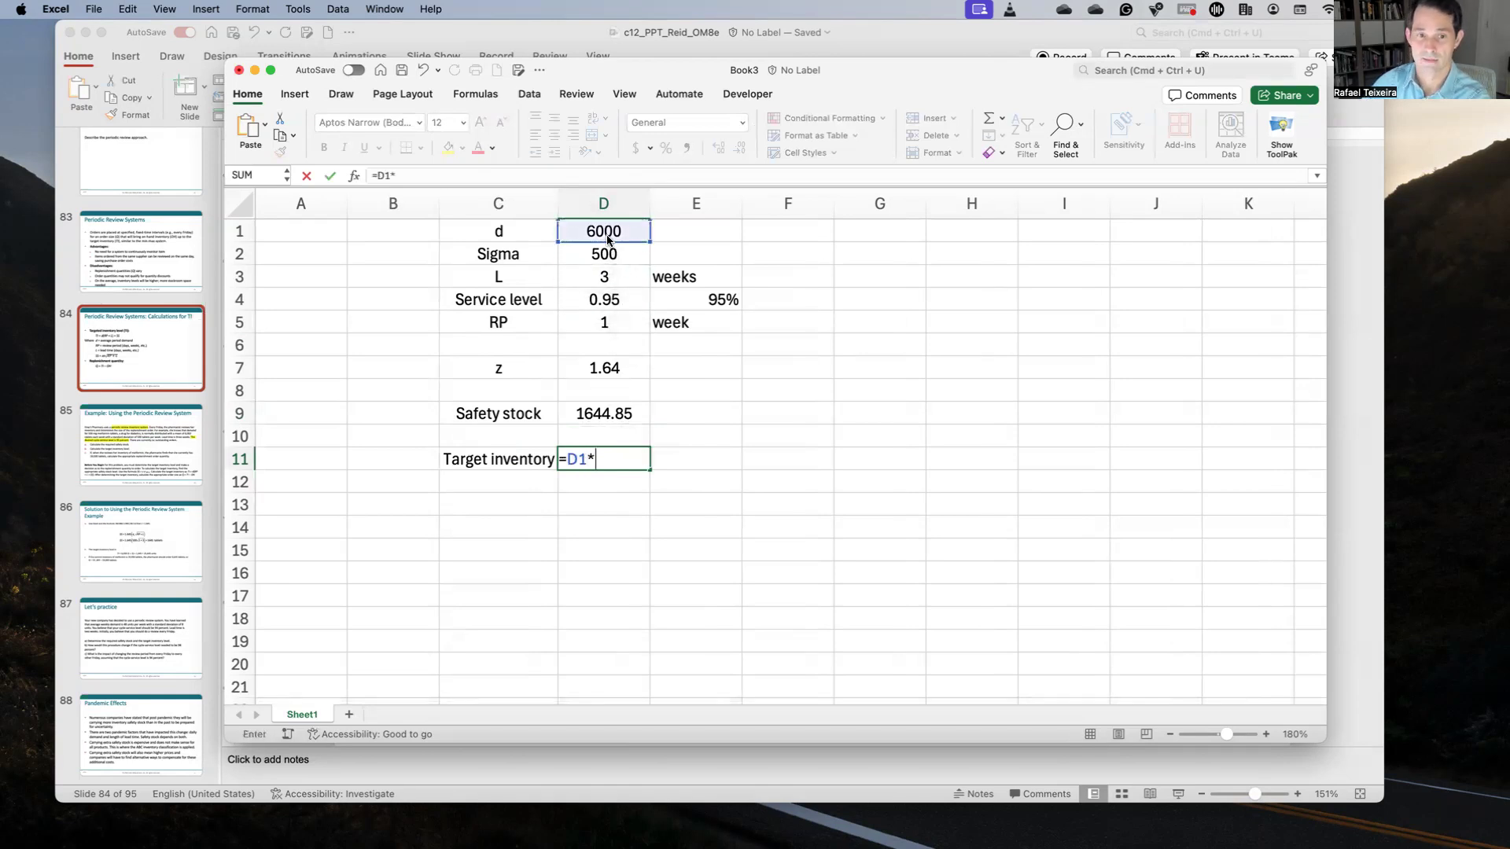
text(()
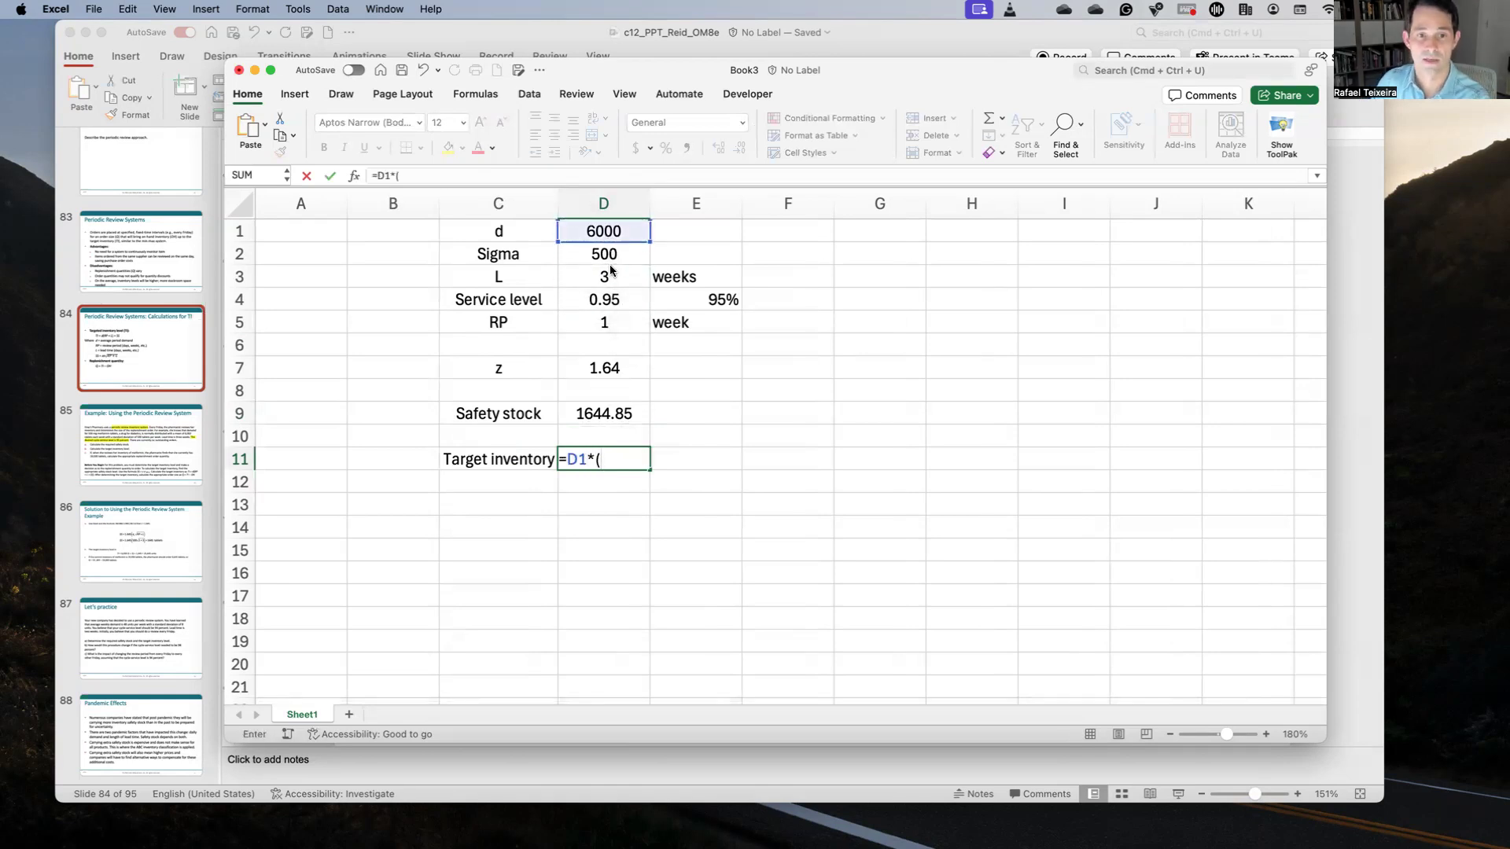
click(603, 322)
text(+)
click(603, 277)
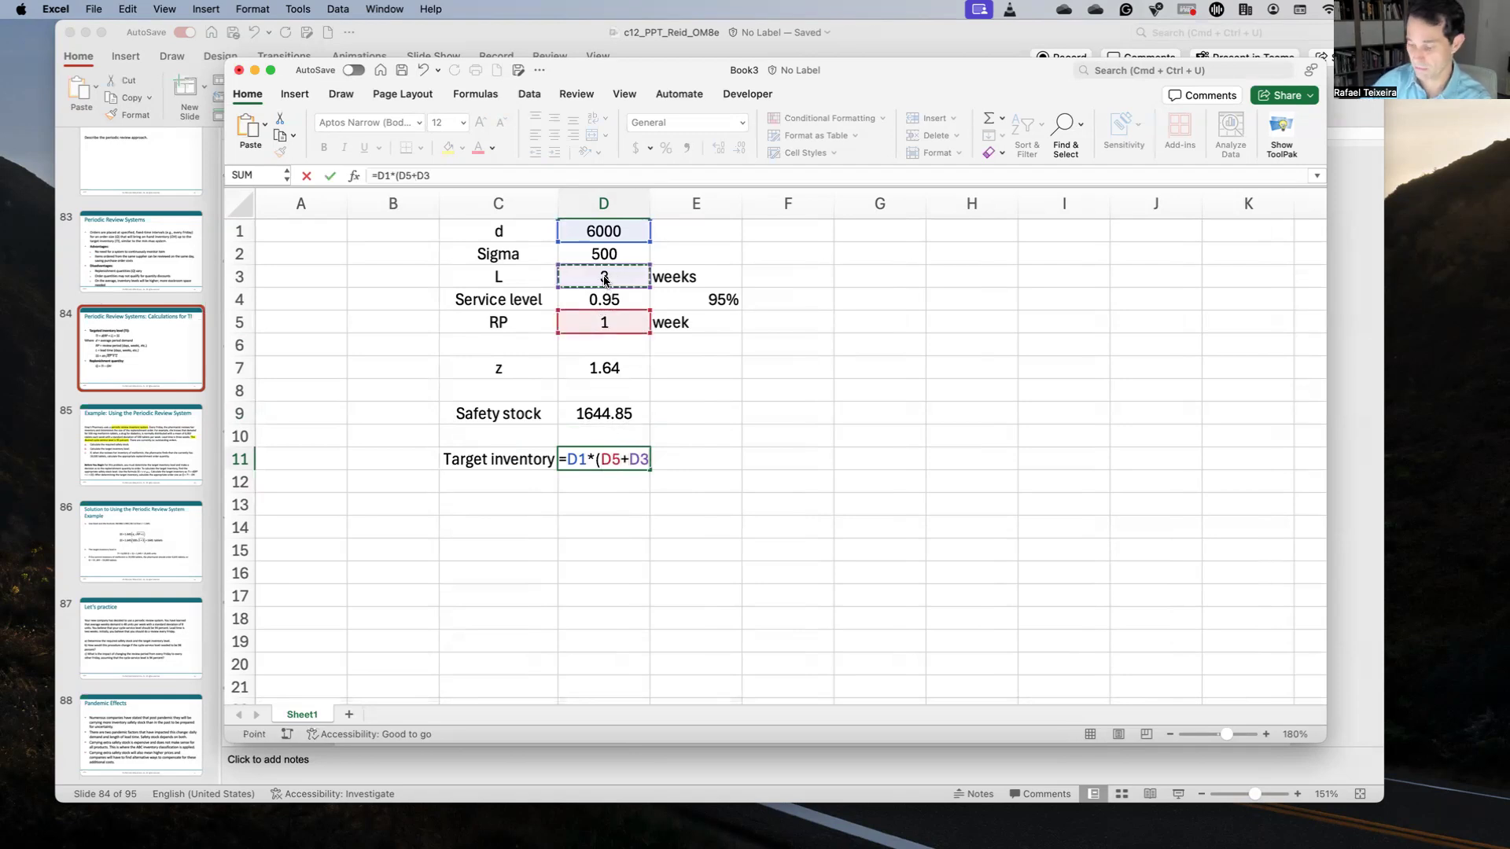
text())
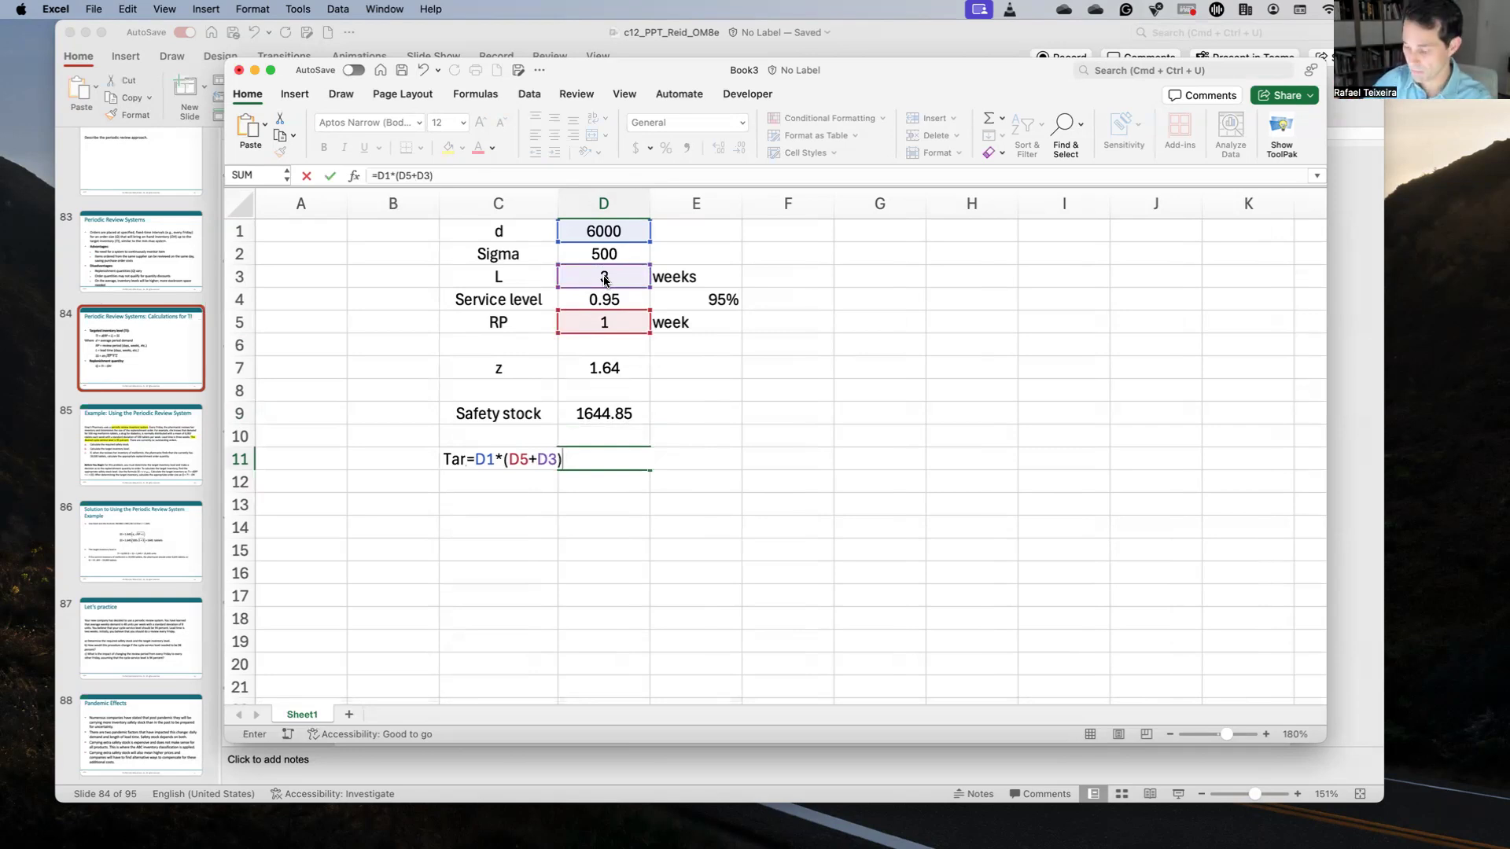
Step: Complete the D11 formula by adding the safety stock from D9 and reduce the result to two decimal places
key(ctrl+Up)
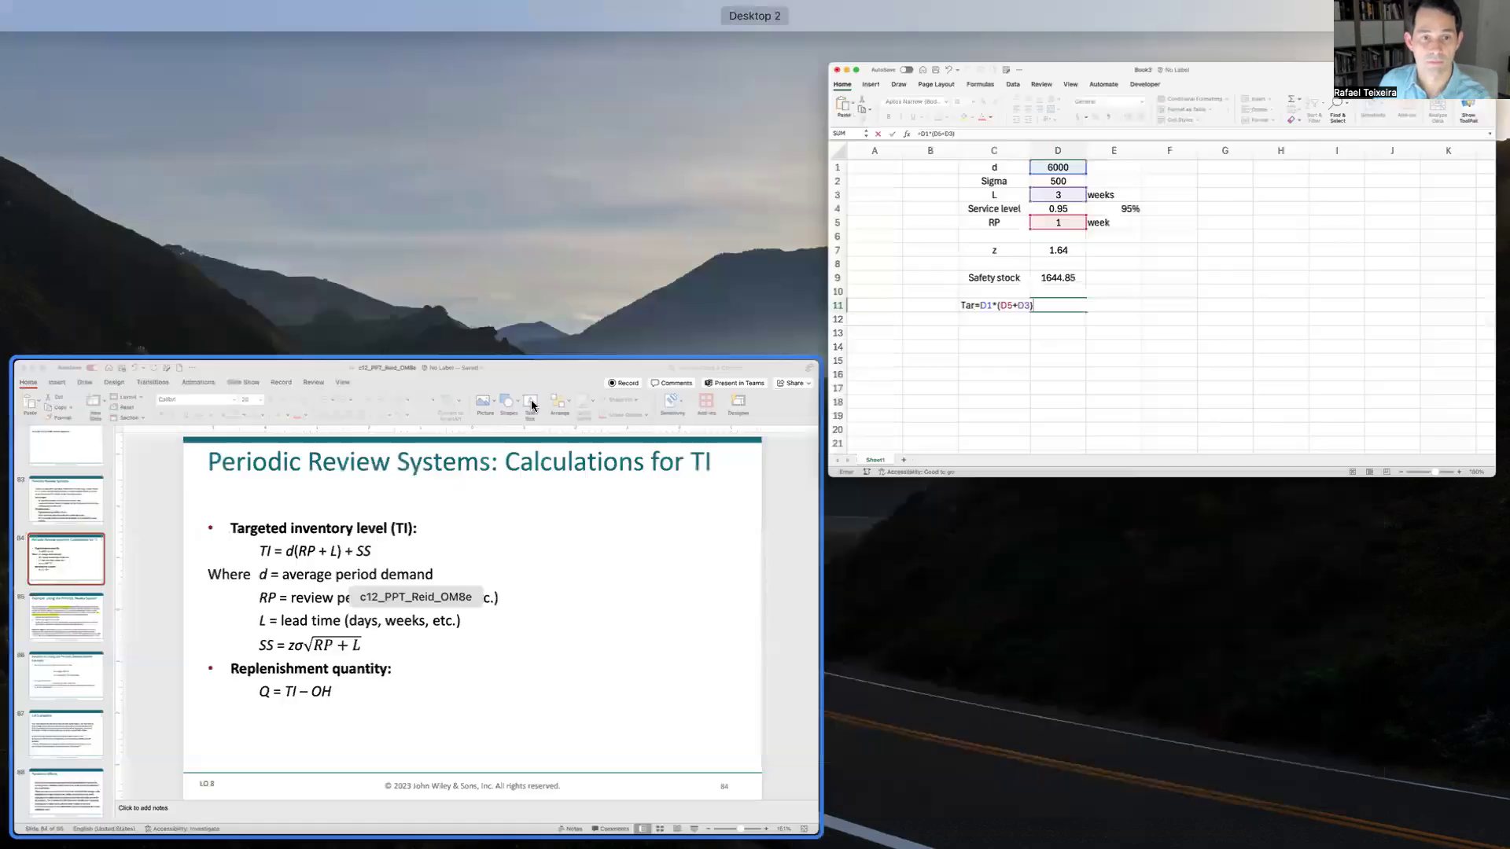
click(975, 285)
text(+)
click(602, 418)
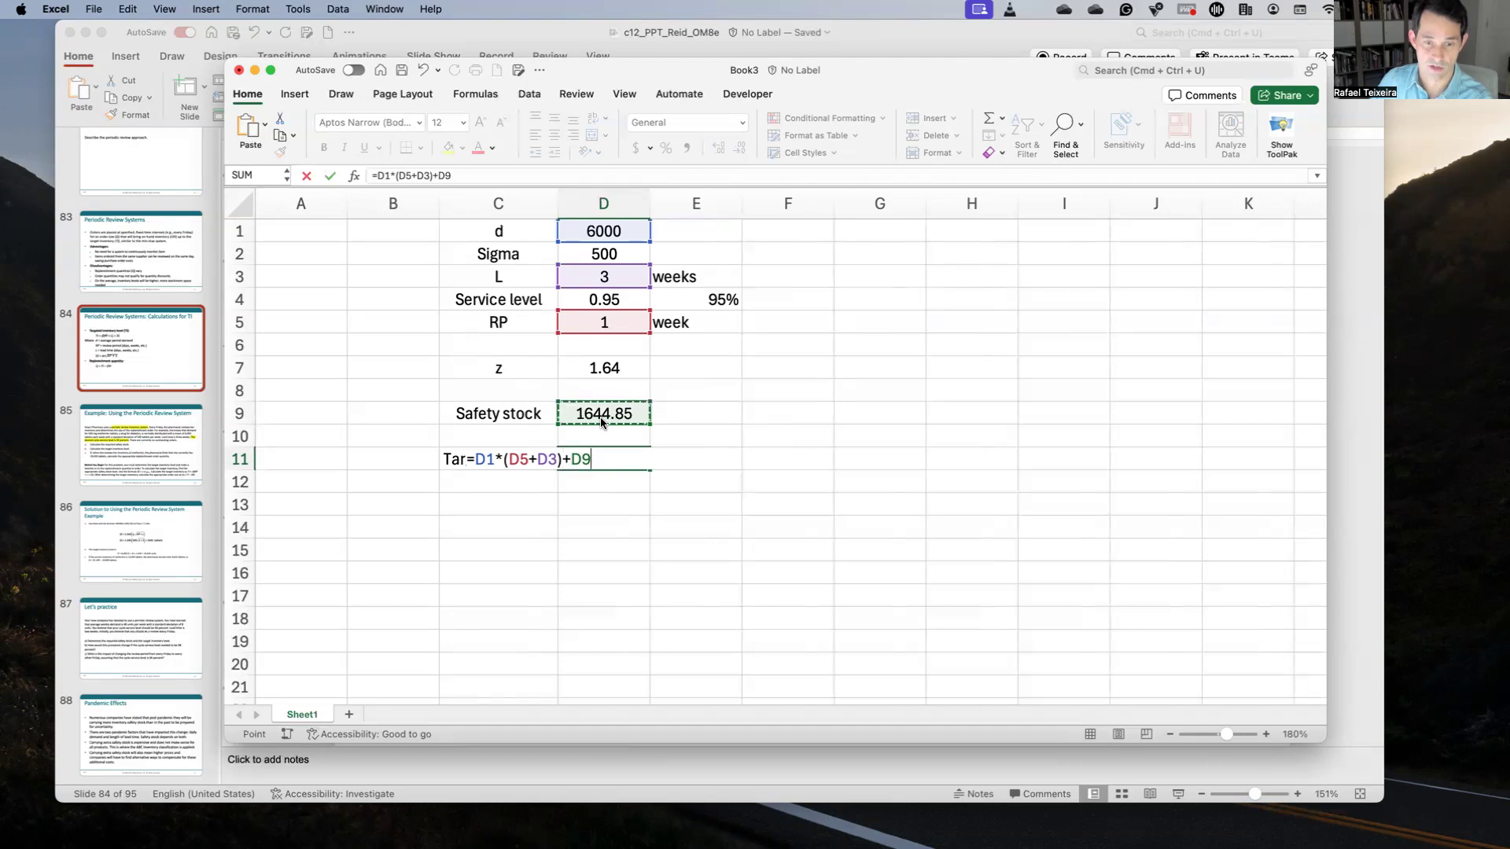
key(Return)
key(Up)
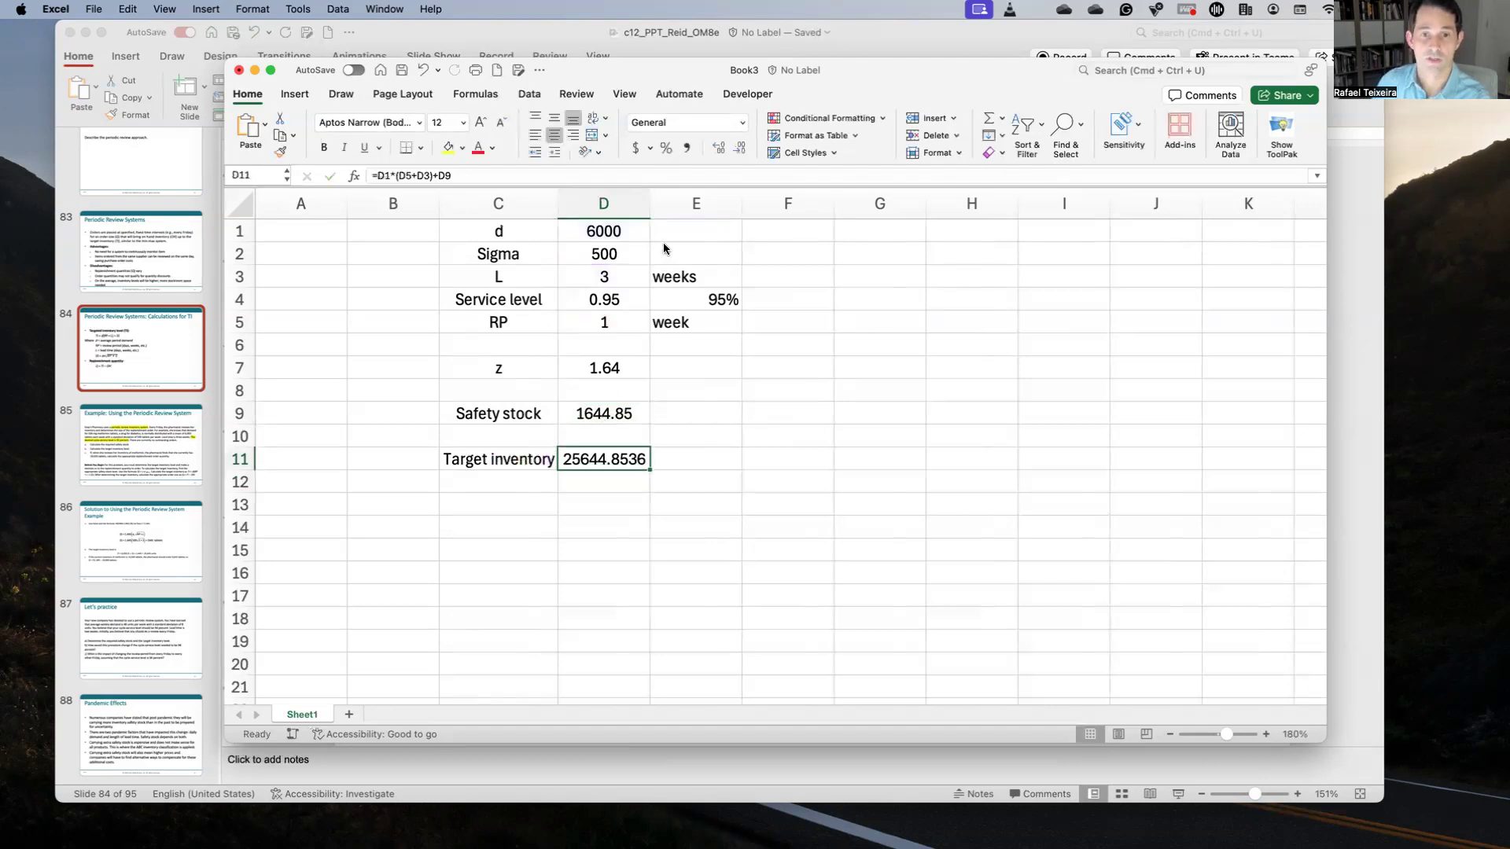
click(742, 147)
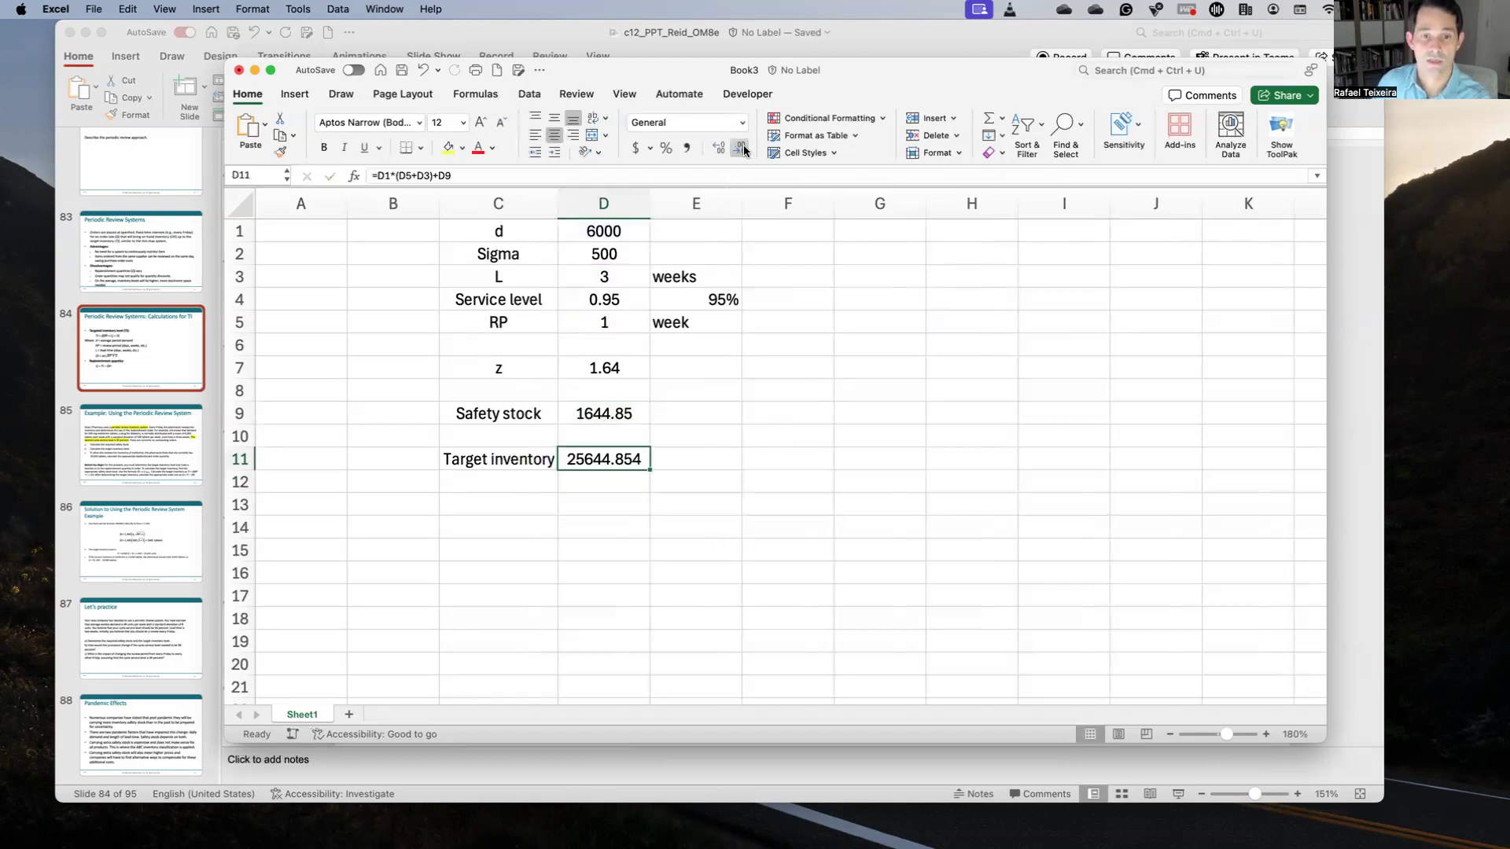
click(740, 146)
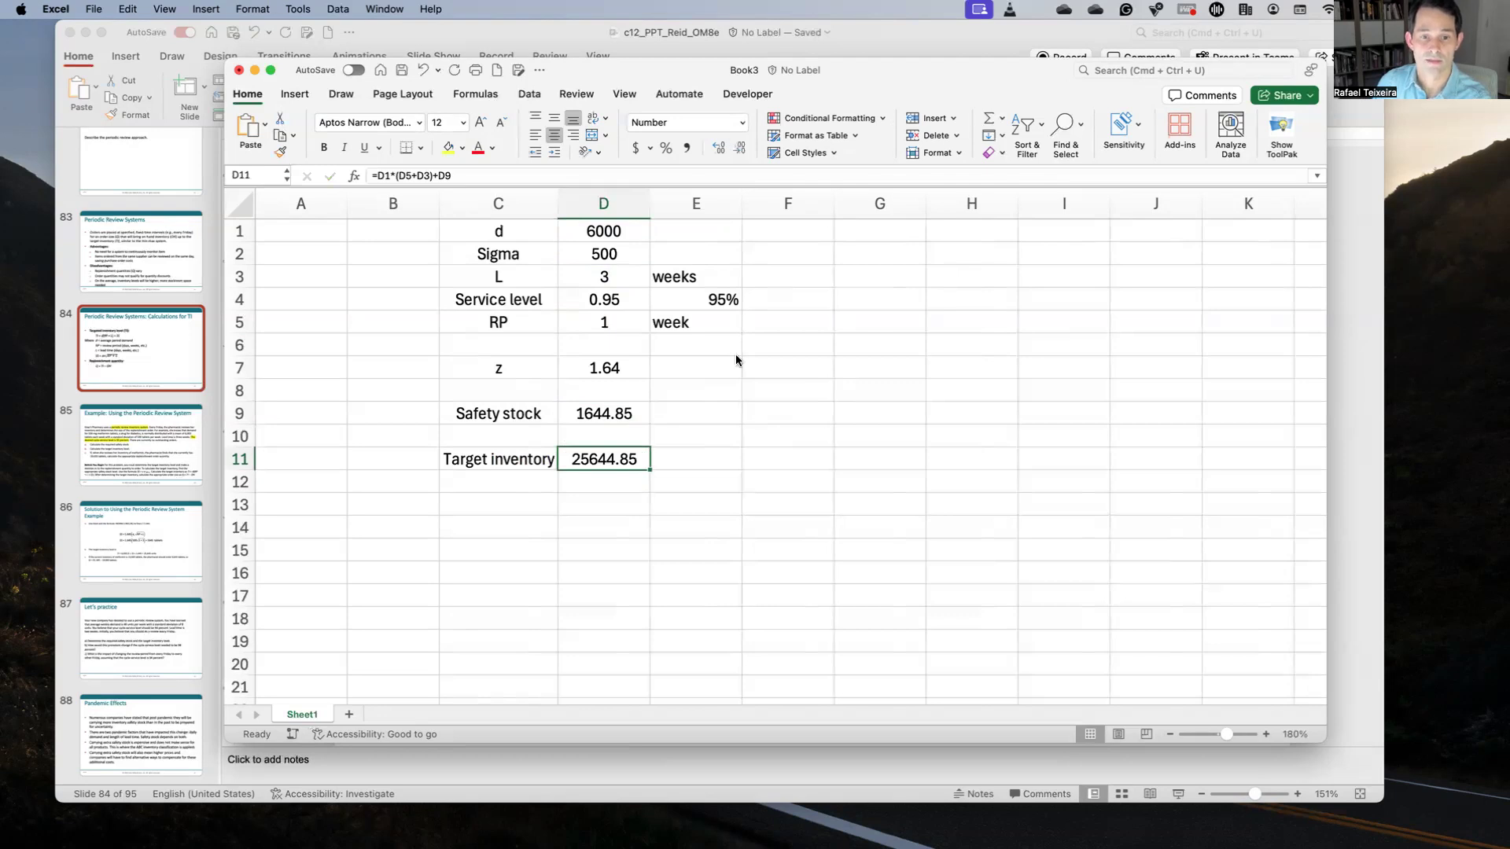
Step: Enter "units" beside the safety stock and target inventory values in E9 and E11, and select cell C13
click(689, 411)
text(units)
key(Return)
key(Down)
text(units)
key(Return)
key(Down)
key(Left)
key(Left)
key(Left)
key(Right)
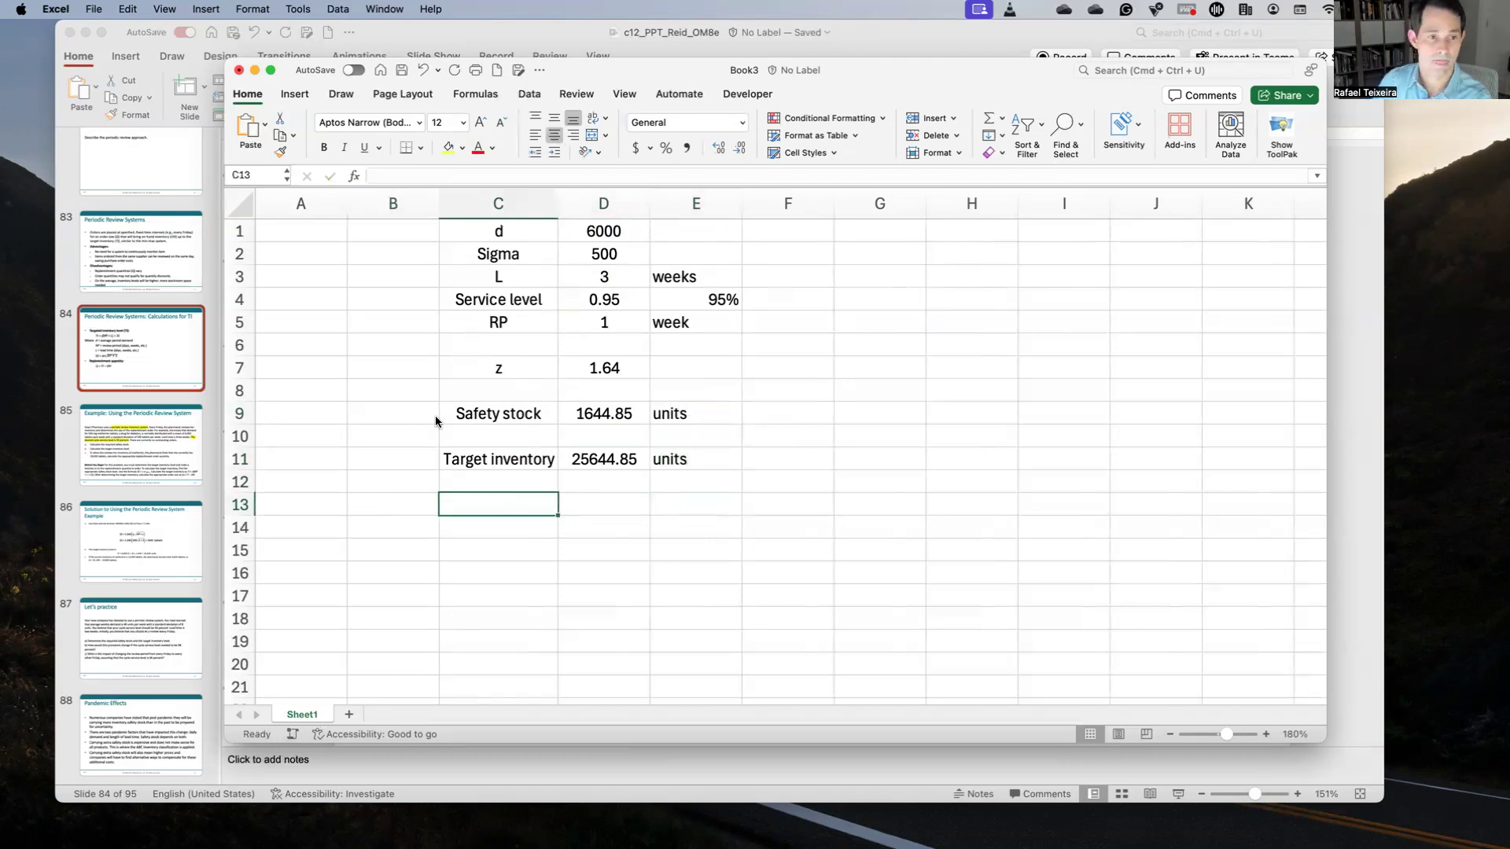
Step: Review the Gray's Pharmacy example and the replenishment quantity formula on slides 85 and 84 in PowerPoint, and return to the Excel workbook
click(167, 466)
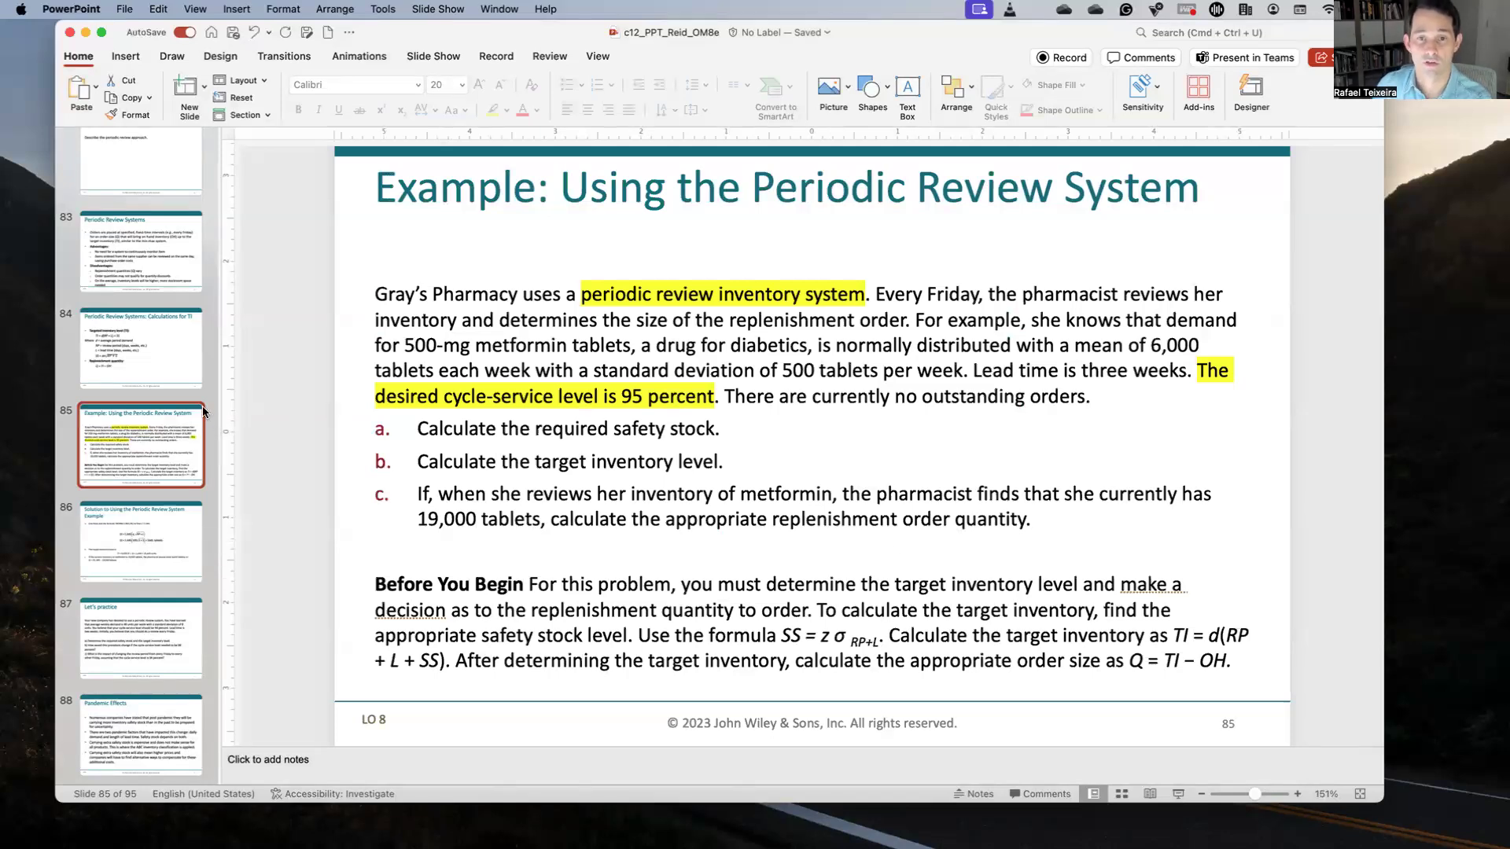
click(168, 357)
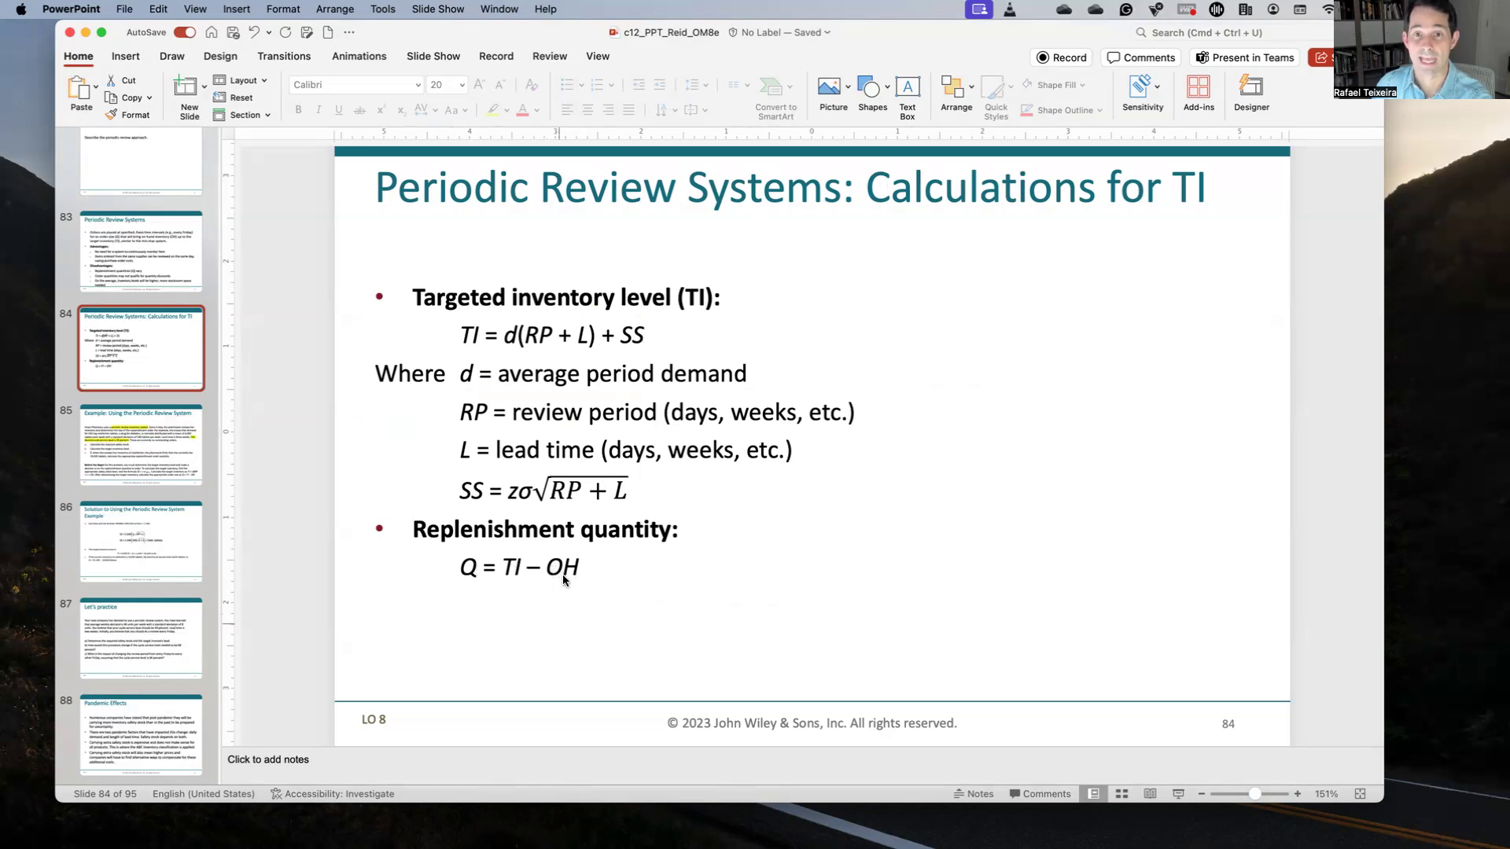
key(ctrl+Up)
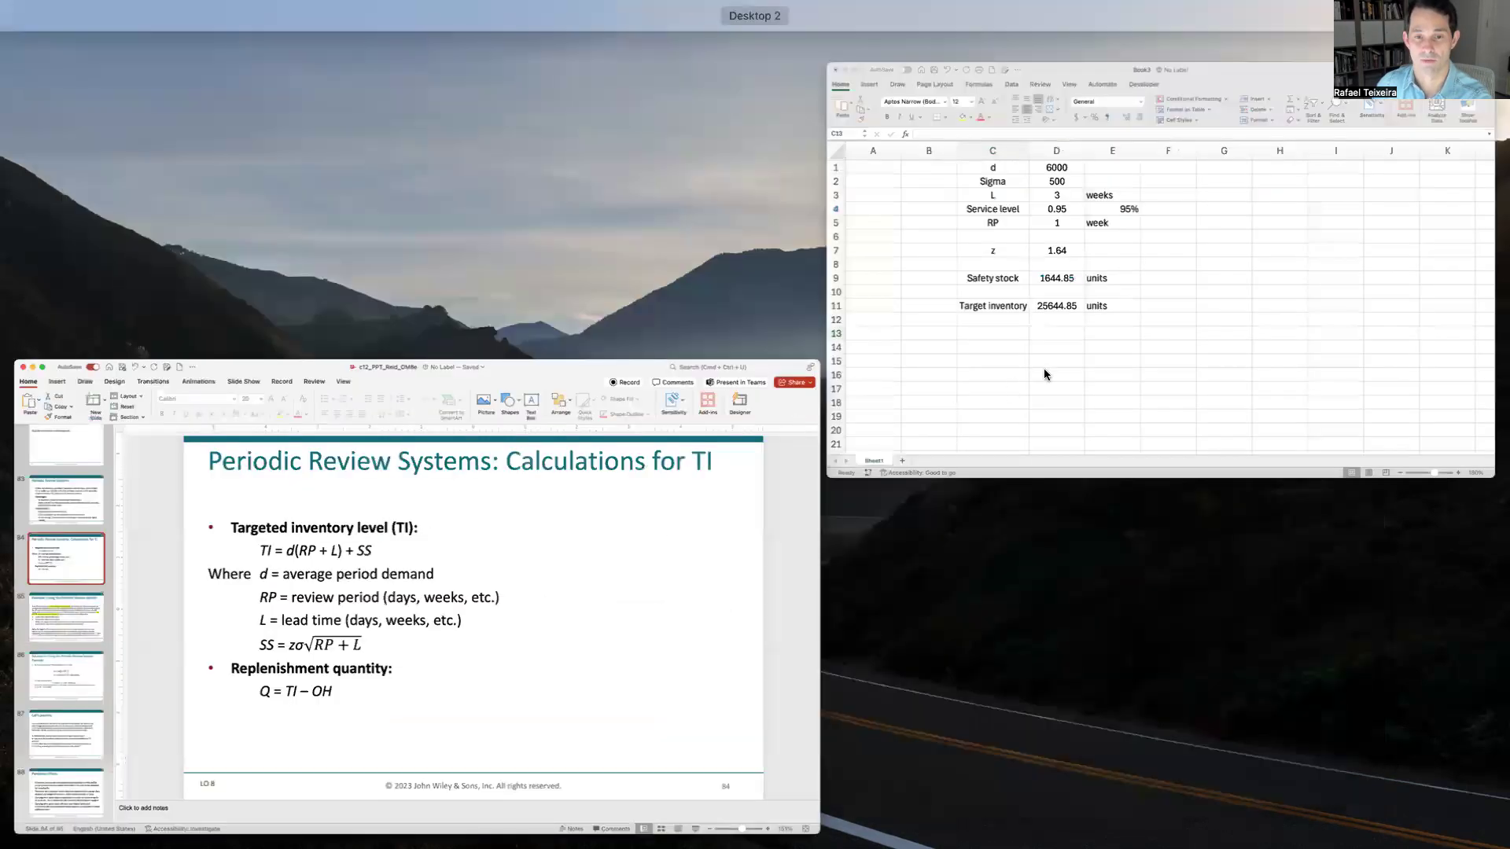
click(1049, 365)
Step: Label C13 "On-hand", enter 19000 in D13 and put "units" beside it in E13
text(On-)
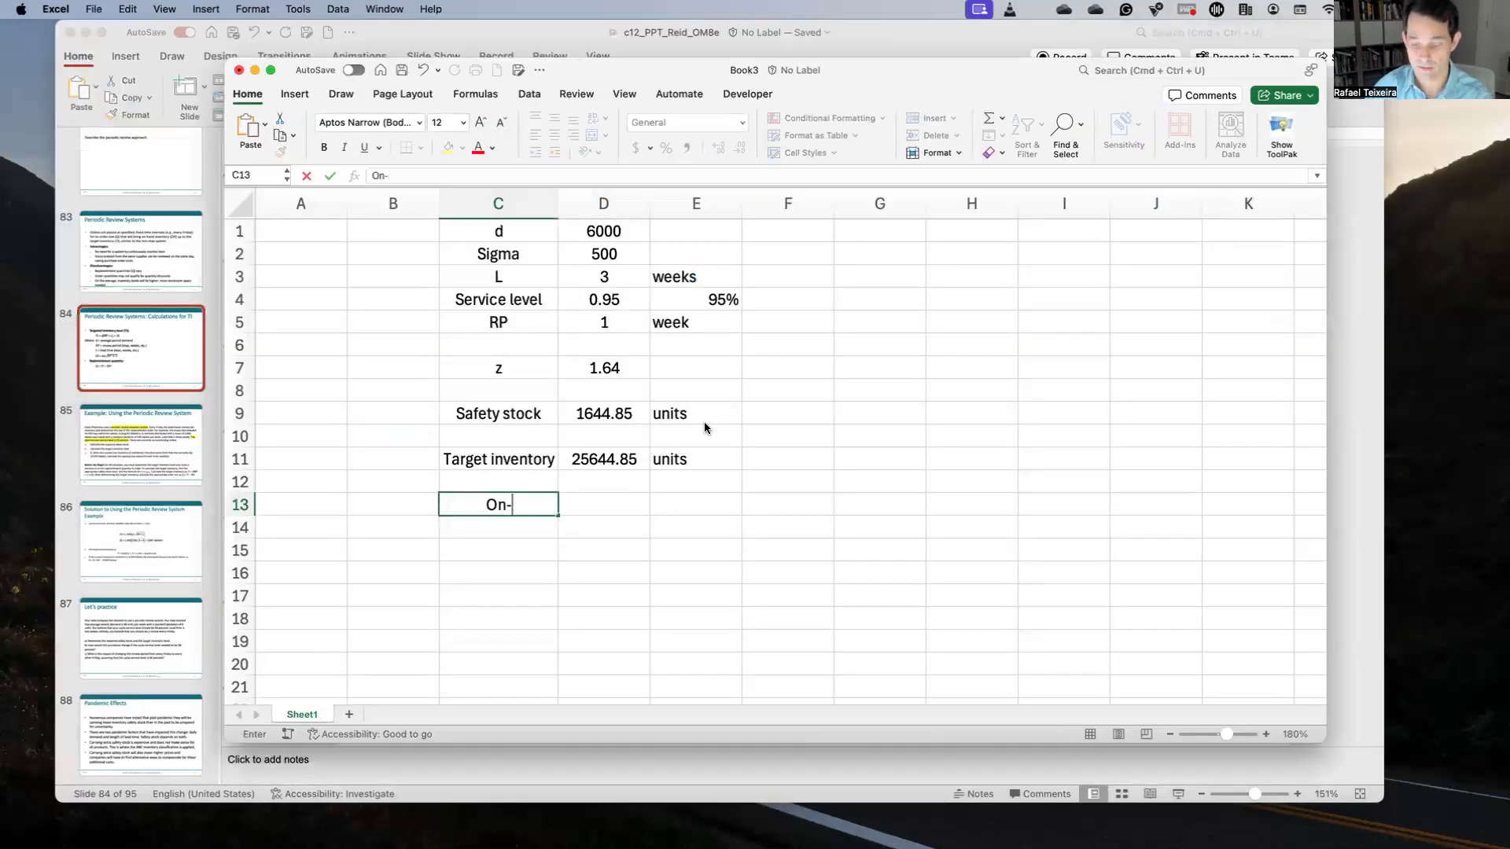
text(hand)
key(Tab)
text(19000)
key(Return)
key(Up)
key(Right)
text(units)
key(Return)
Step: Label C15 "Q" and begin a formula for the order quantity in D15
key(Down)
key(Left)
key(Left)
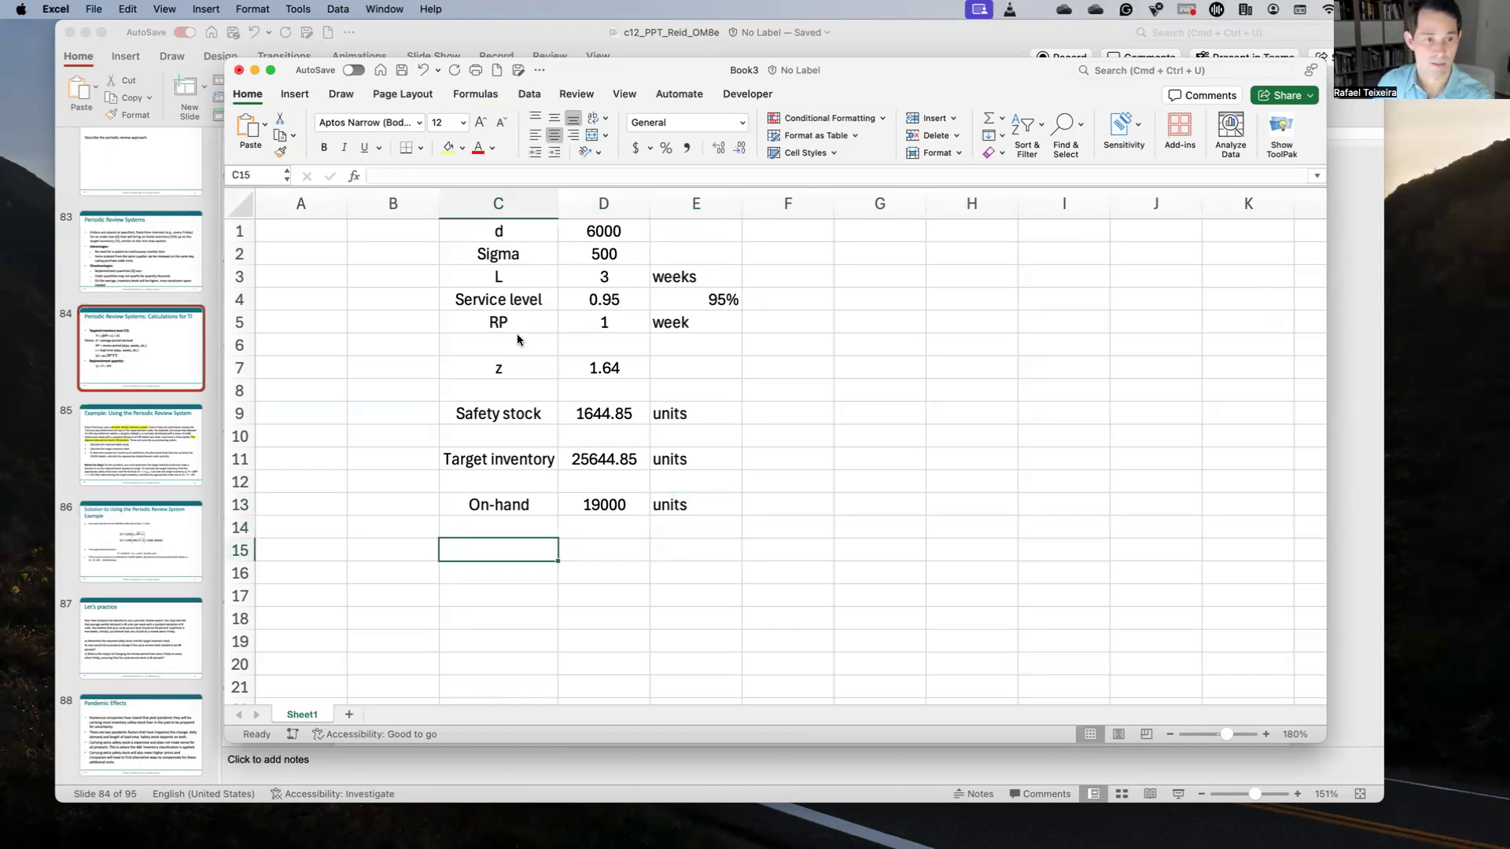
text(Q)
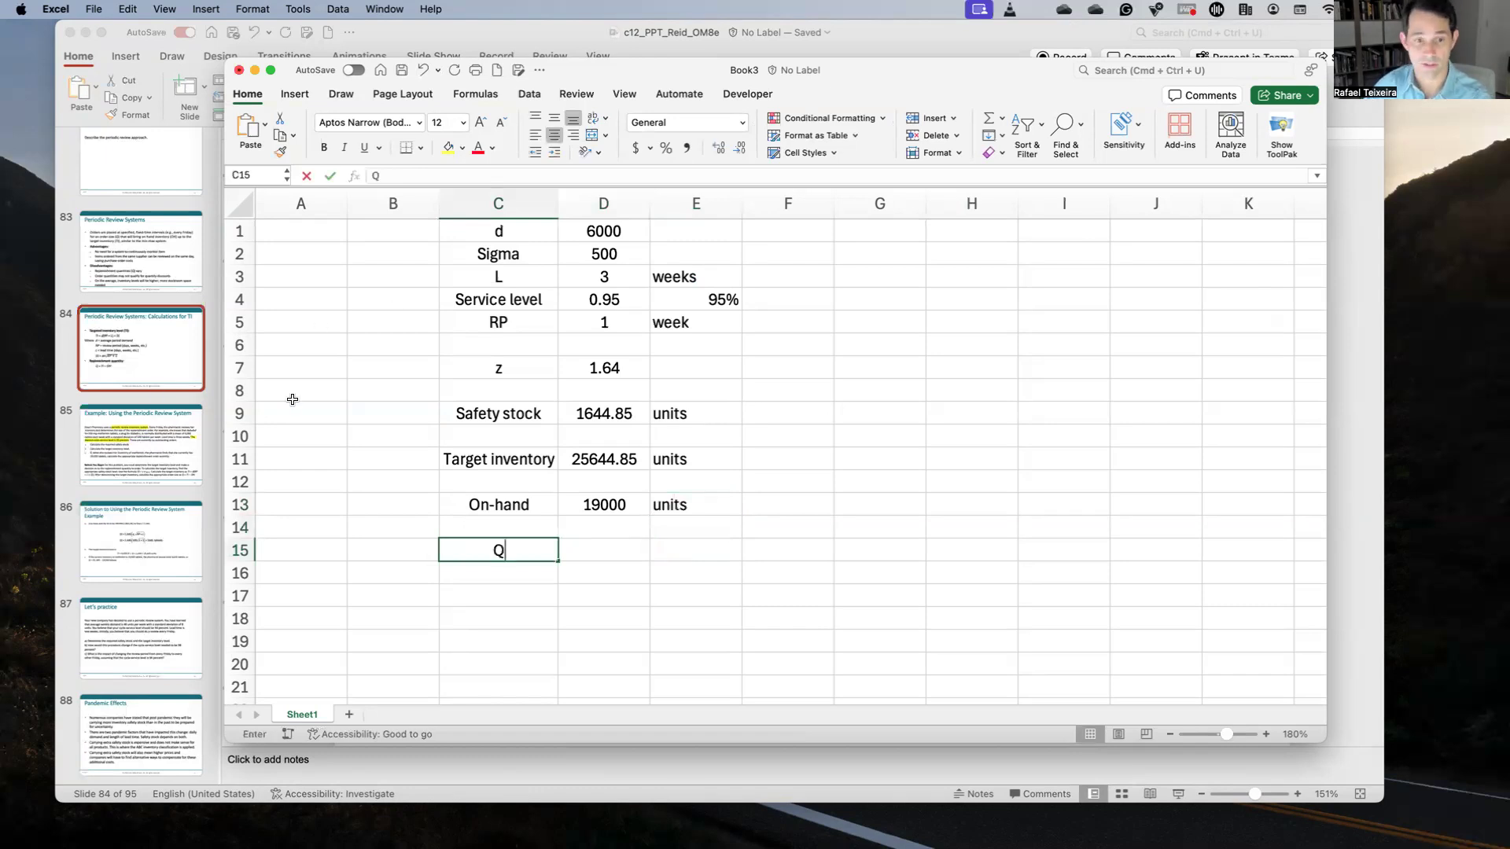
key(Tab)
text(=)
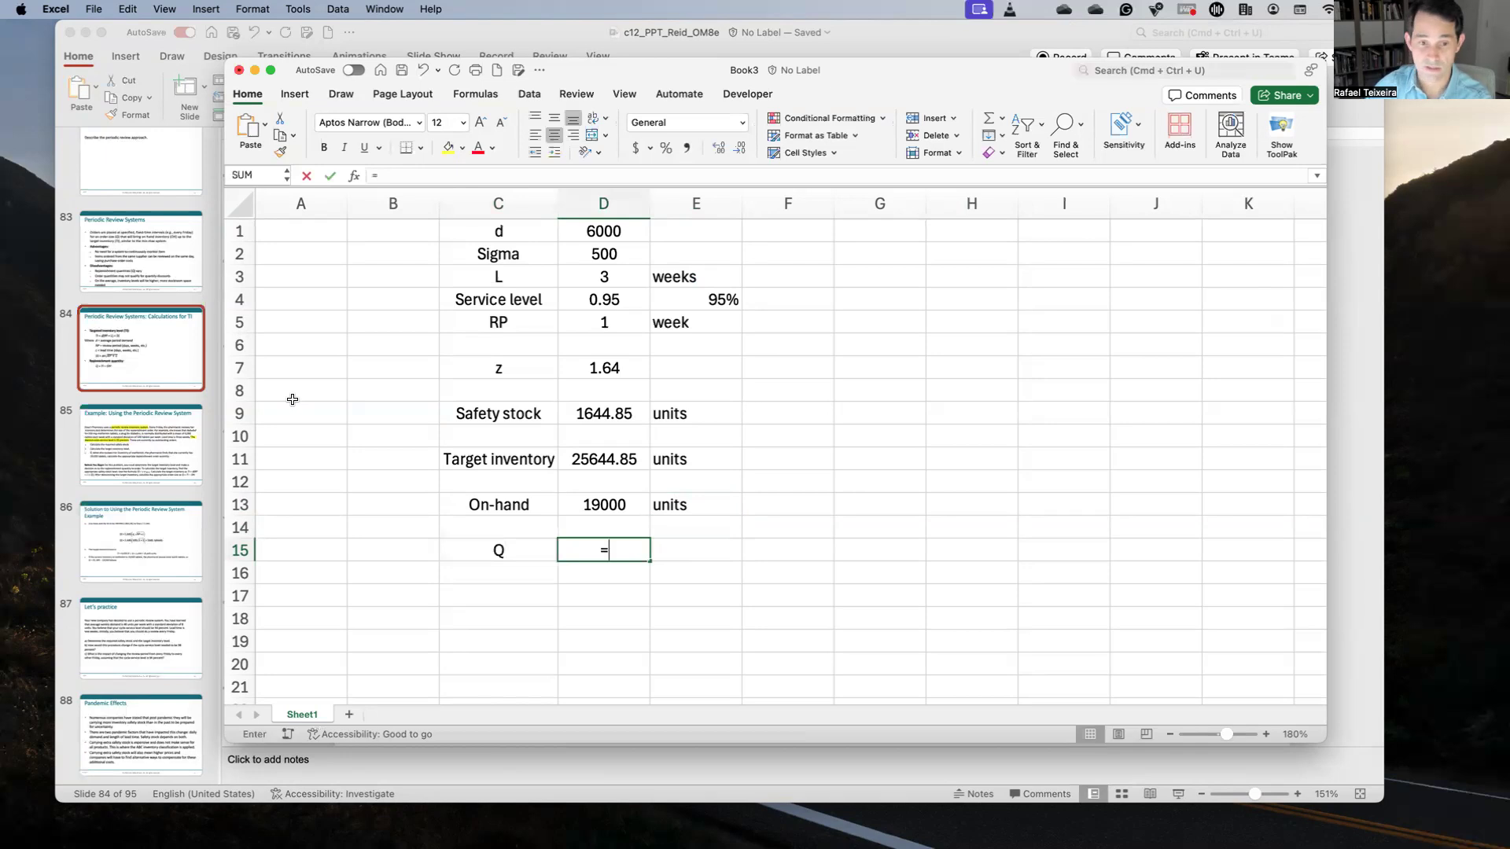
key(Up)
key(Up)
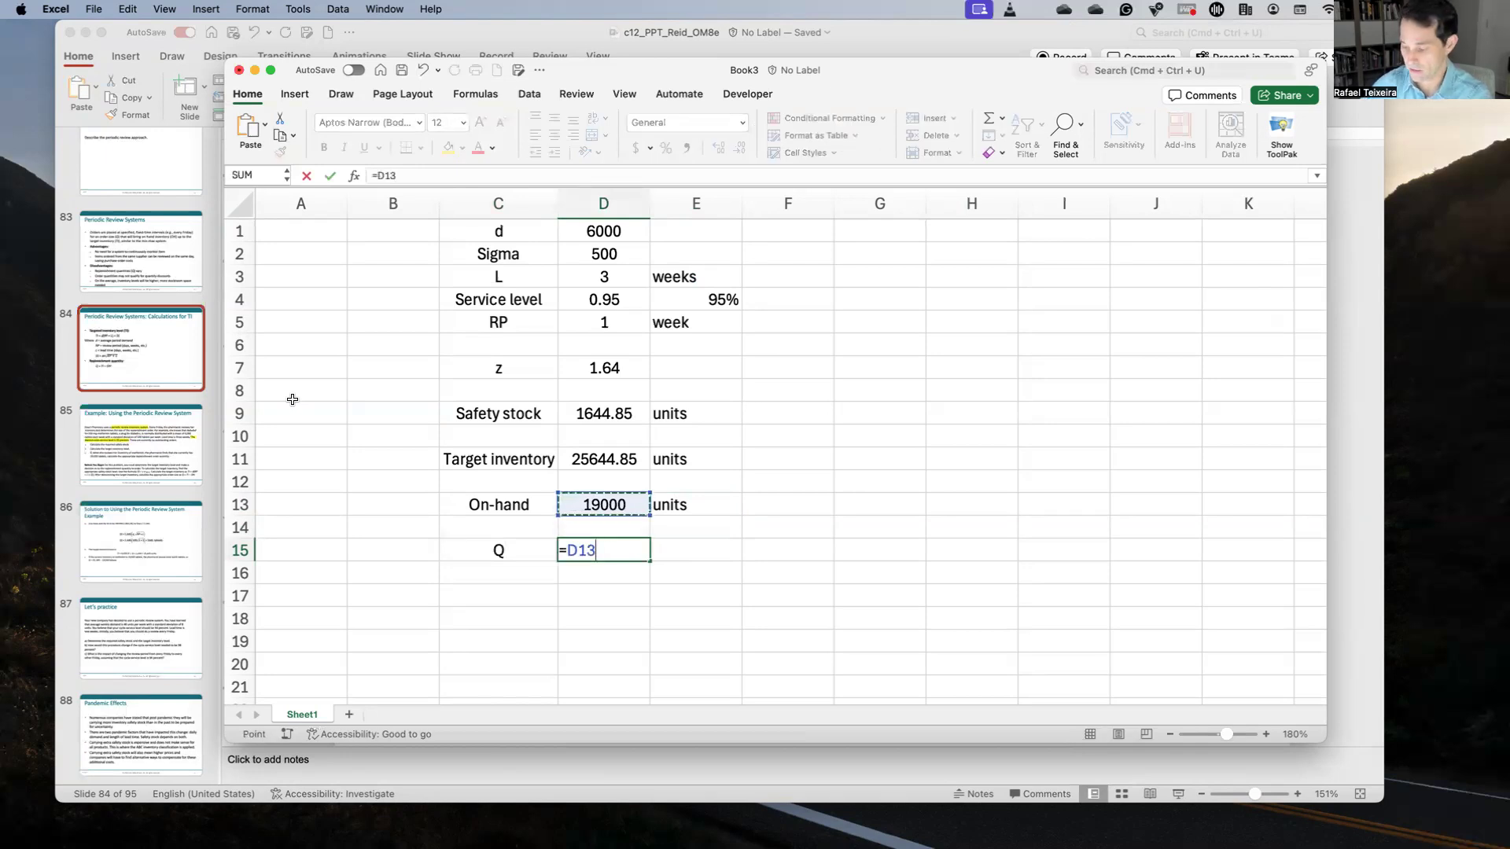
key(BackSpace)
key(BackSpace)
key(BackSpace)
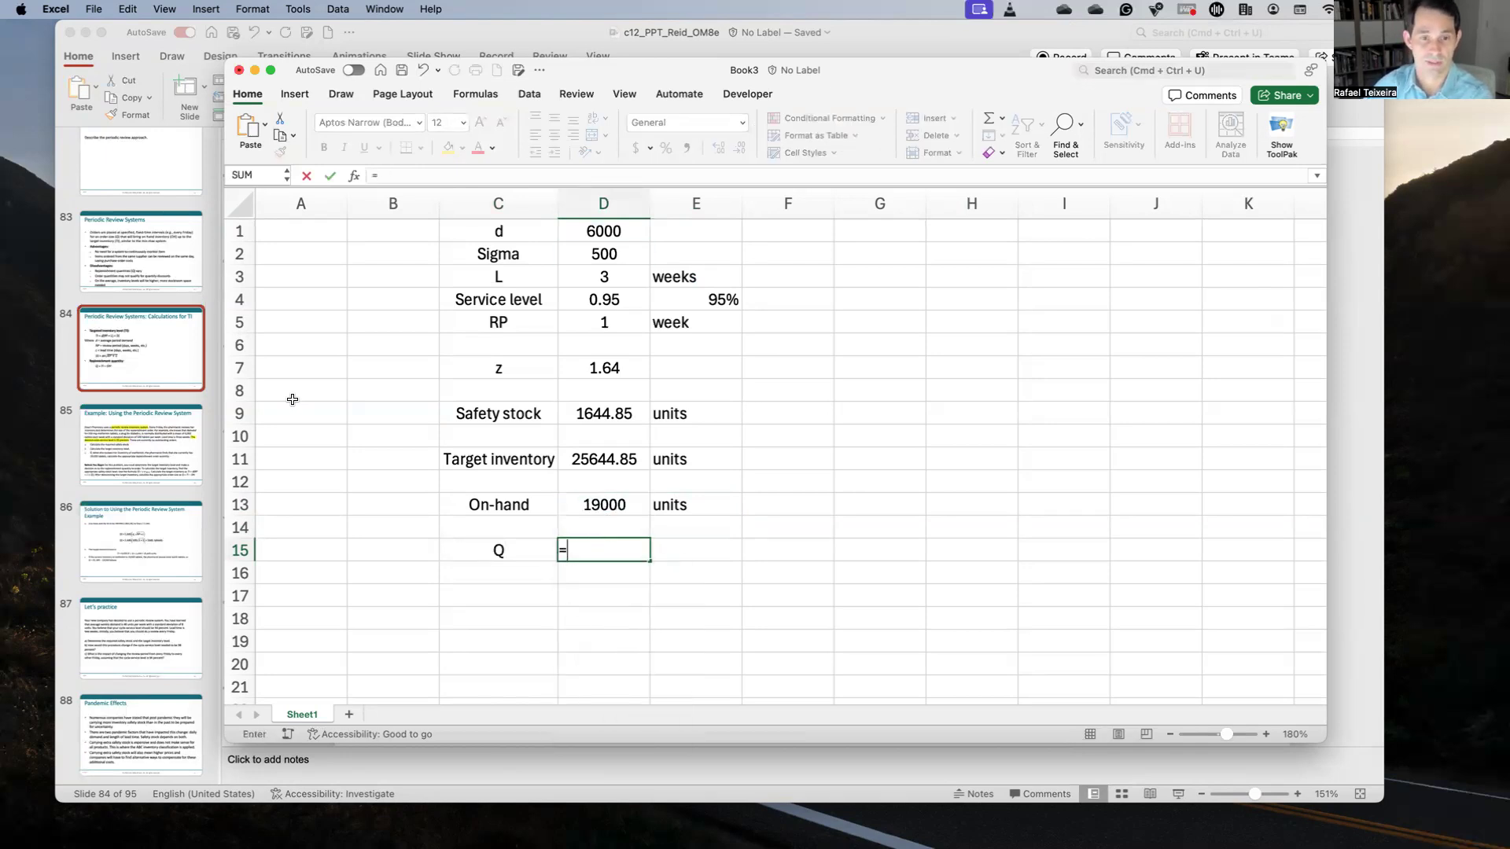
Step: Complete the D15 formula by subtracting the on-hand inventory from the target inventory, =D11-D13
key(Up)
key(Up)
key(Up)
key(Up)
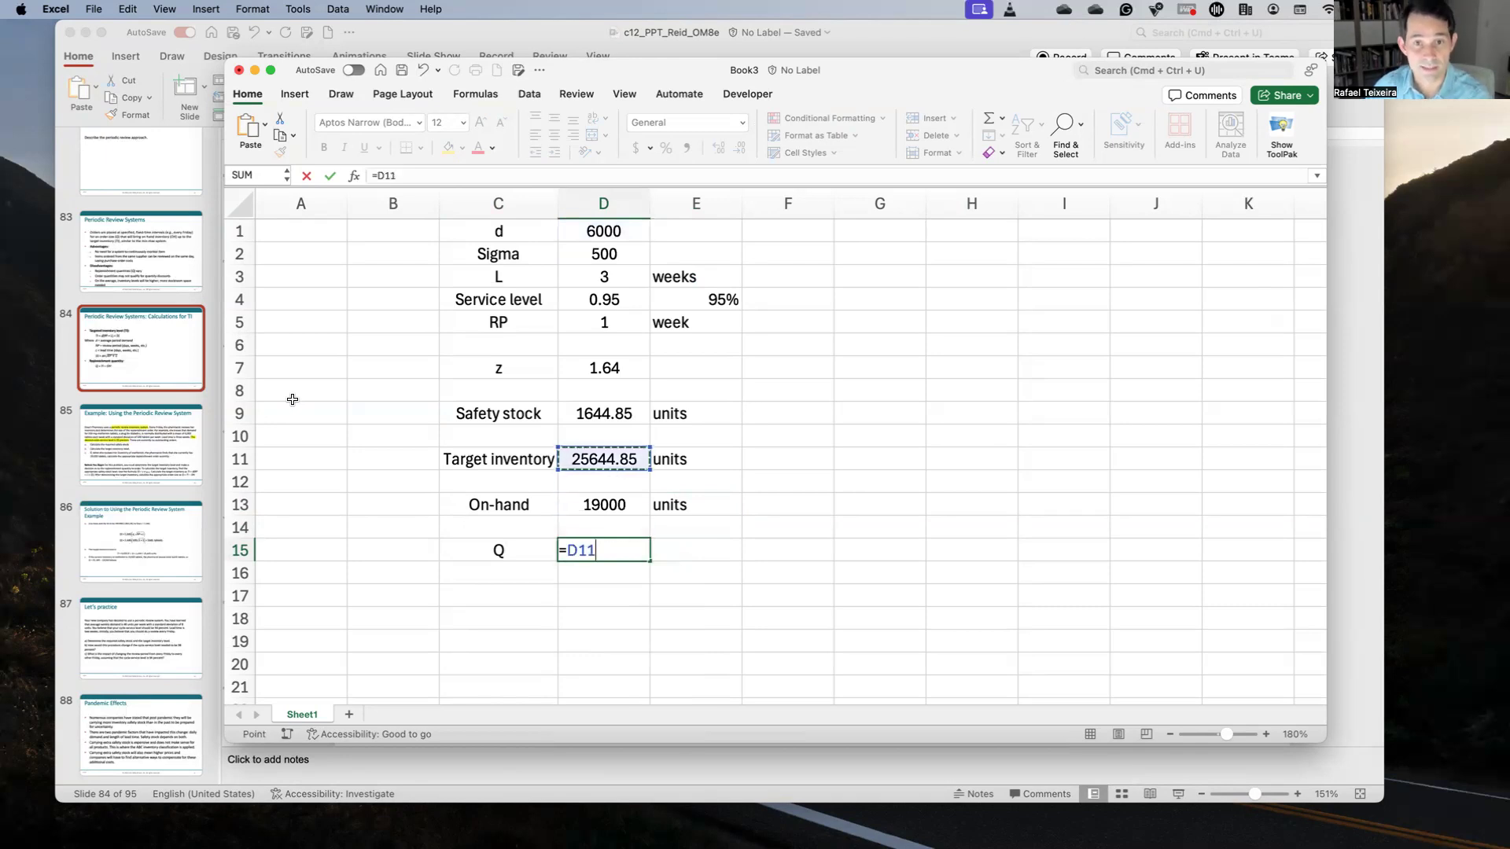
text(-)
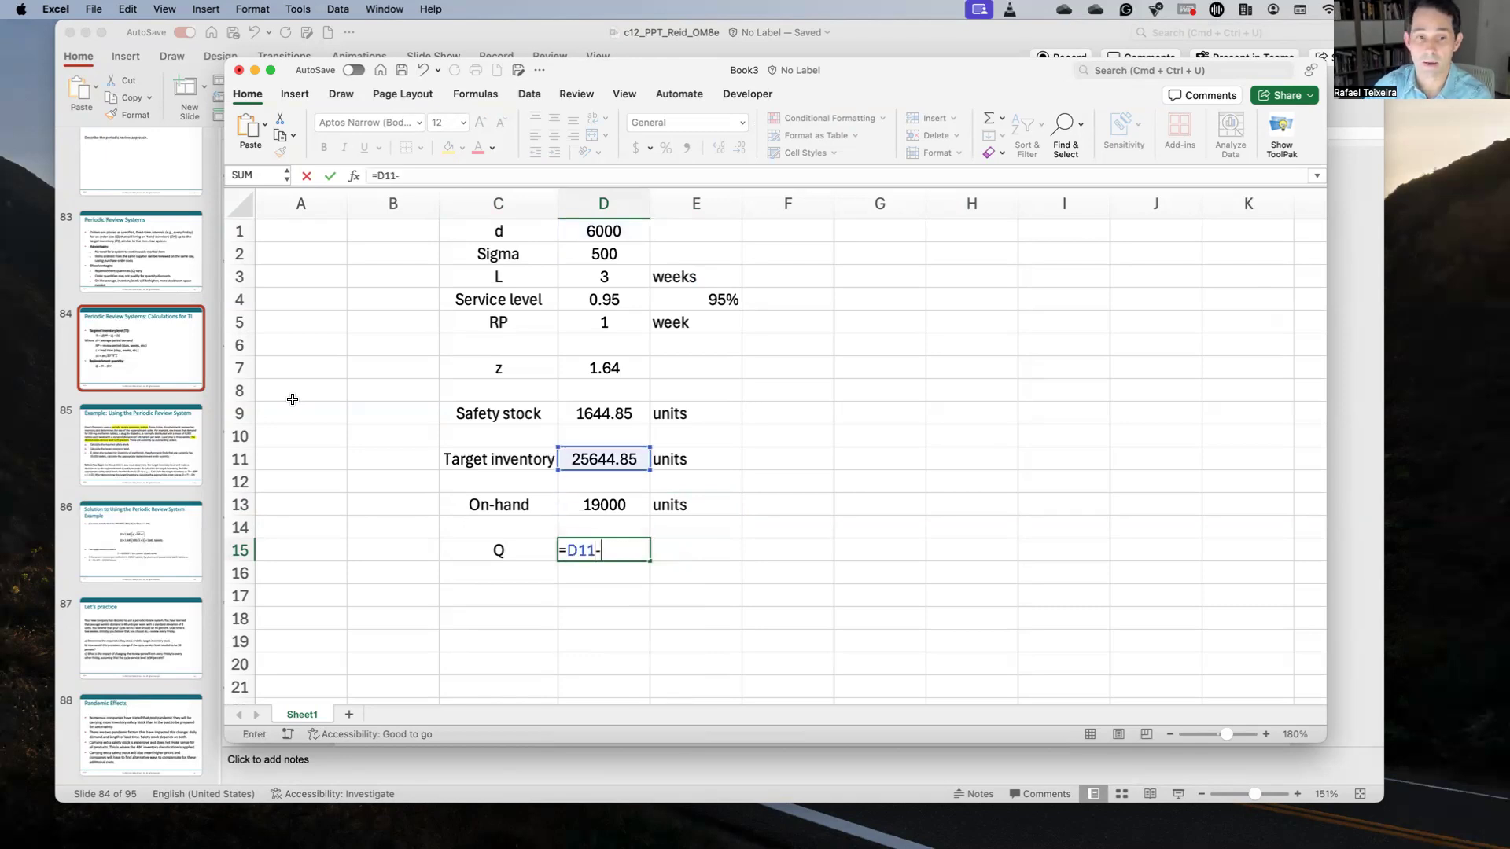
key(Up)
key(Up)
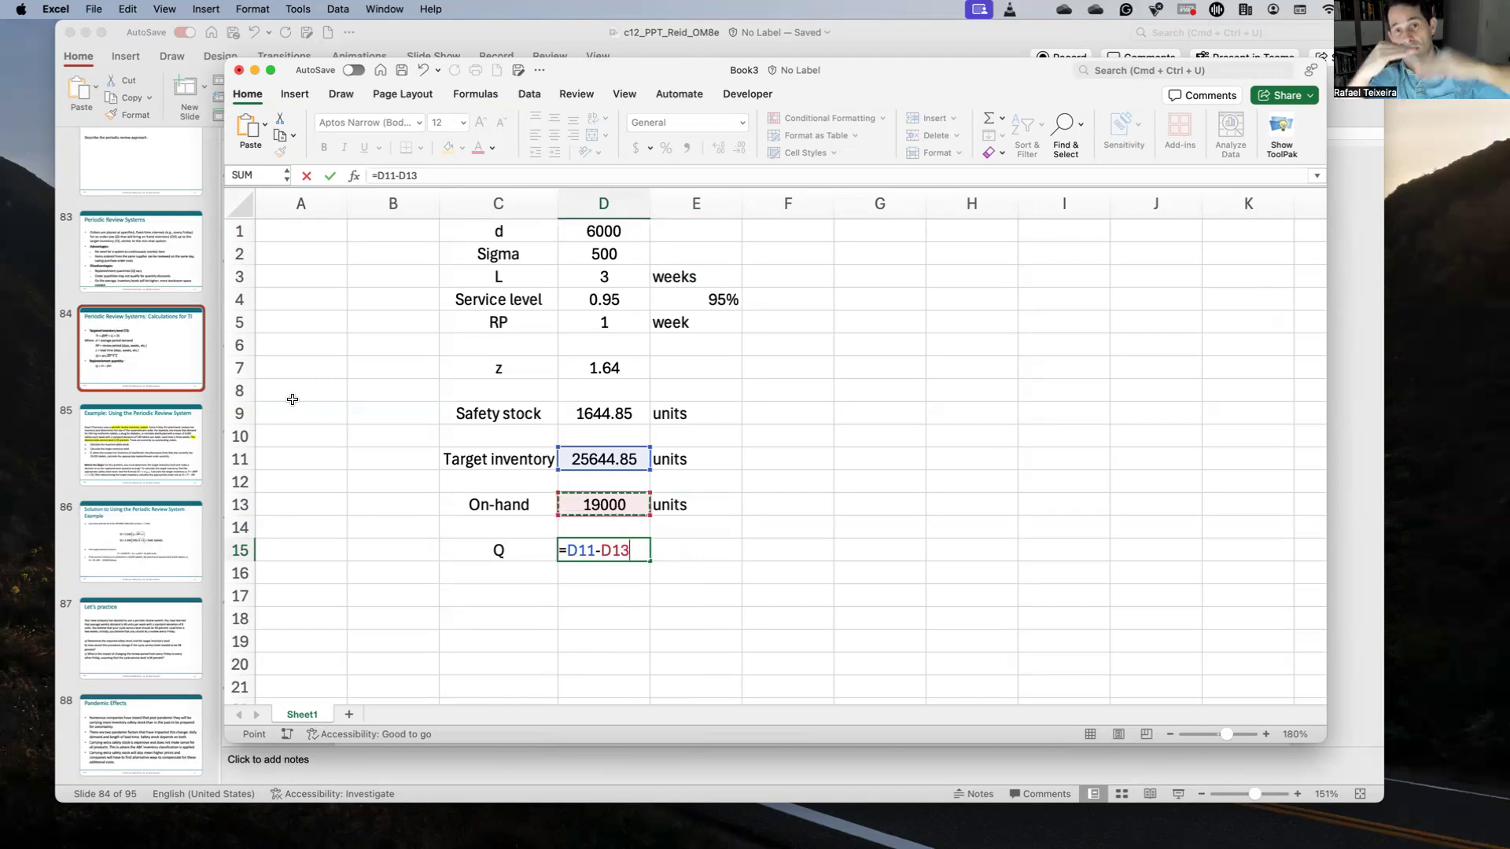
key(Return)
Step: Enter "units" beside the order quantity in E15 and reselect D15
key(Up)
key(Right)
text(units)
key(Return)
key(Left)
key(Up)
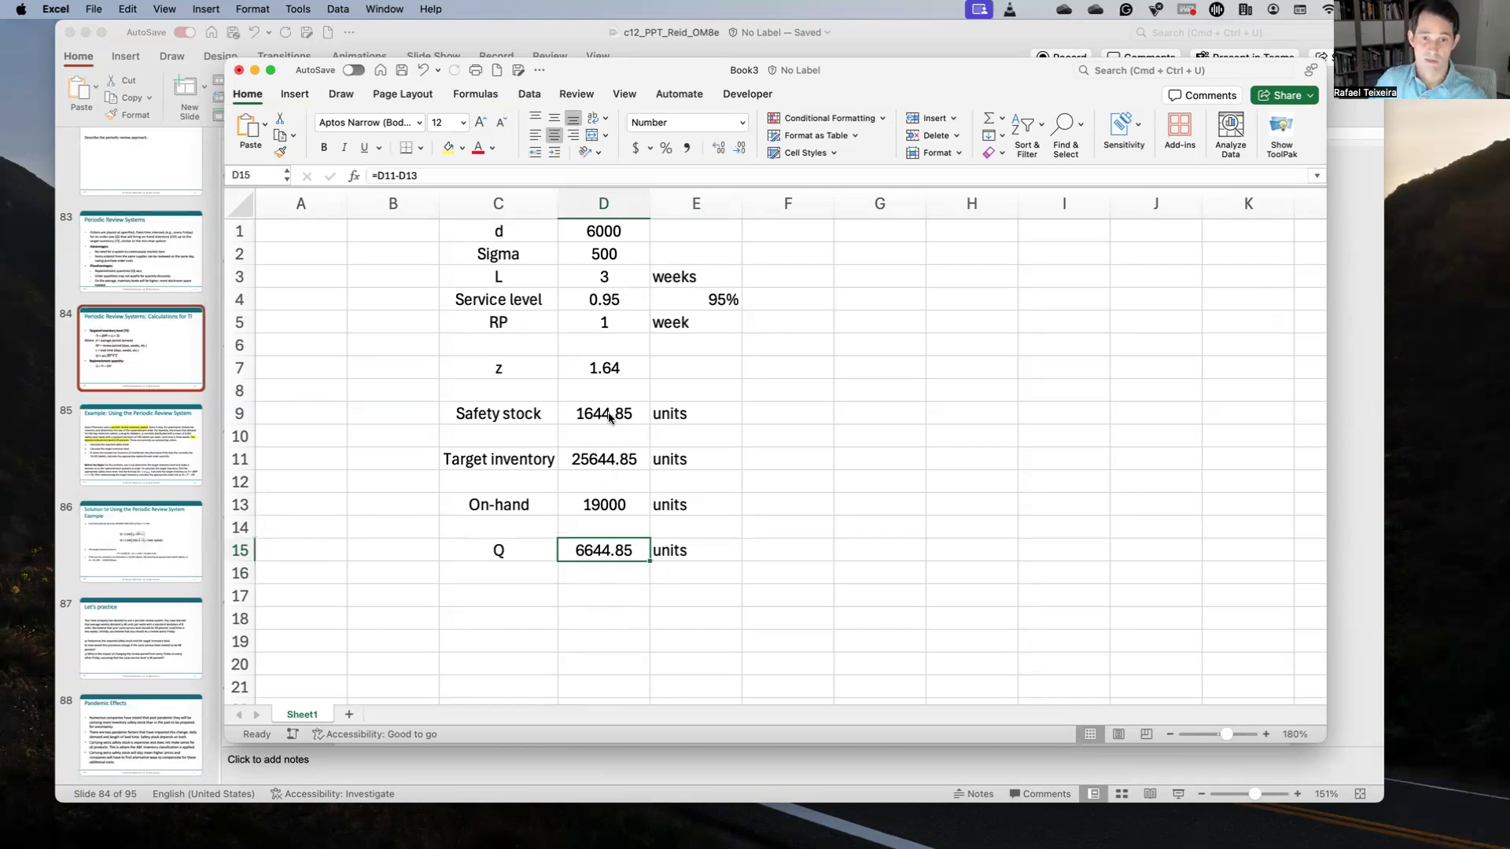
Step: Review the example's questions on slide 85 in PowerPoint, and check the target inventory, on-hand and order quantity cells in Excel
click(171, 429)
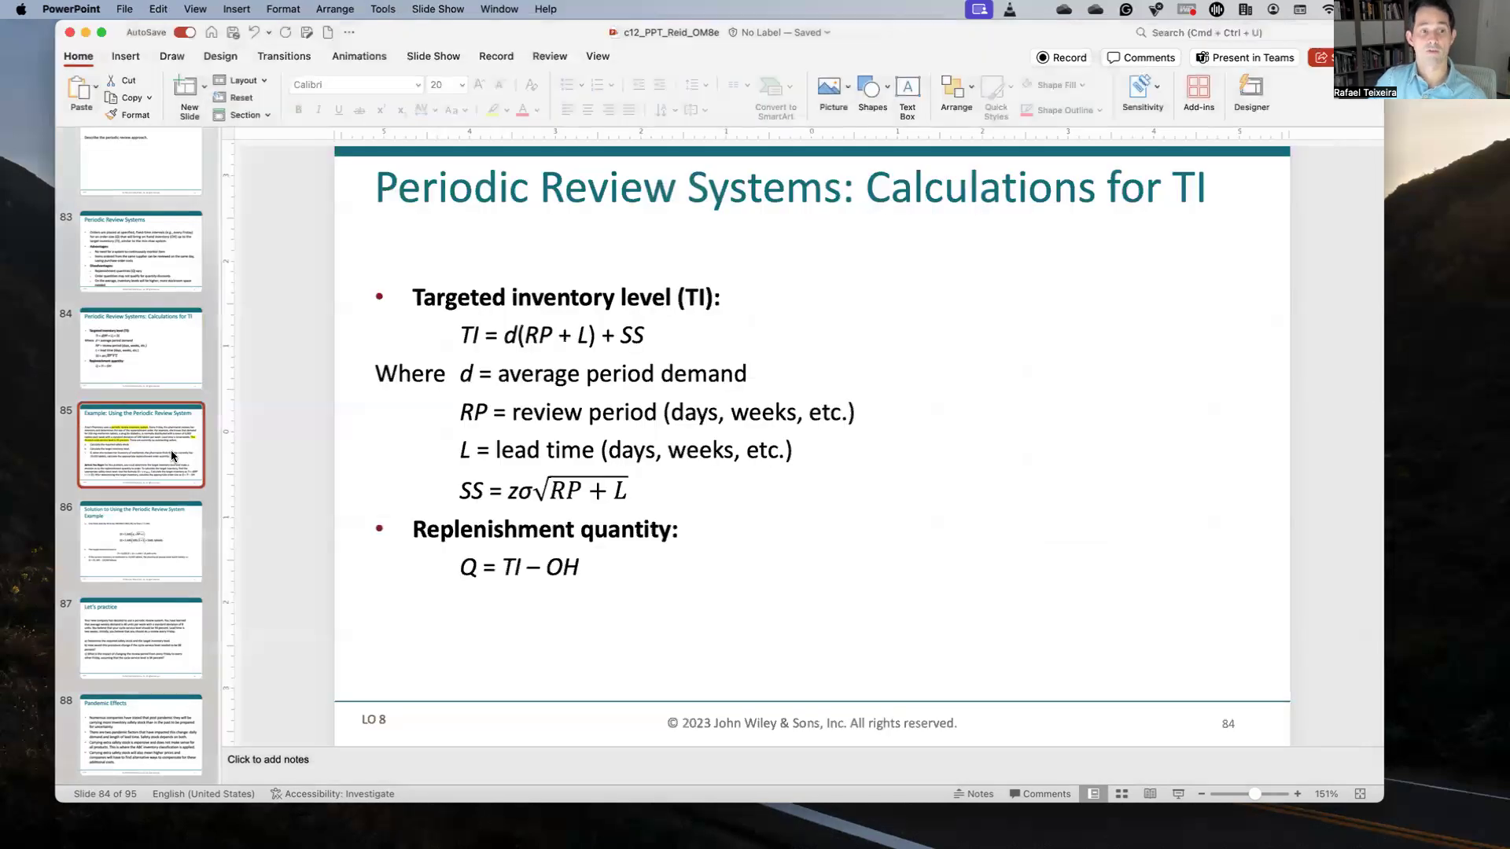
click(171, 450)
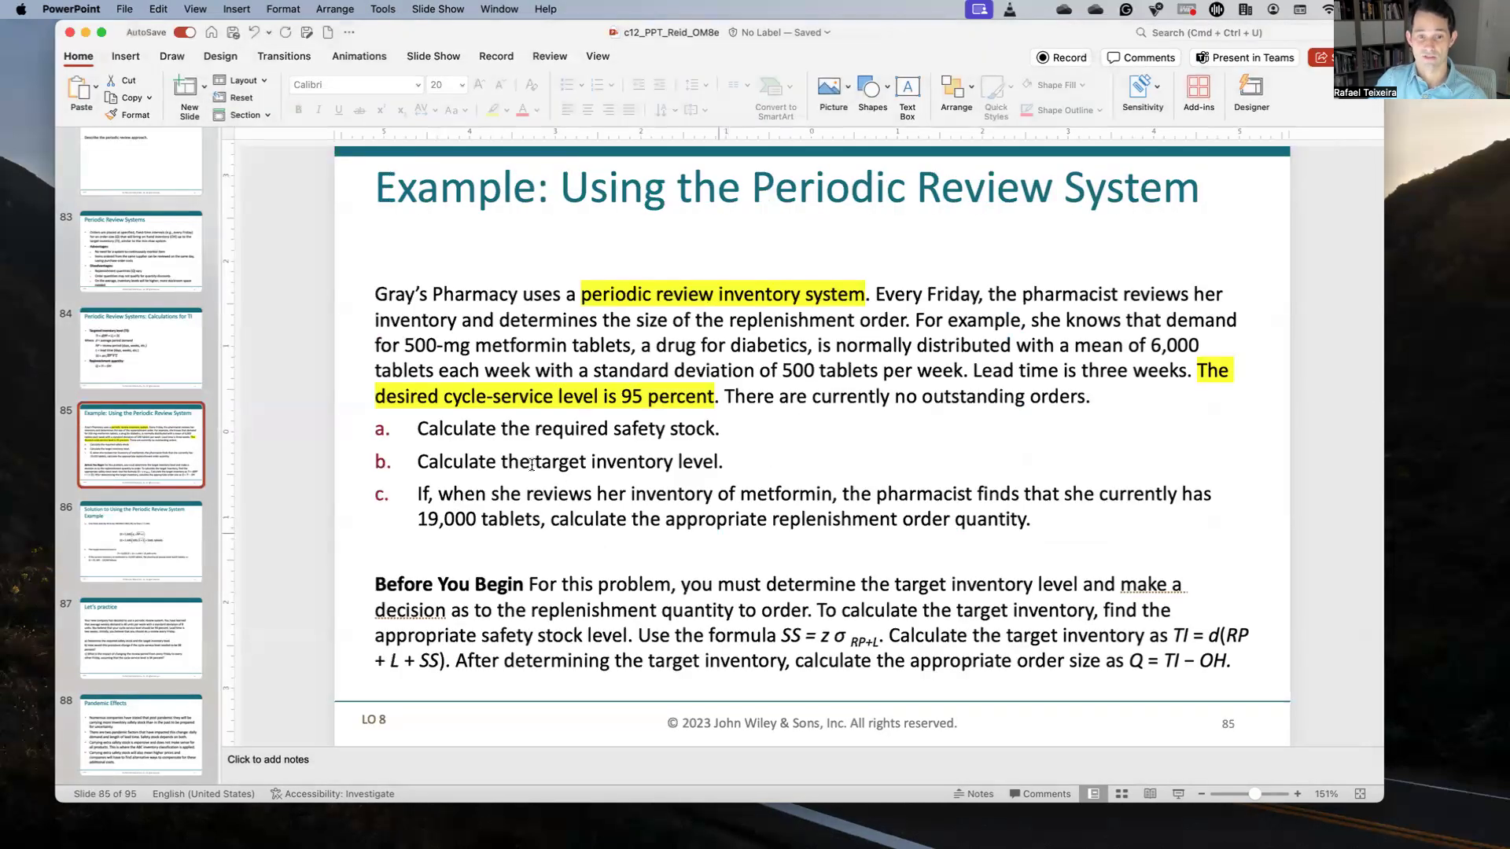
key(ctrl+Up)
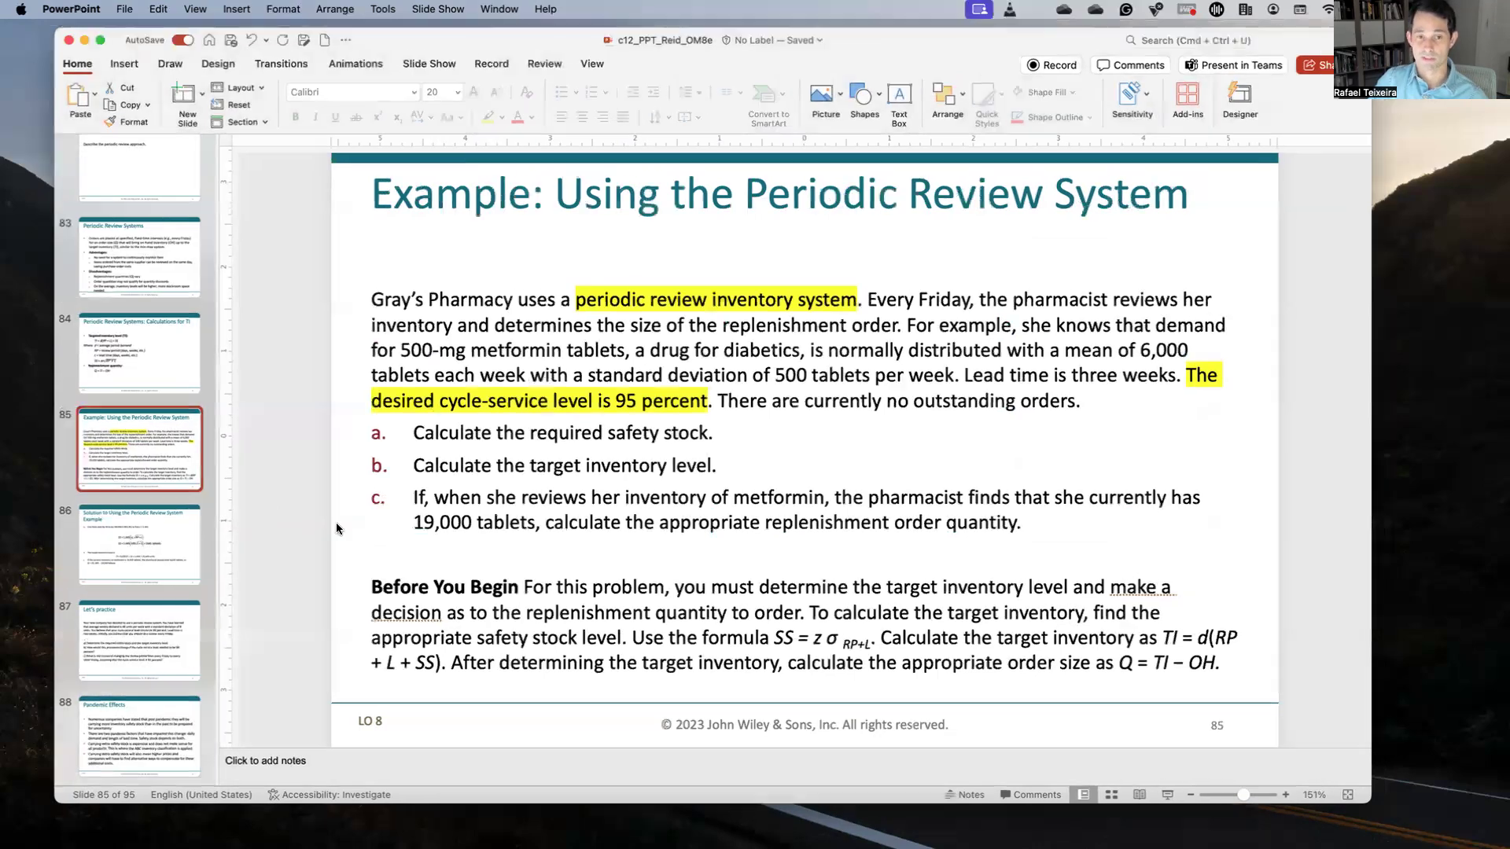
click(1153, 425)
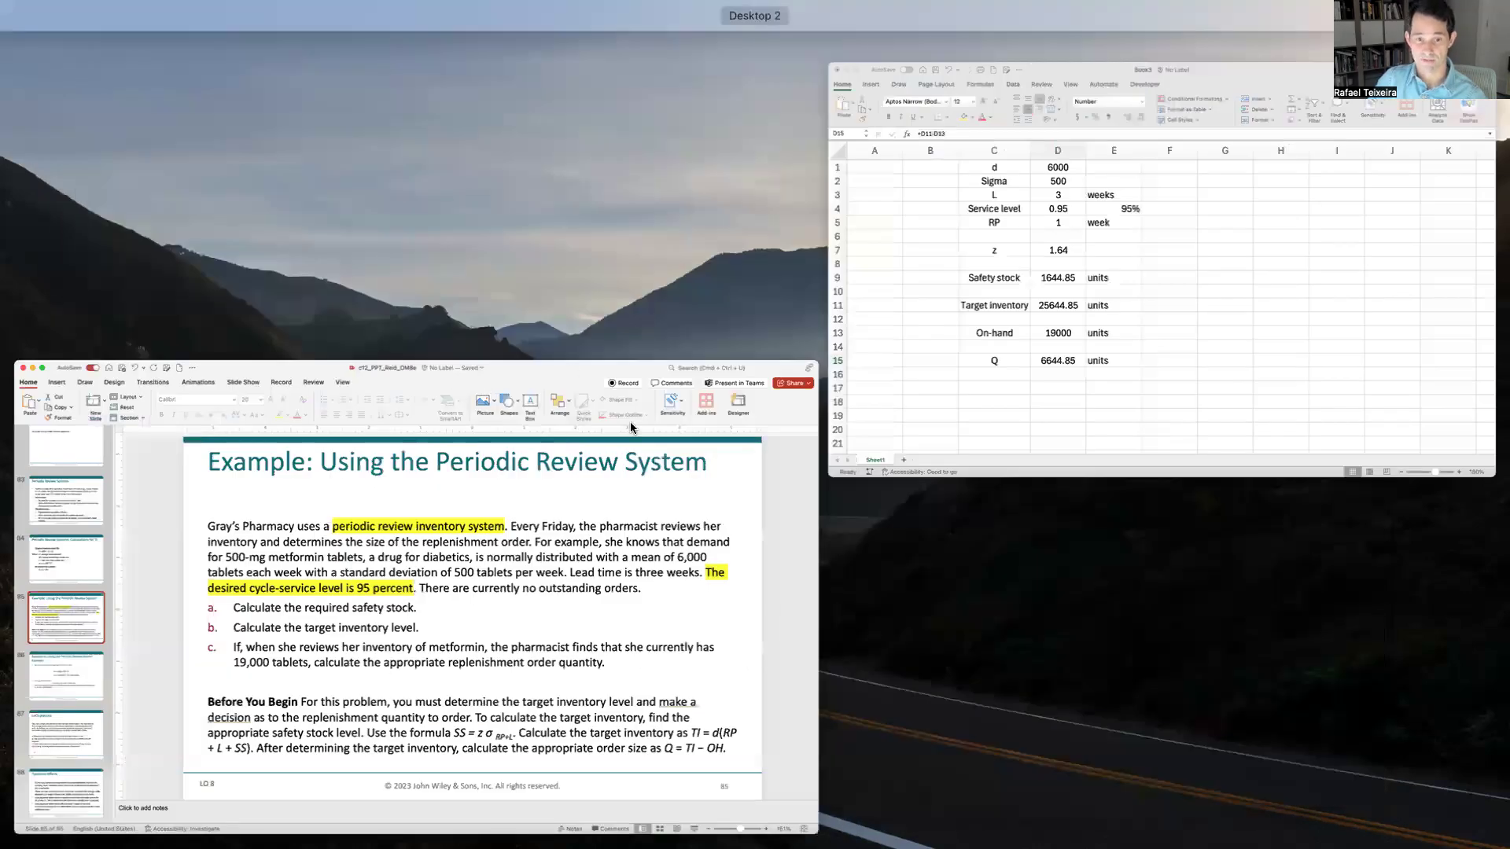
click(582, 463)
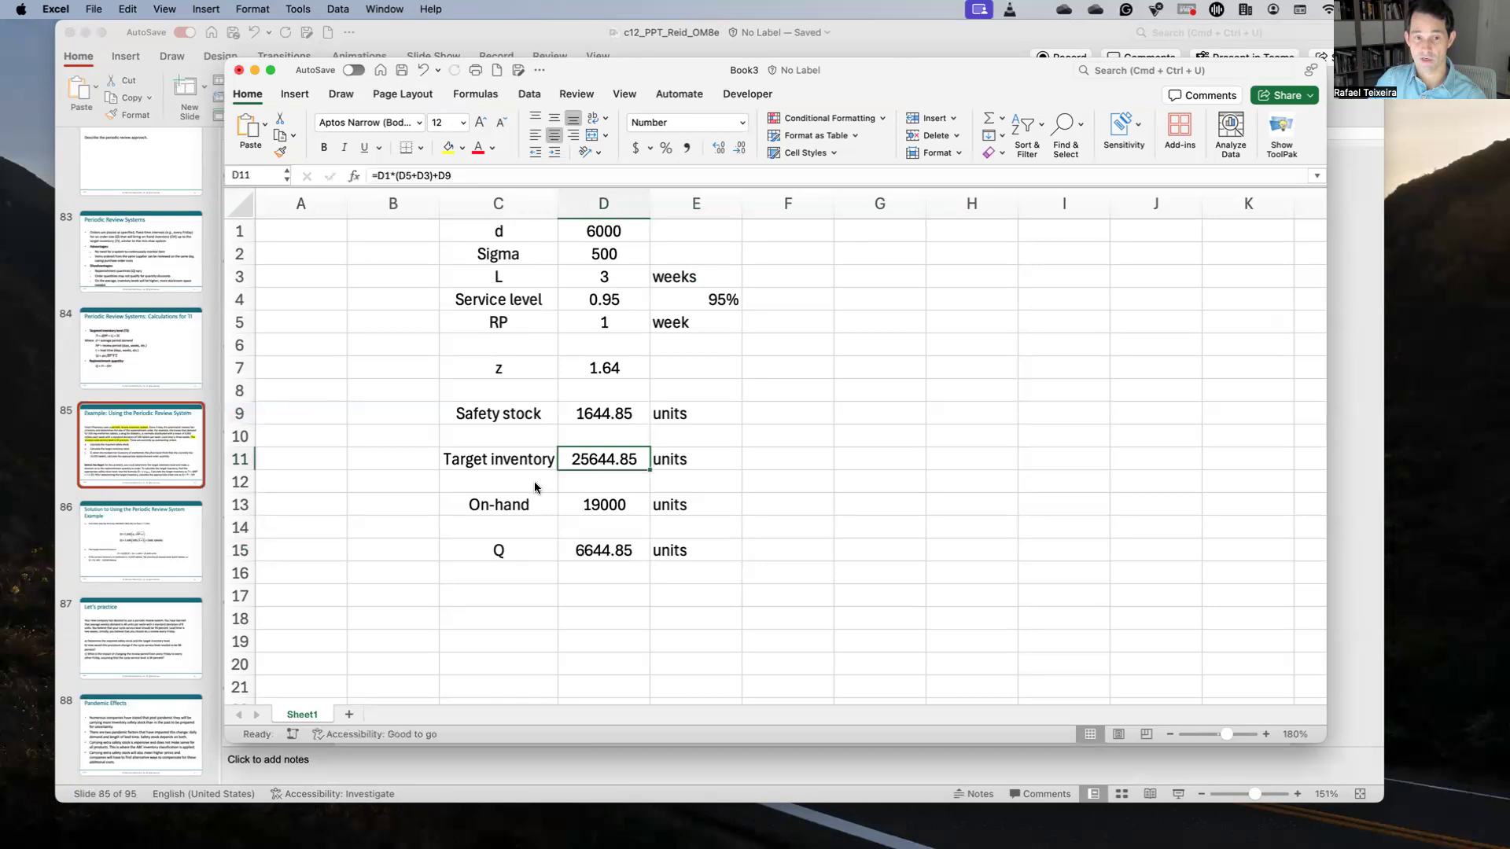
click(583, 505)
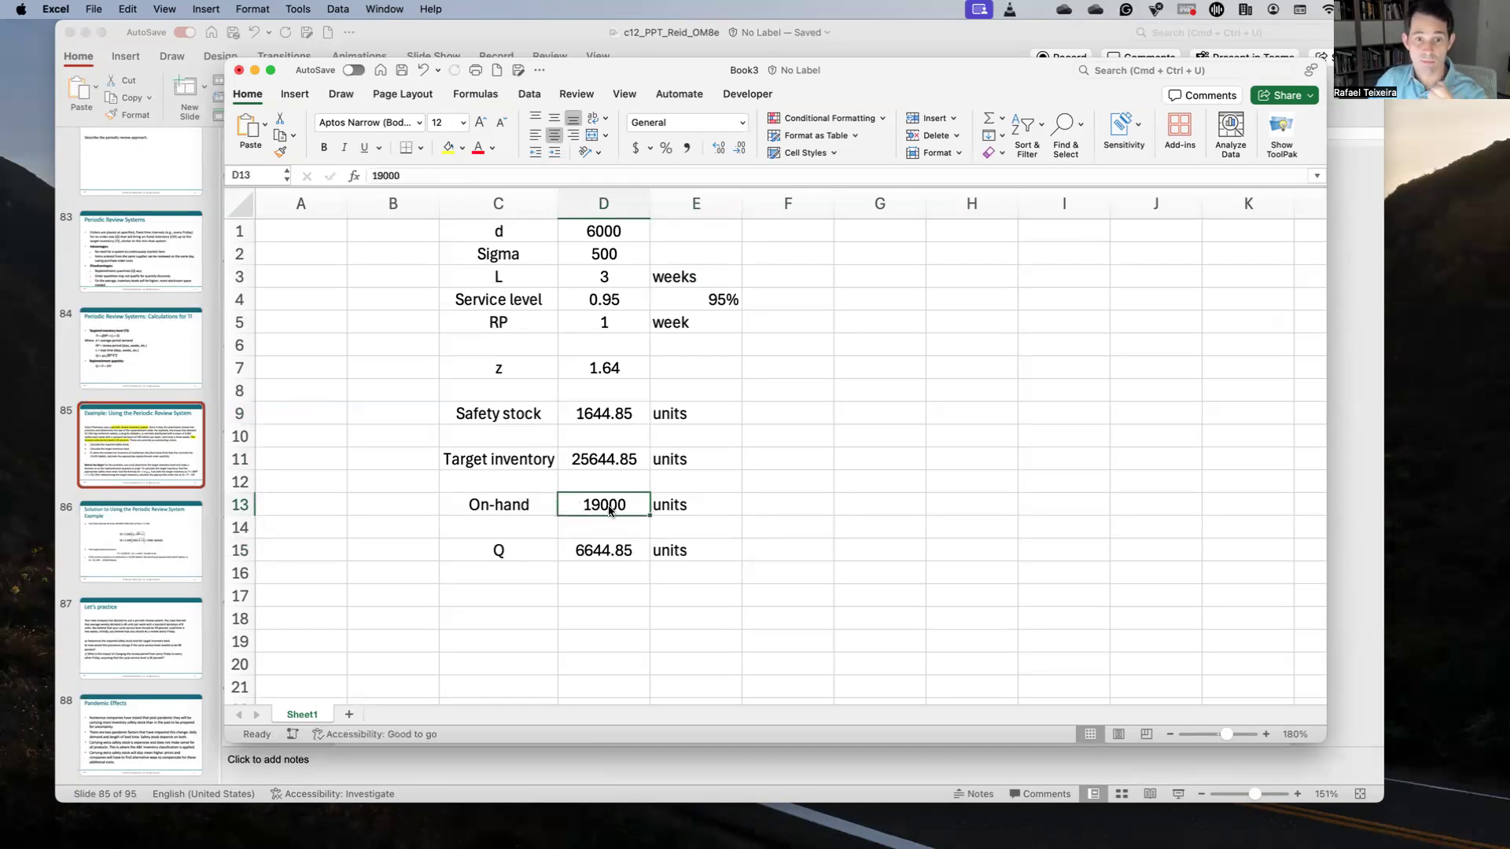
click(598, 543)
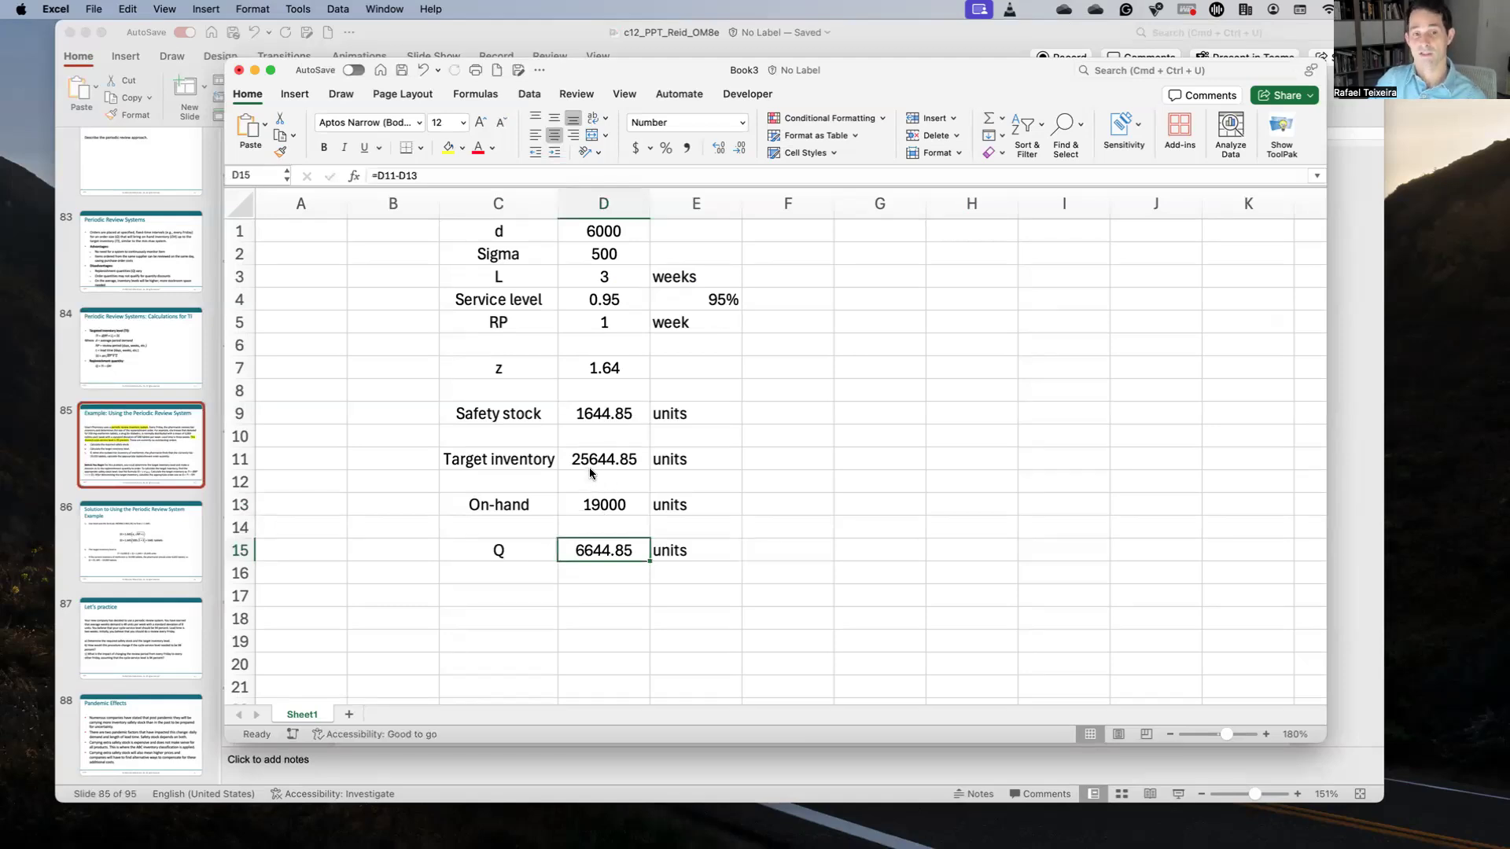
Step: Examine the example's solution on slide 86 in PowerPoint and return to the Excel workbook
key(super+Tab)
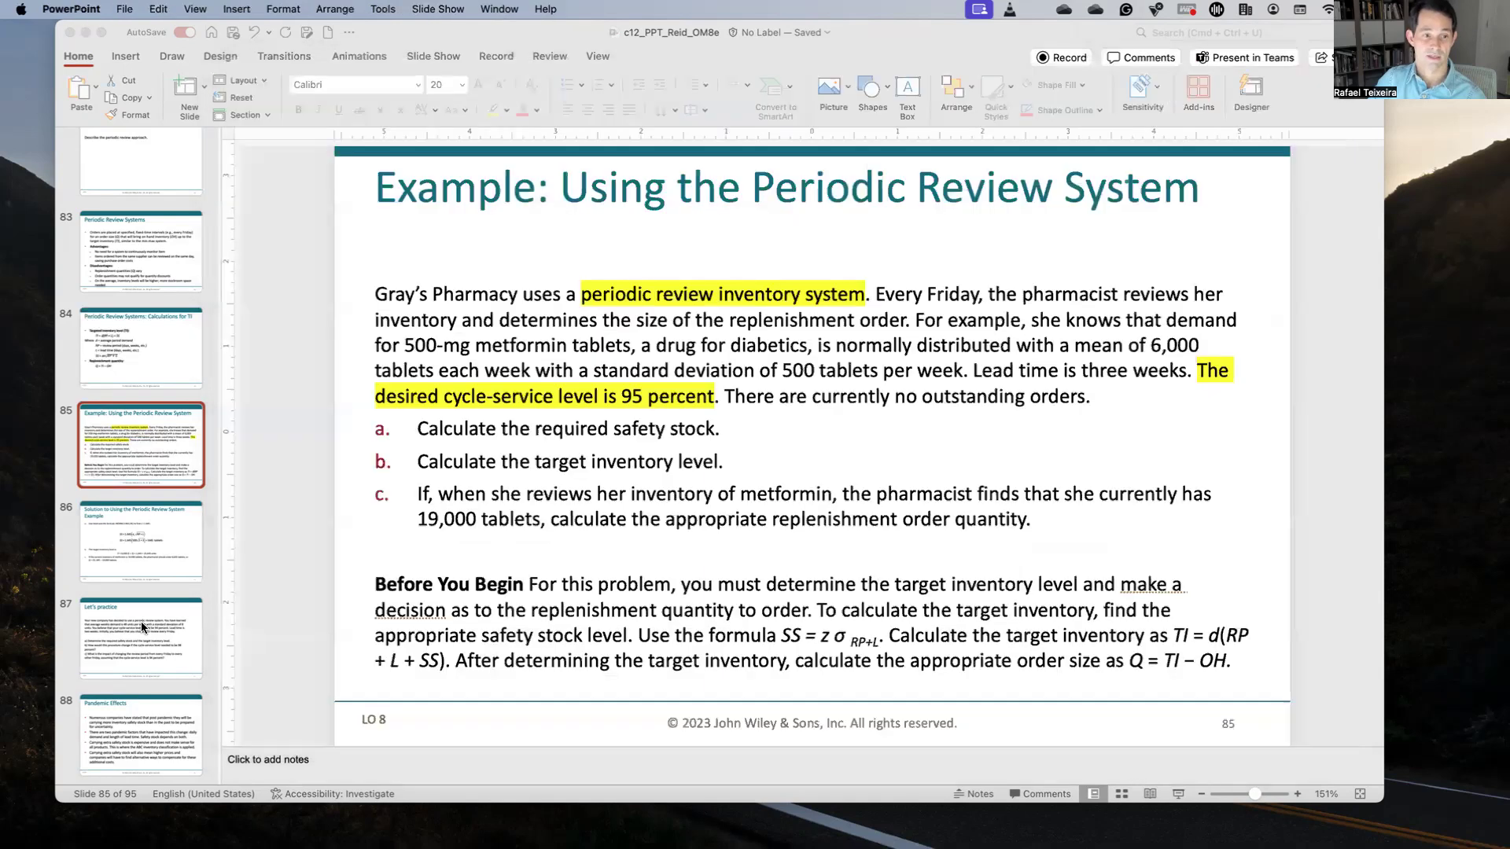
click(159, 531)
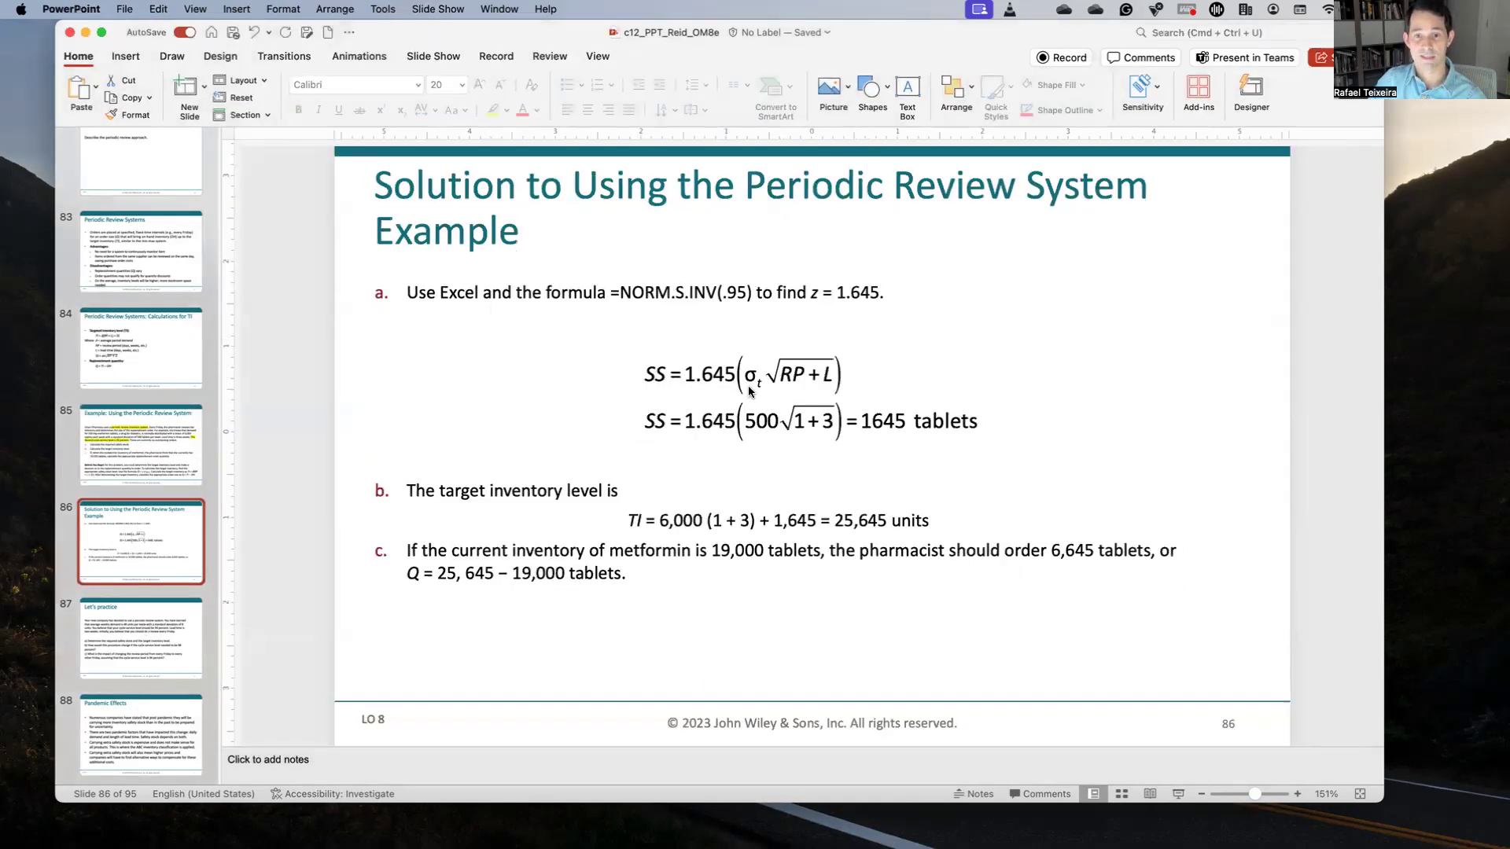
key(ctrl+Up)
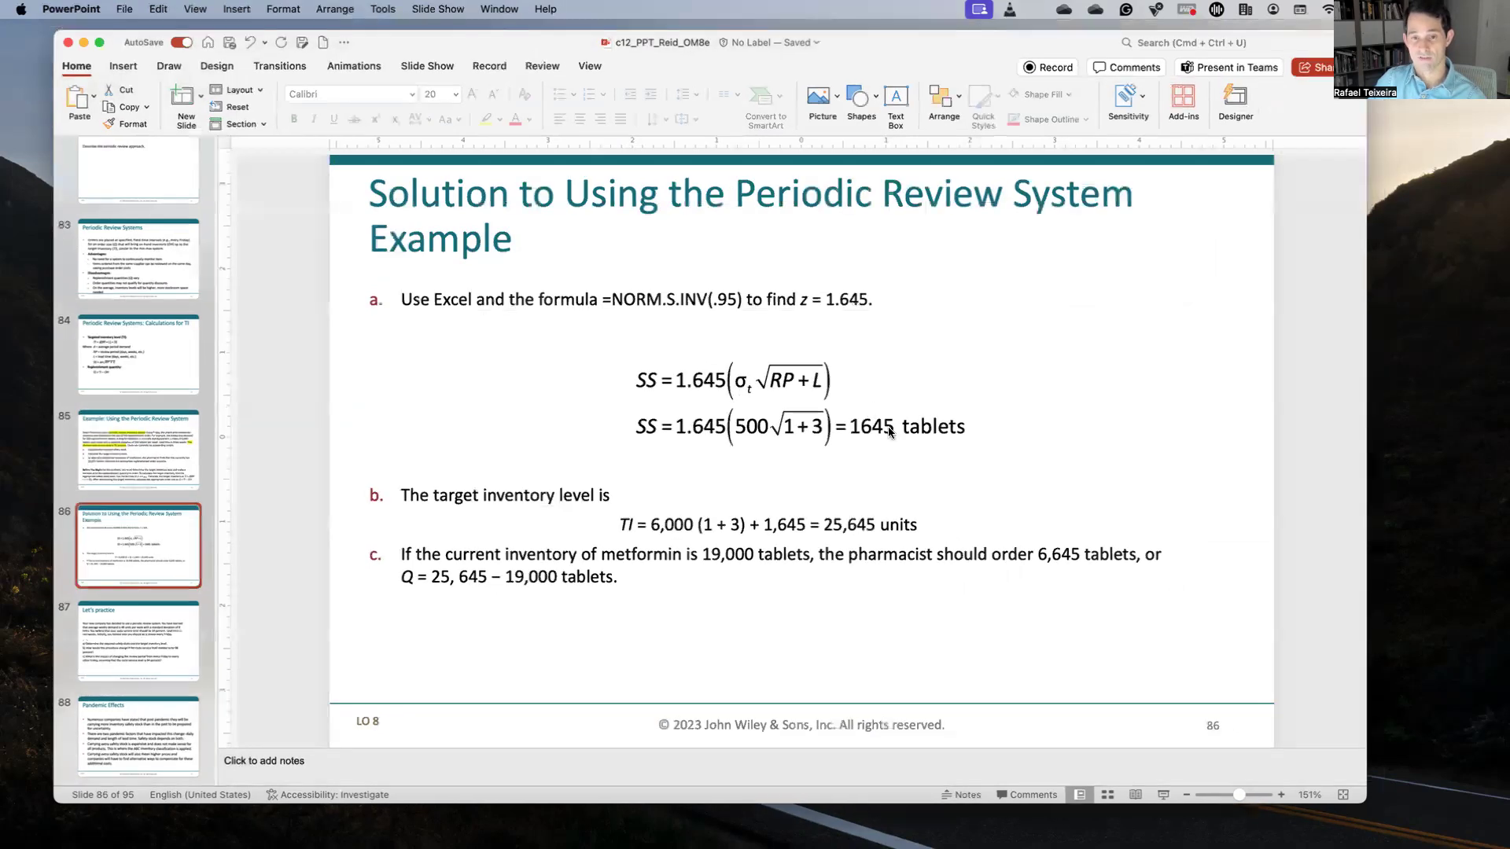
click(889, 329)
Step: Display the safety stock in D9, the target inventory in D11 and the order quantity in D15 with no decimal places
click(605, 413)
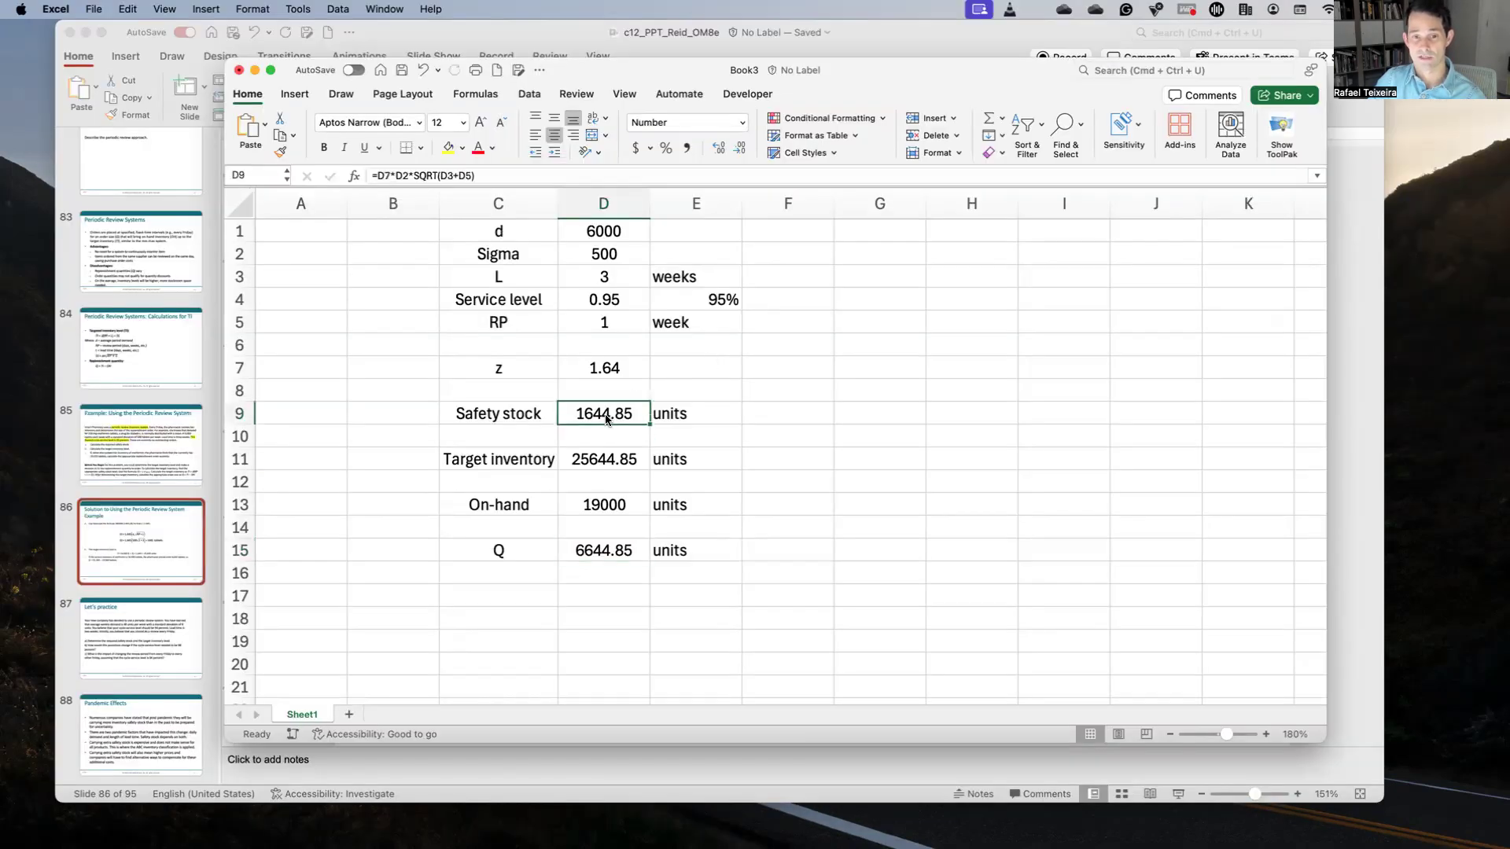
click(741, 149)
click(741, 149)
click(625, 460)
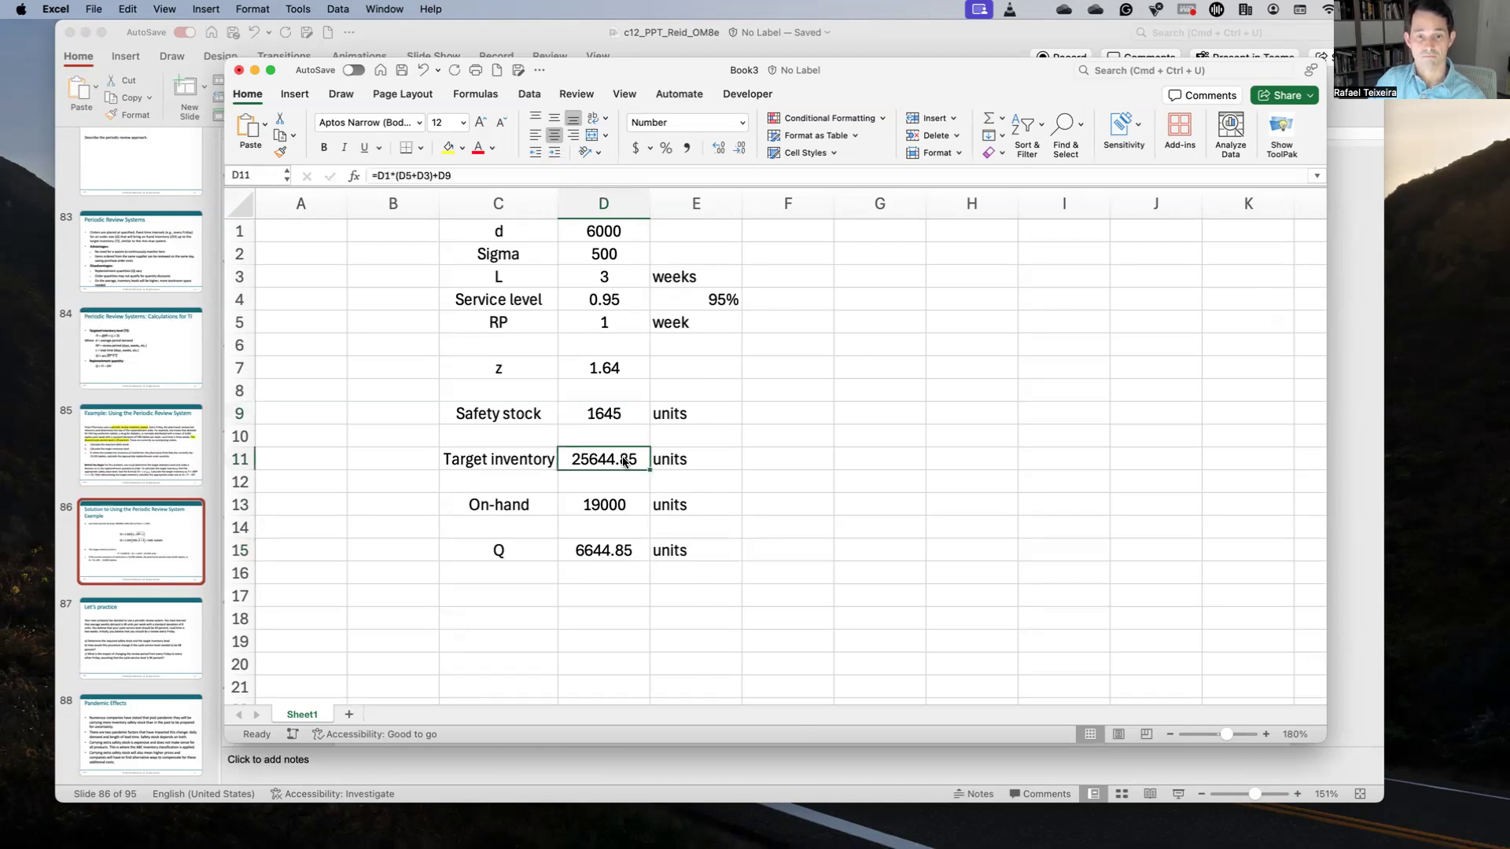
click(741, 150)
click(740, 150)
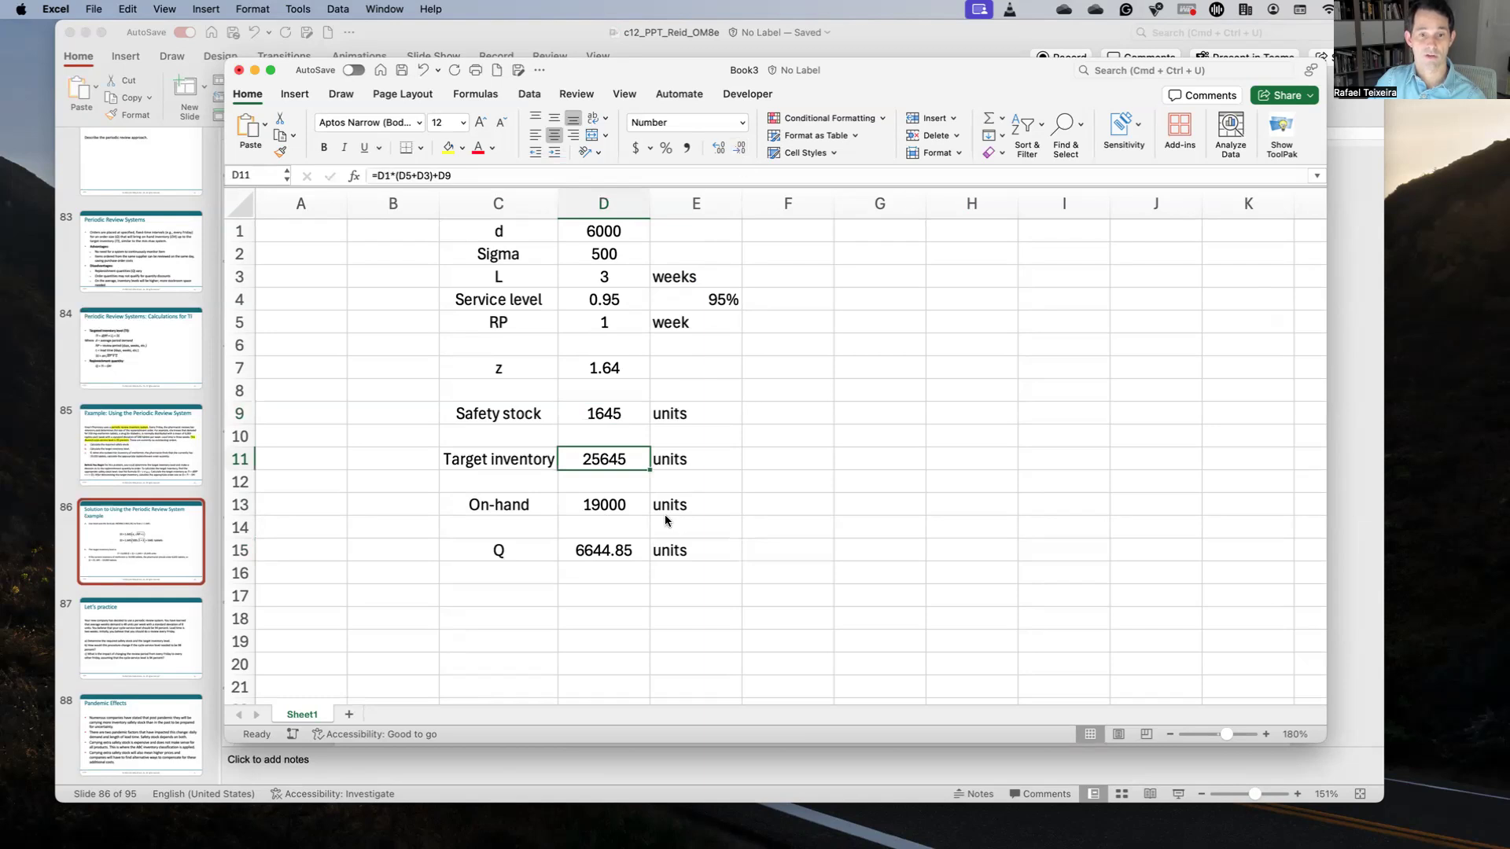
click(622, 560)
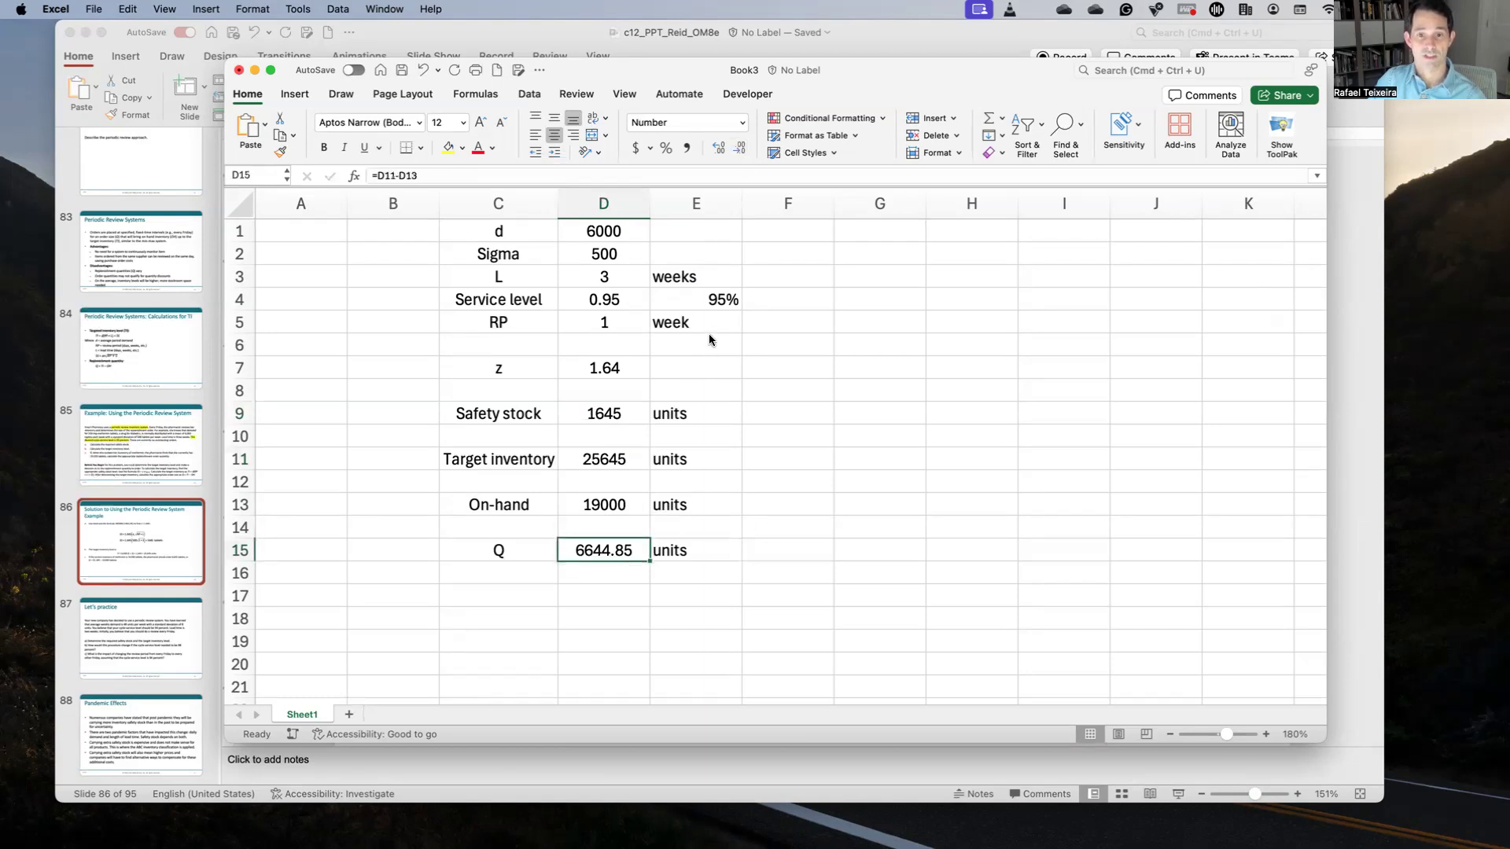
click(741, 149)
click(741, 150)
Step: Compare the rounded safety stock, target inventory and order quantity in Excel with the solution slide in PowerPoint
key(ctrl+Up)
click(672, 487)
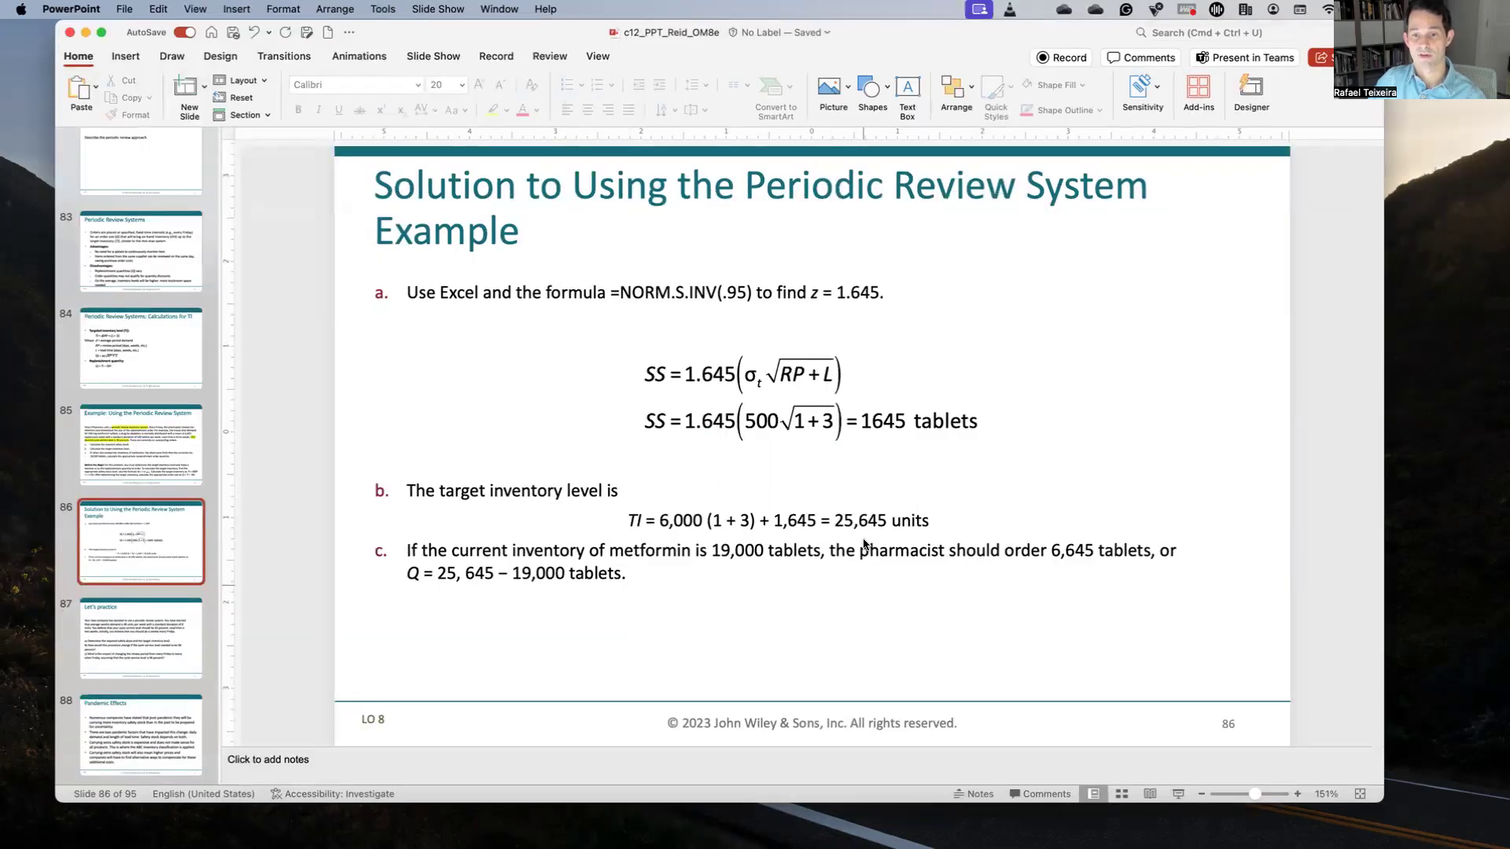
key(ctrl+Up)
click(983, 279)
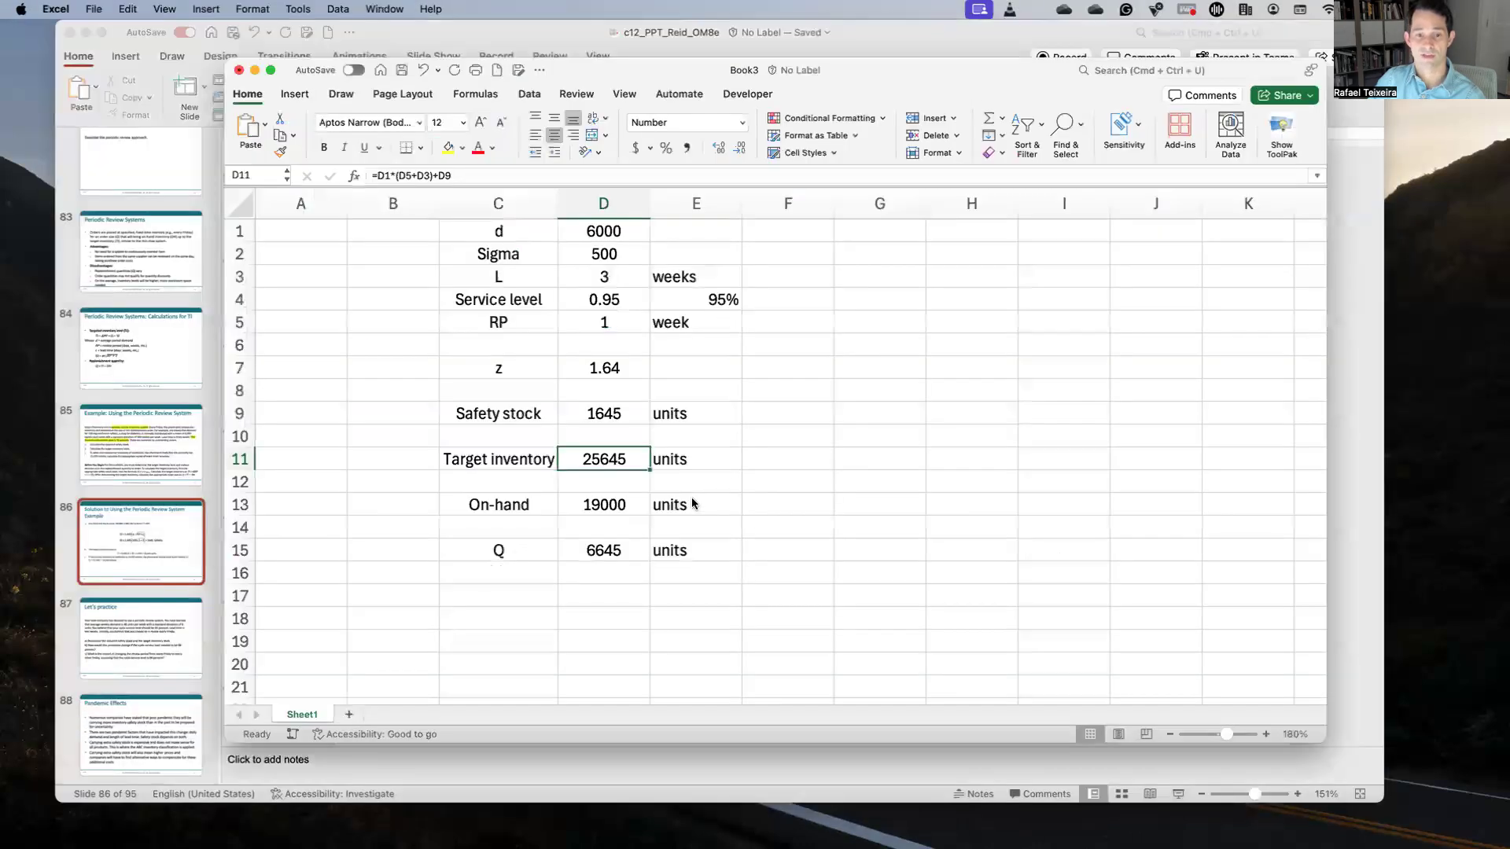
key(ctrl+Up)
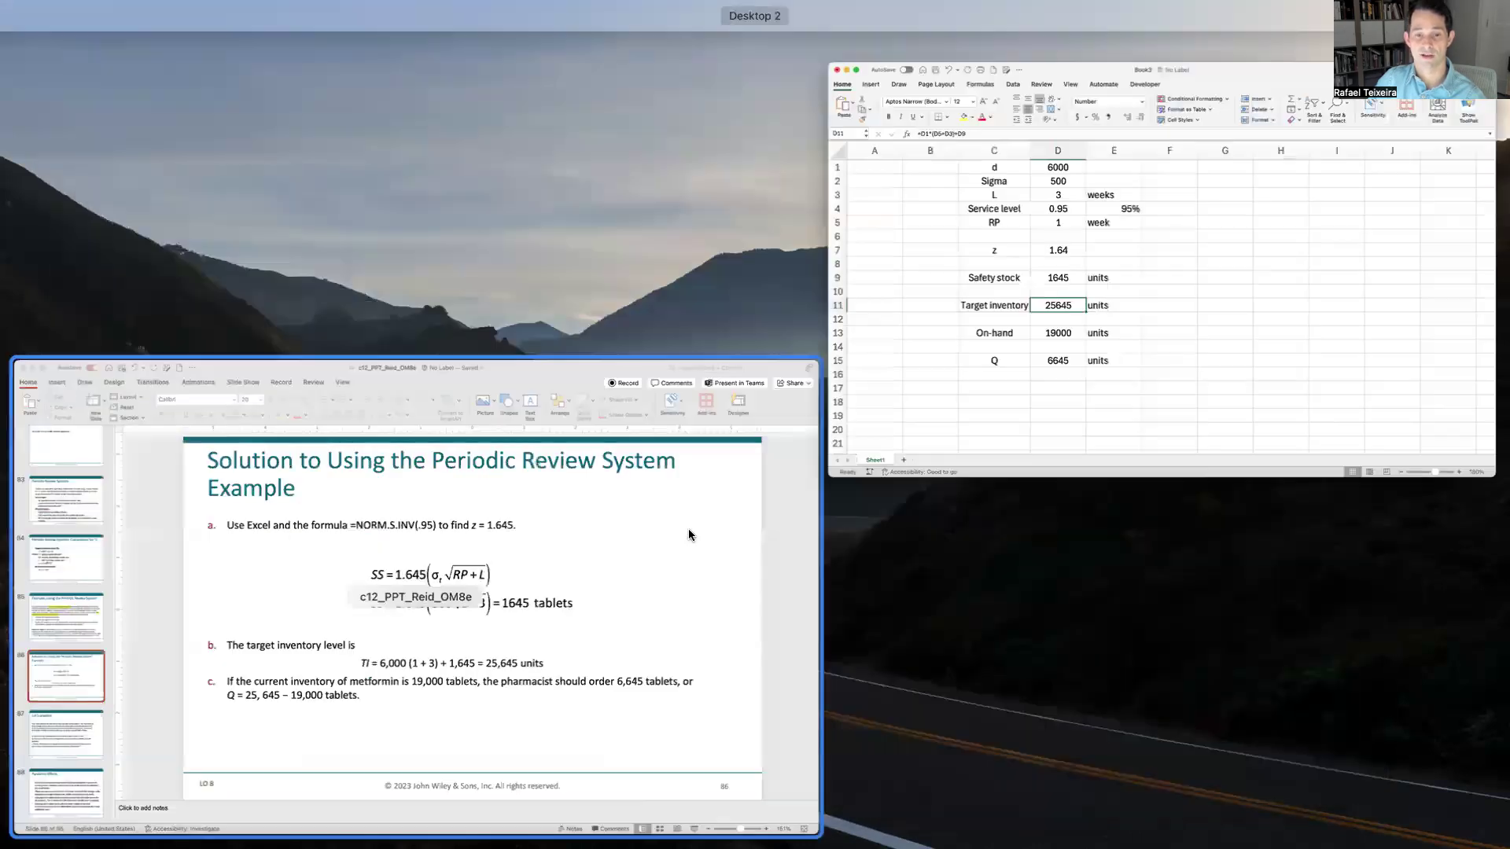